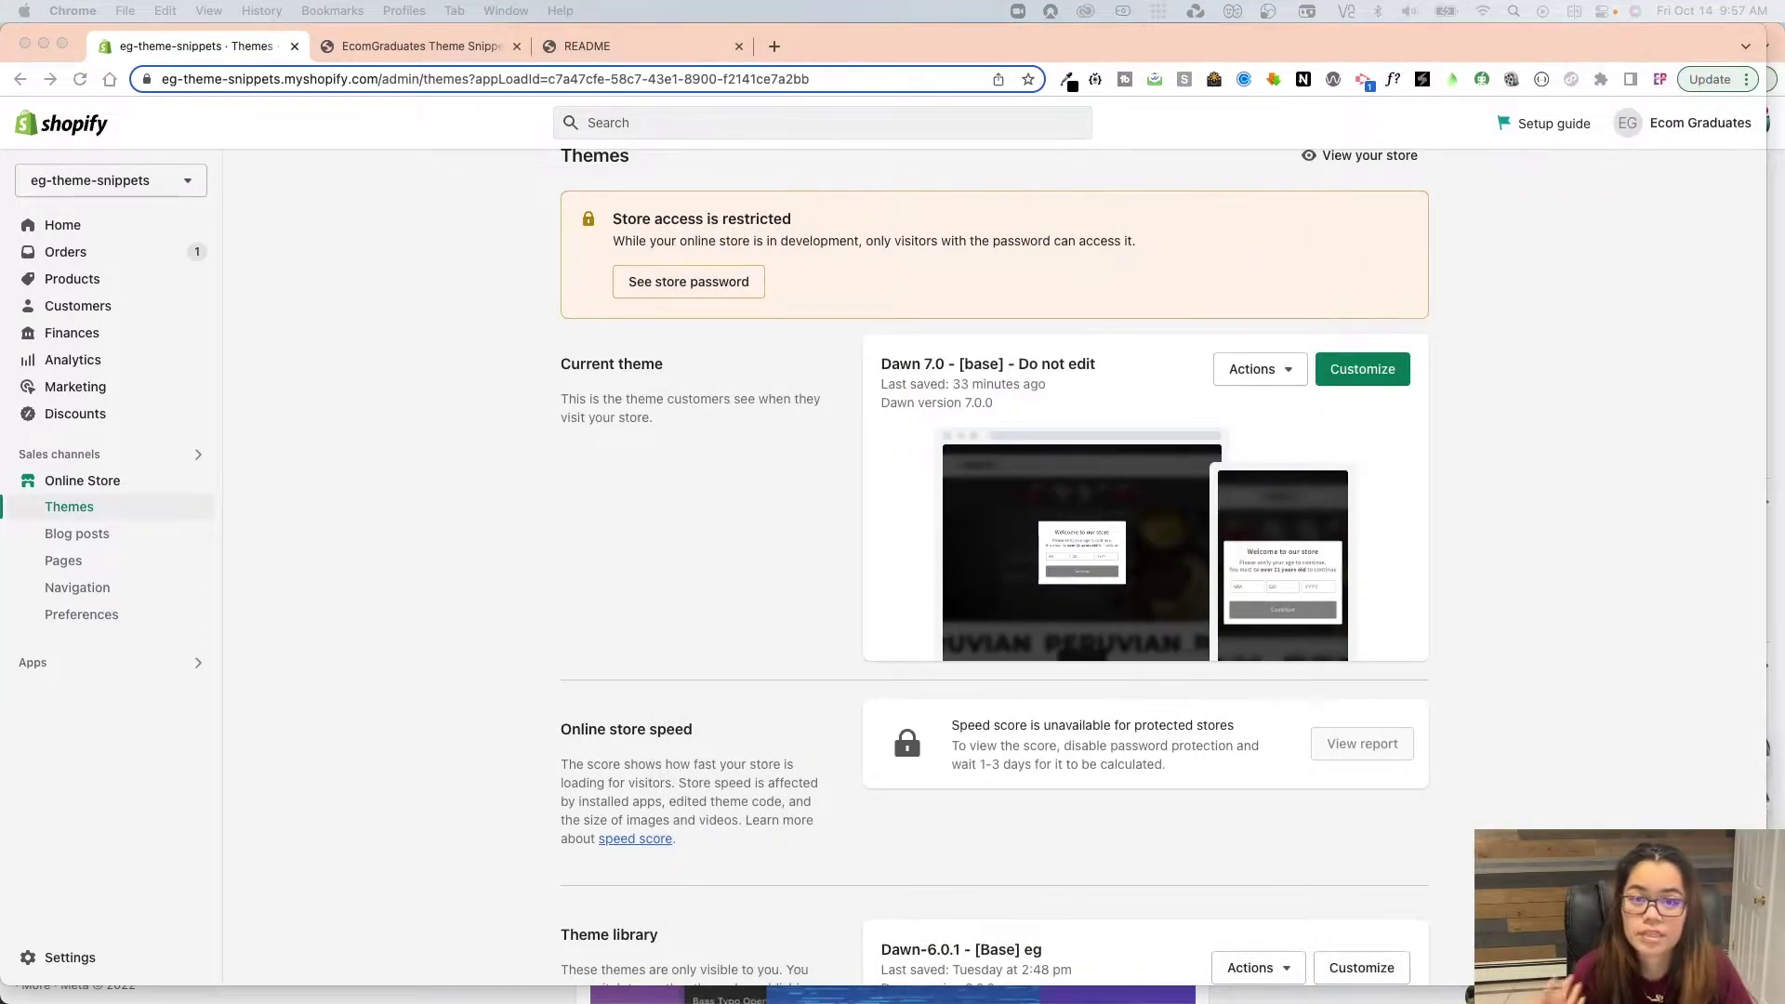
Review the README's installation guide and view the expanded Megamenu on the demo storefront.
{"action": "left_click", "coordinate": [593, 46]}
{"action": "scroll", "coordinate": [651, 418], "scroll_direction": "down", "scroll_amount": 4}
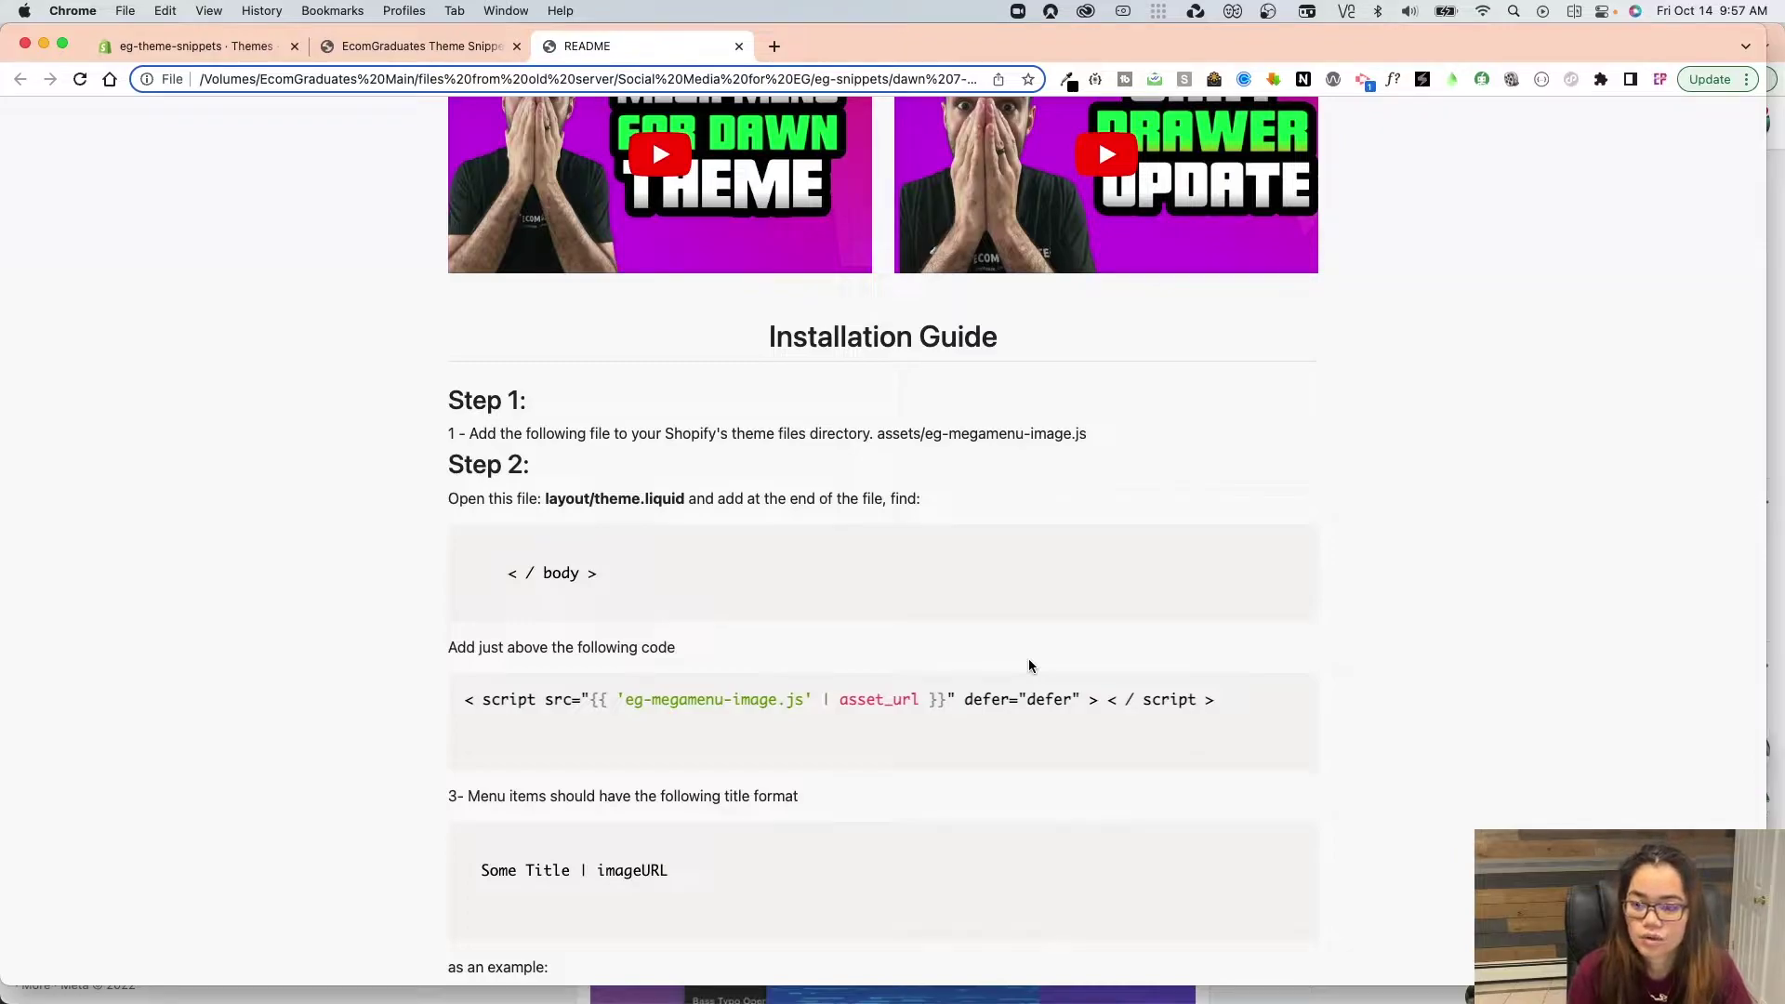
{"action": "scroll", "coordinate": [1028, 666], "scroll_direction": "up", "scroll_amount": 2}
{"action": "left_click", "coordinate": [363, 45]}
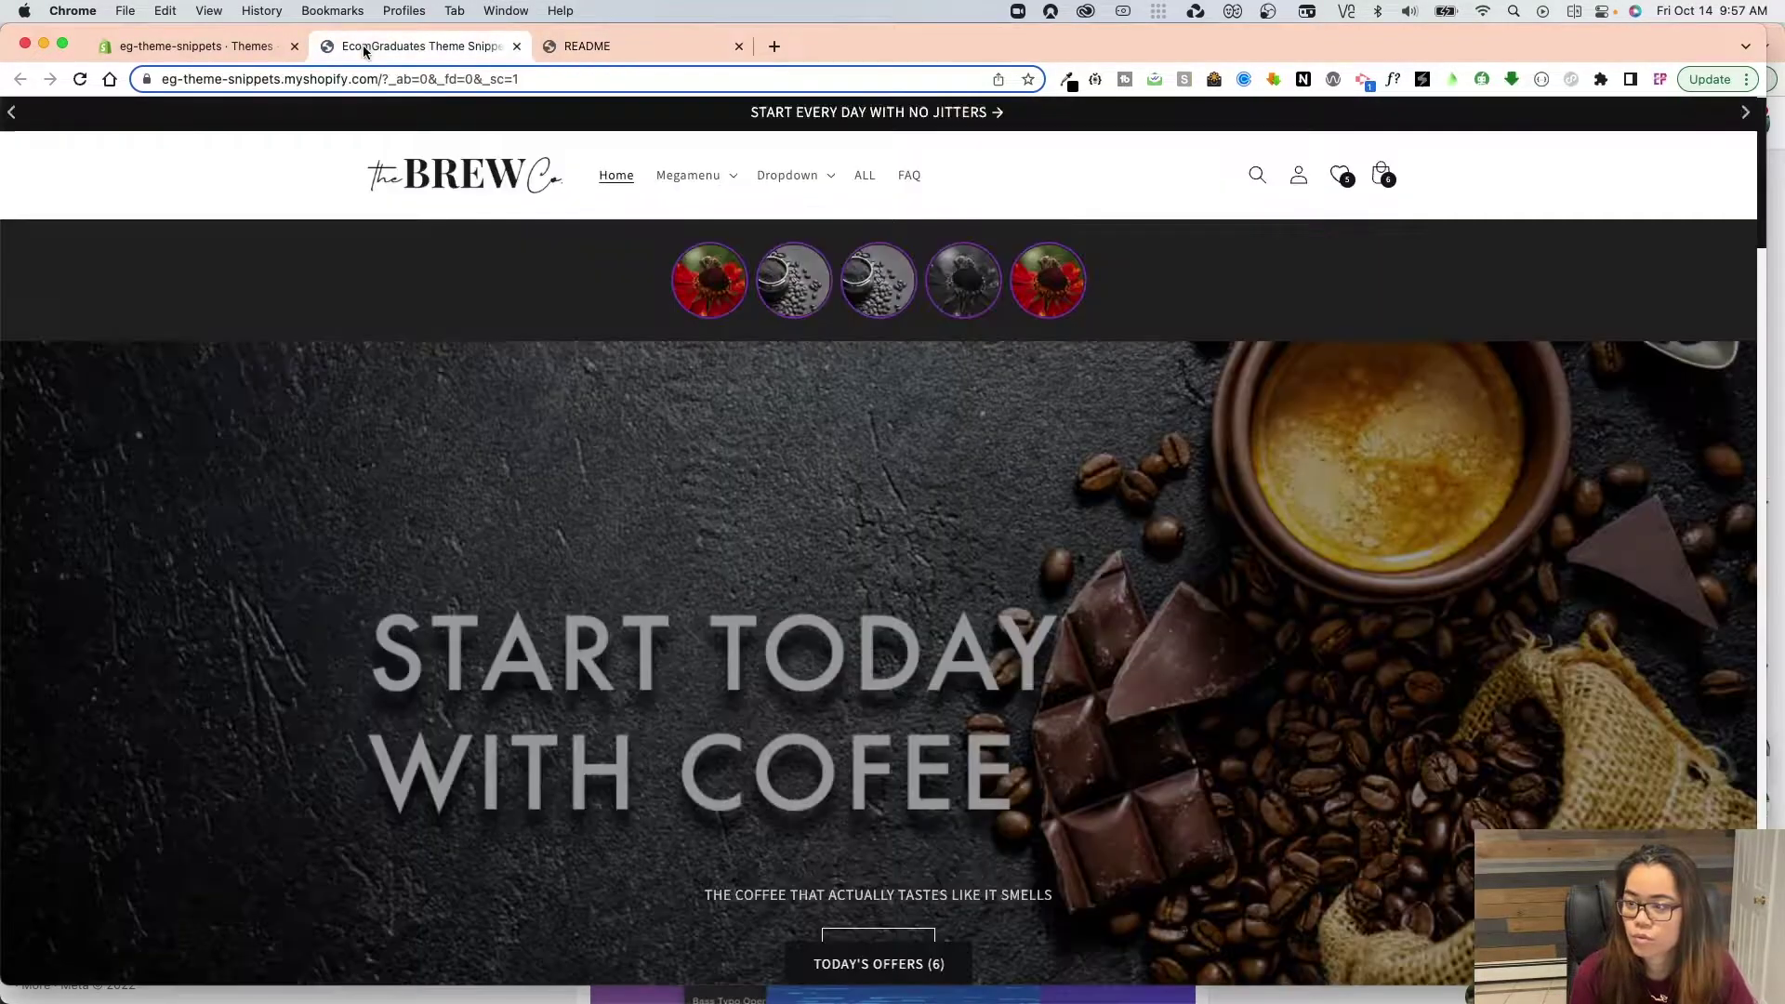
{"action": "left_click", "coordinate": [716, 191]}
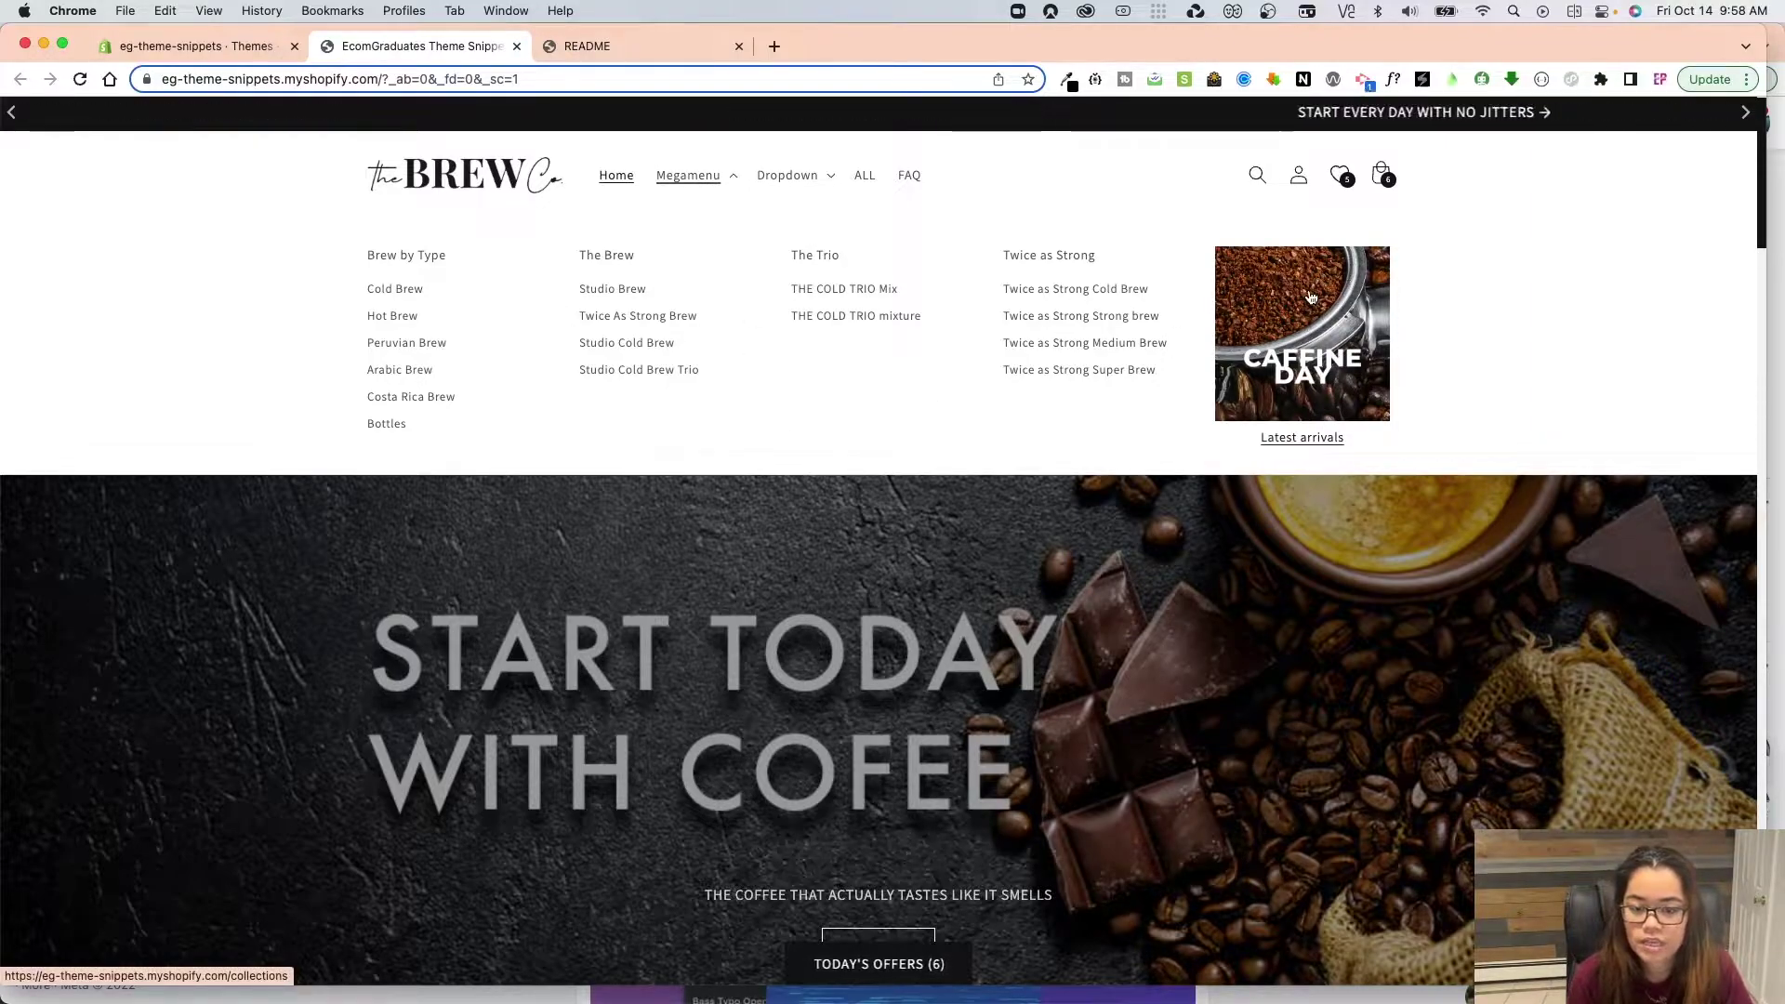
Inspect the storefront in the iPhone 12 Pro mobile view and view the Megamenu section in its menu drawer.
{"action": "right_click", "coordinate": [1469, 298]}
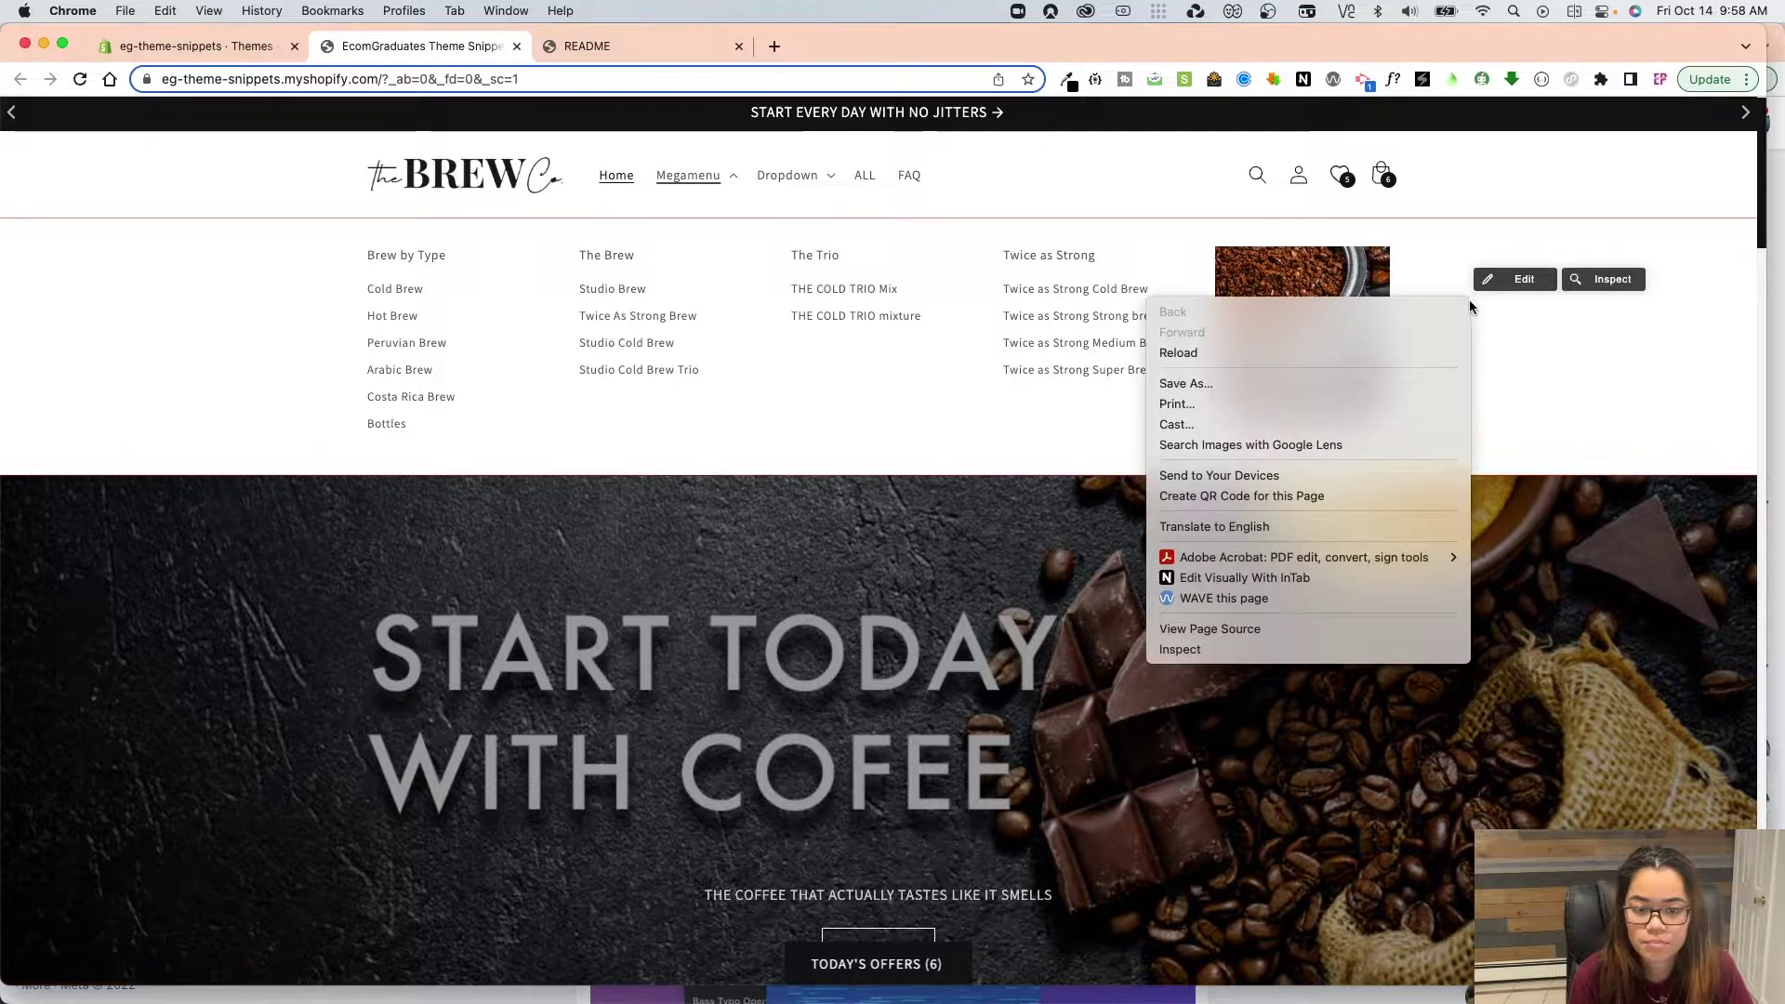
{"action": "left_click", "coordinate": [1390, 650]}
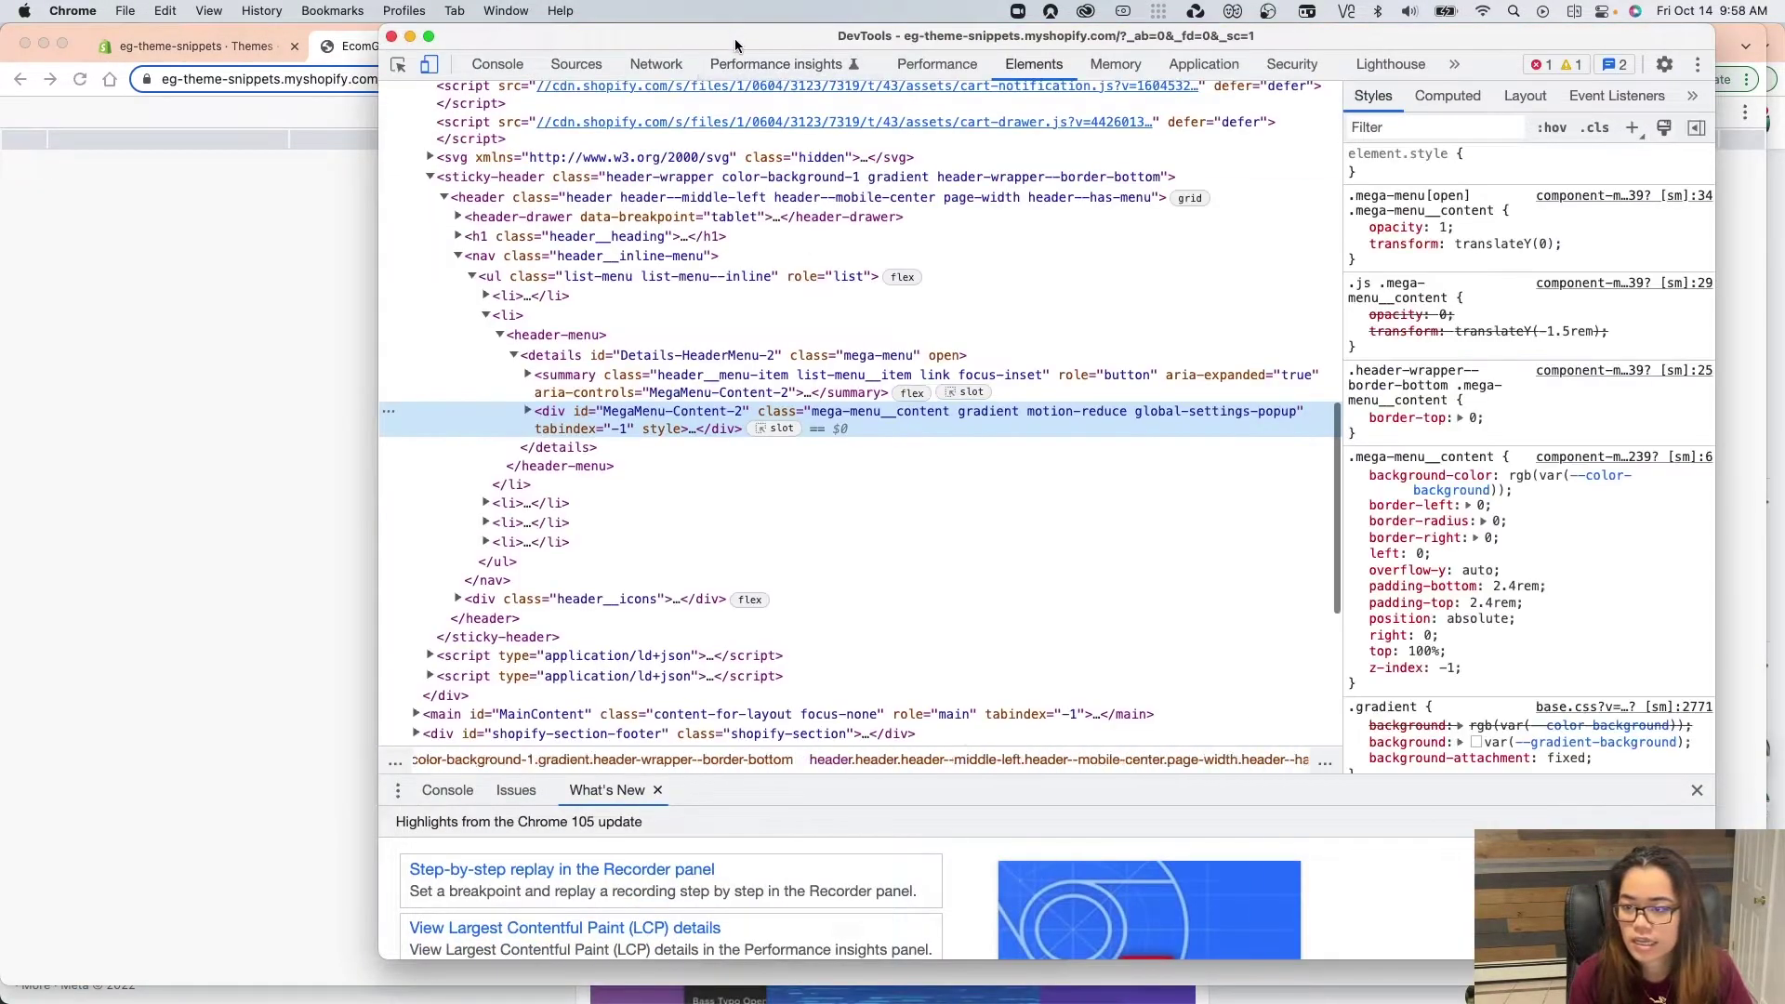
{"action": "left_click_drag", "start_coordinate": [734, 45], "coordinate": [1784, 140]}
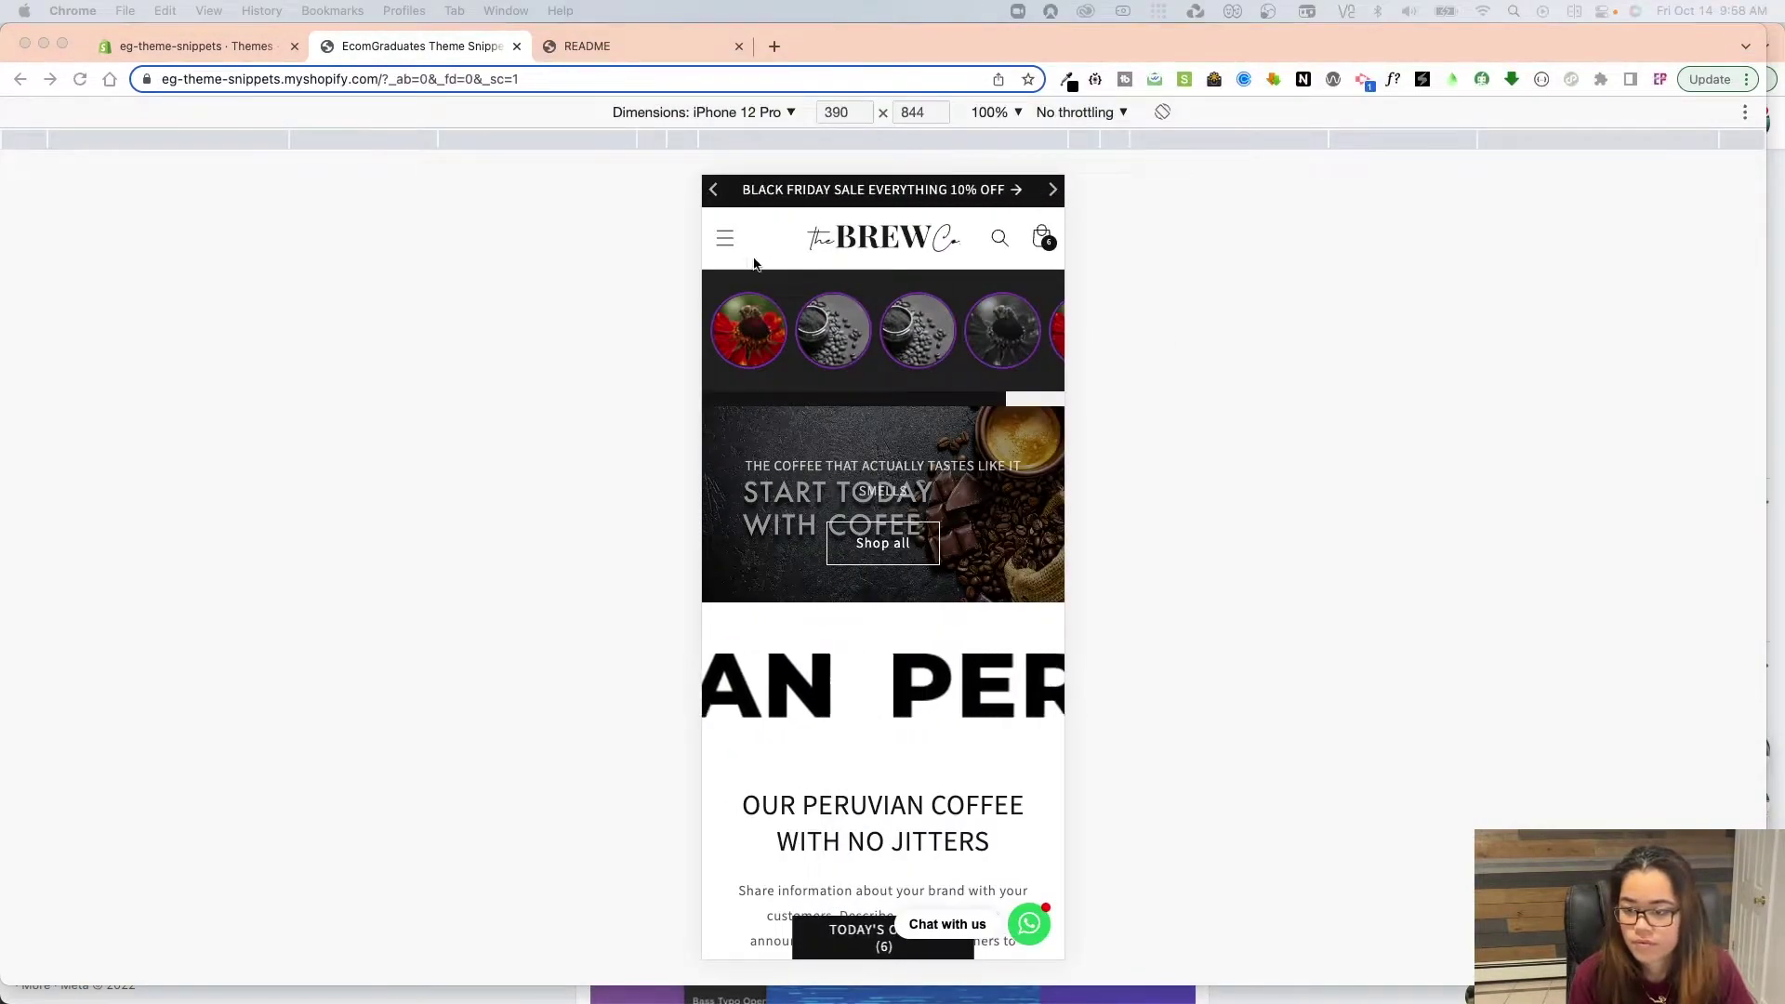
{"action": "left_click", "coordinate": [725, 238]}
{"action": "left_click", "coordinate": [831, 396]}
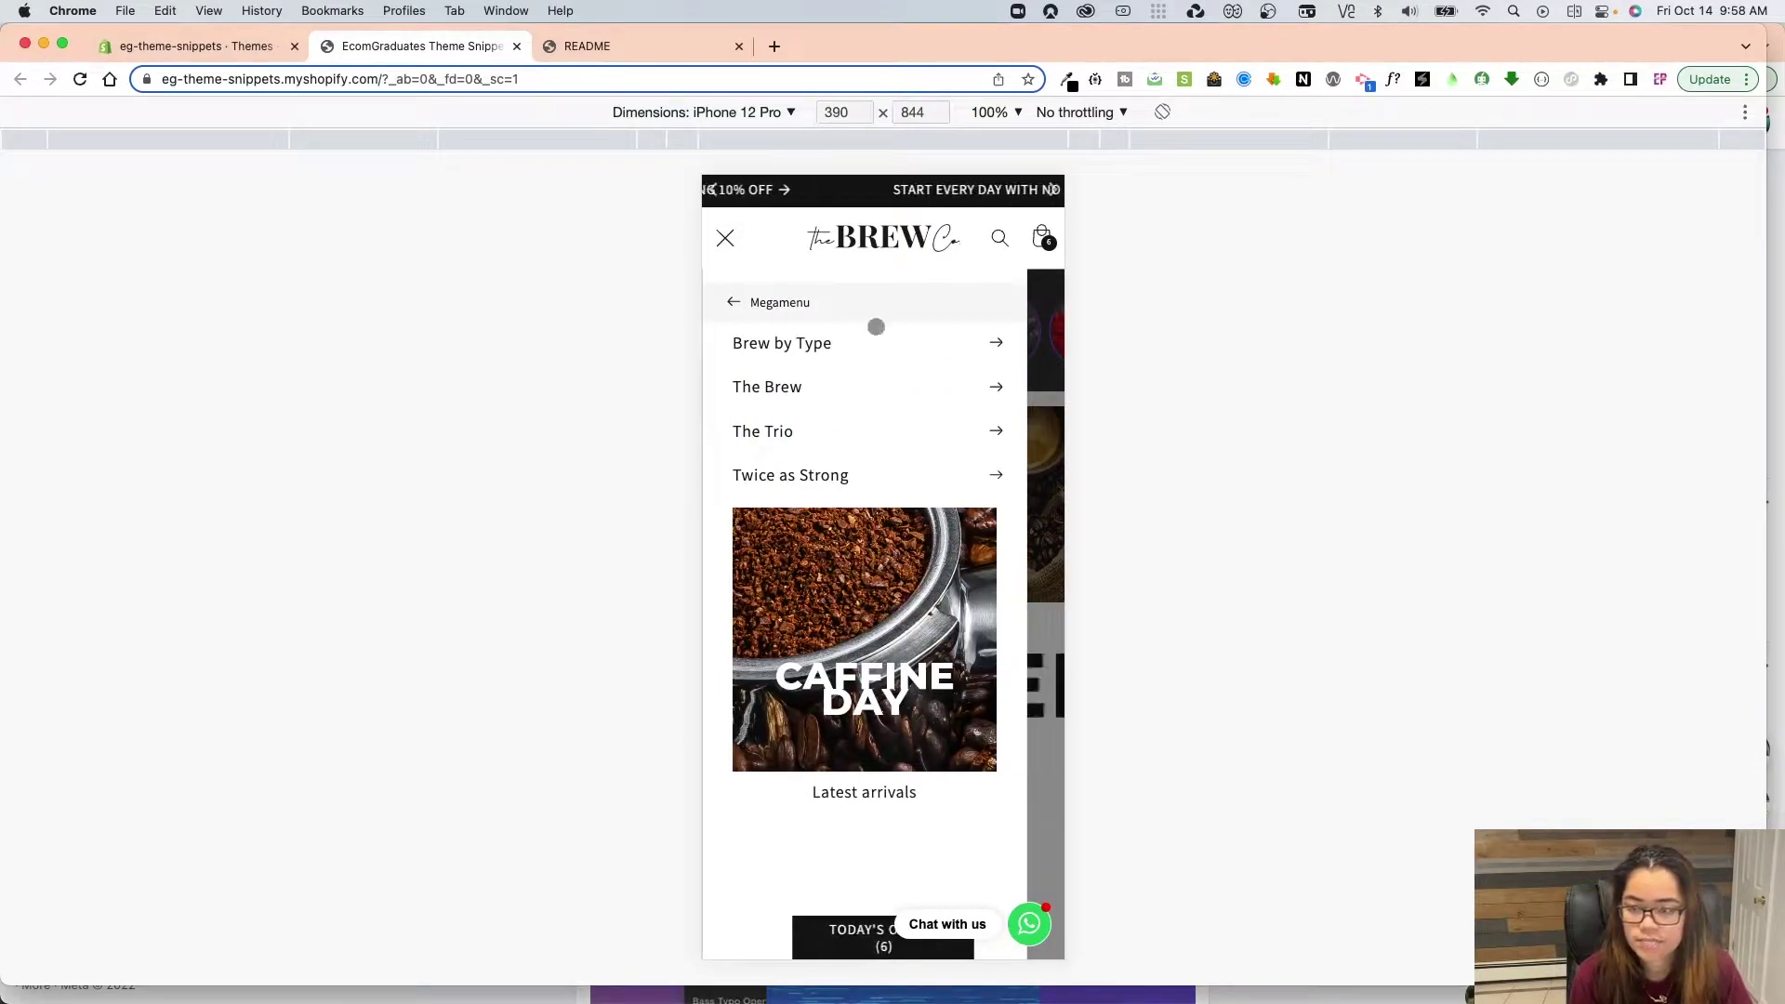
Add the free Dawn theme to the store's theme library.
{"action": "scroll", "coordinate": [864, 714], "scroll_direction": "down", "scroll_amount": 4}
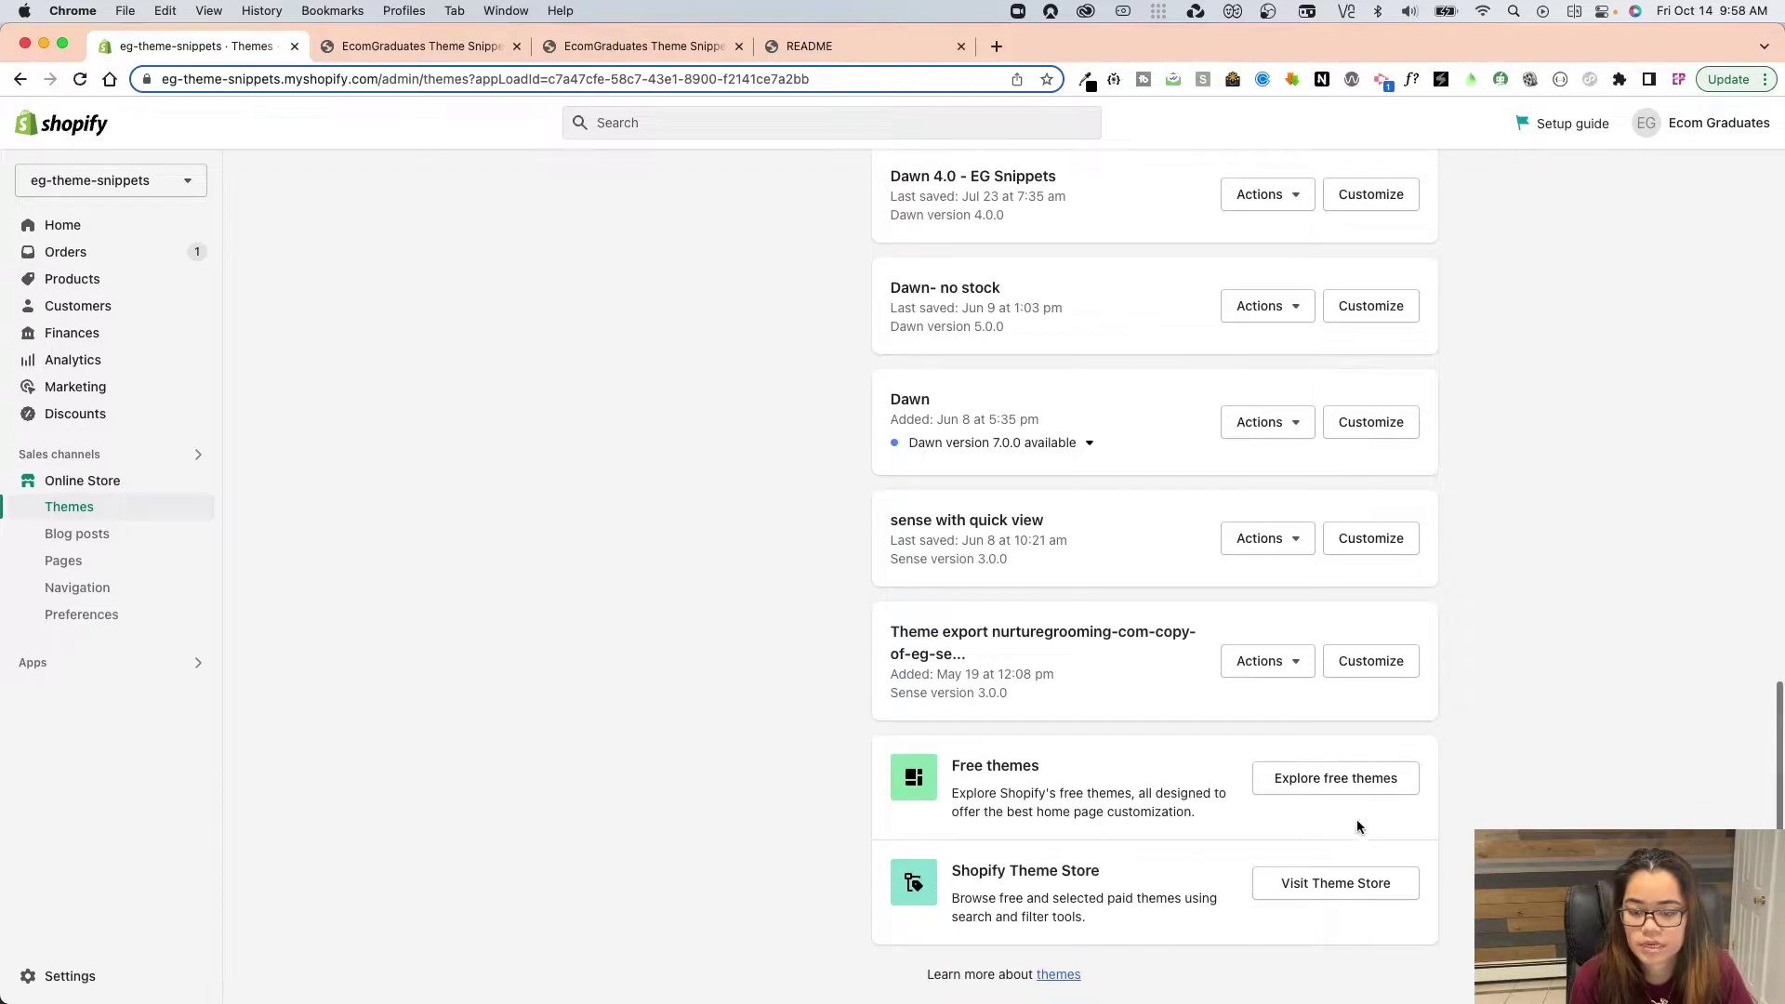
{"action": "left_click", "coordinate": [1337, 774]}
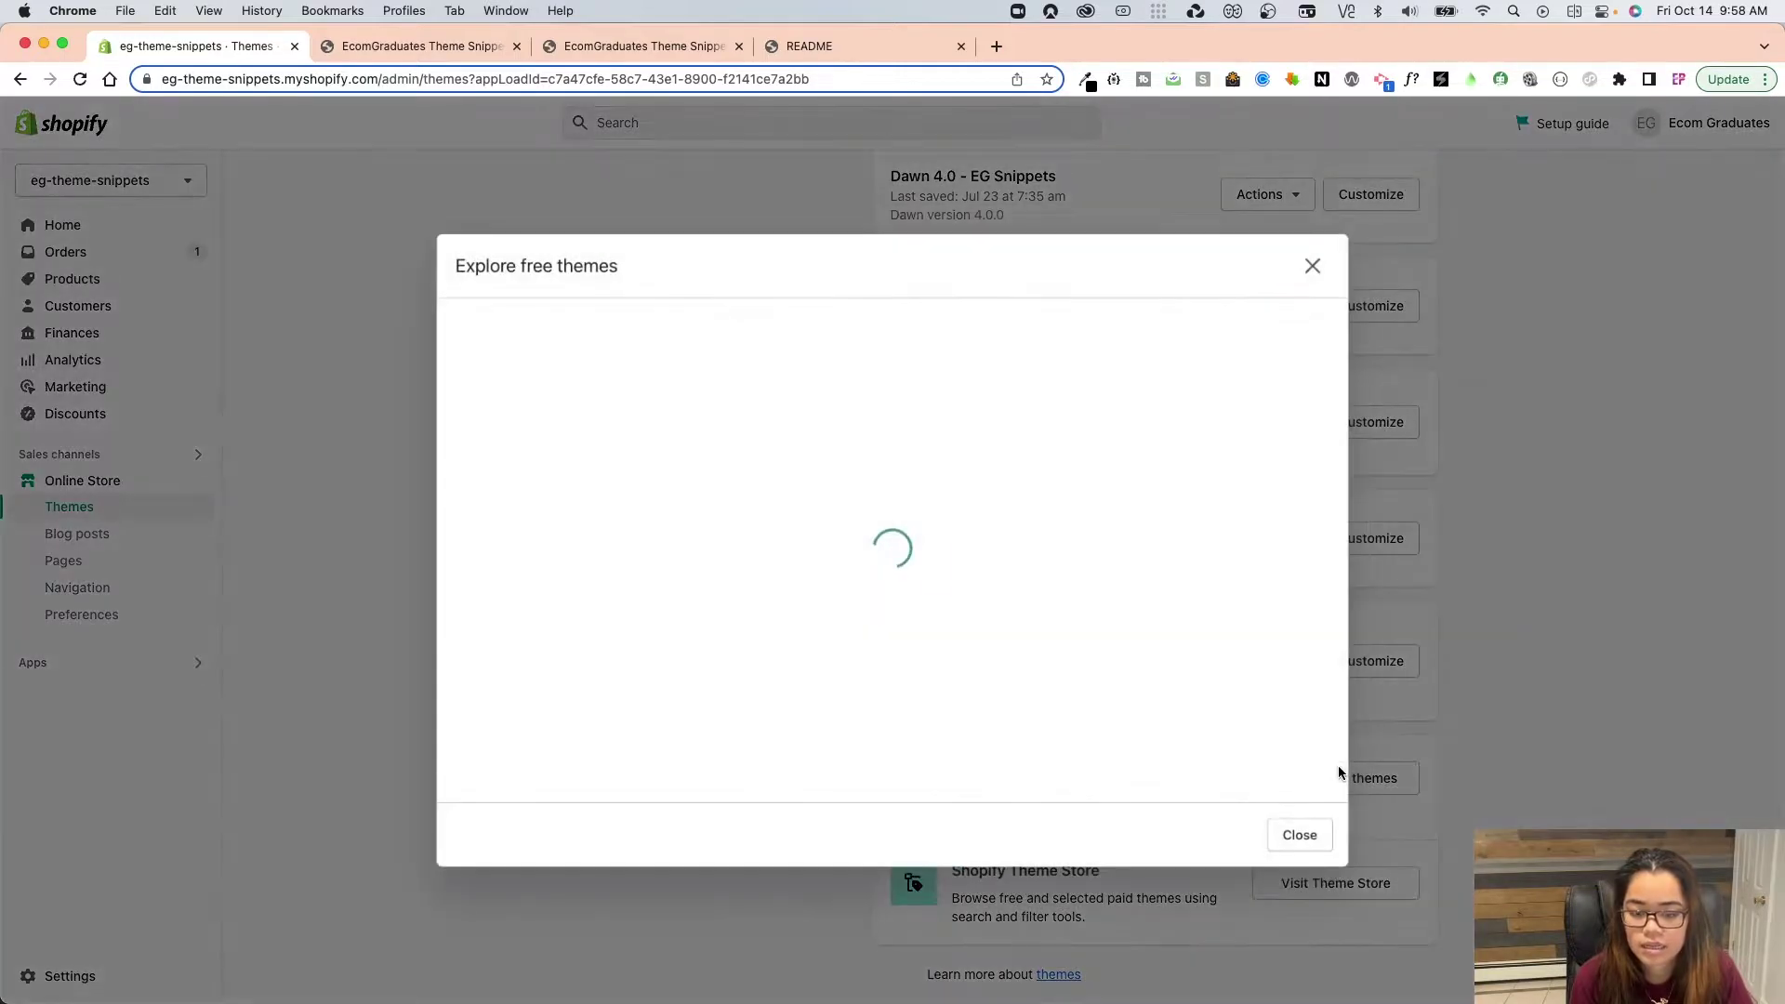
{"action": "scroll", "coordinate": [1041, 651], "scroll_direction": "down", "scroll_amount": 3}
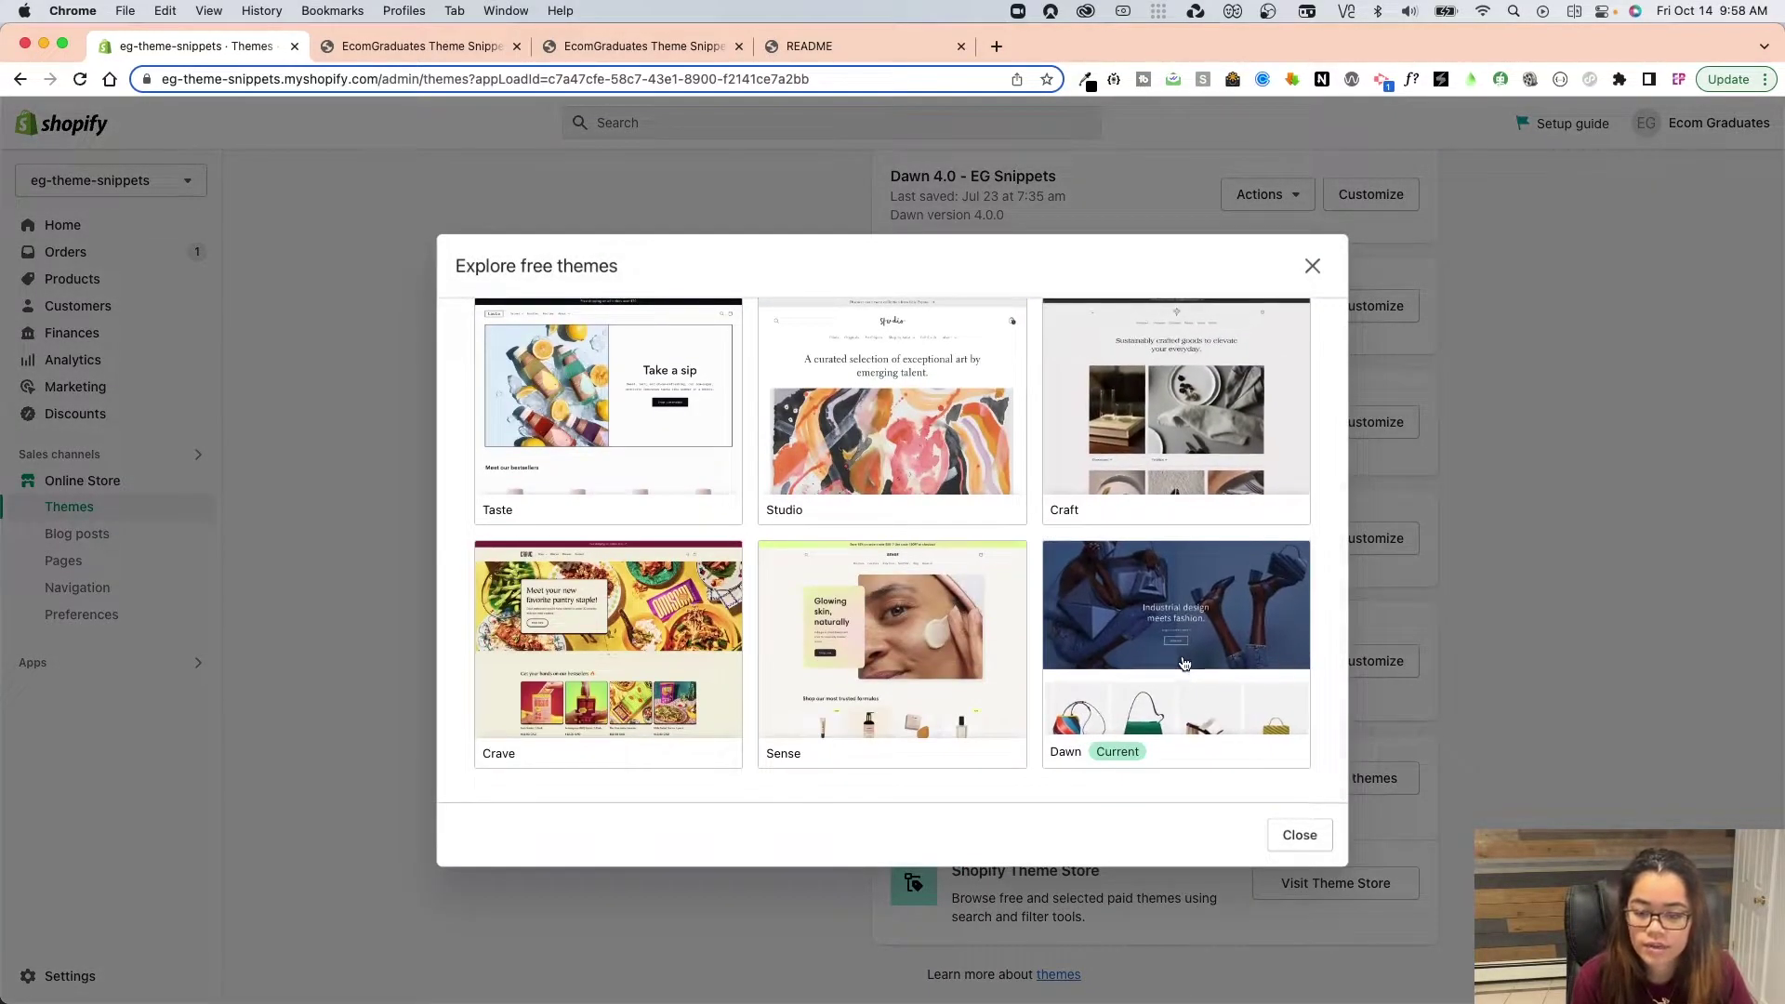
{"action": "left_click", "coordinate": [1311, 267]}
{"action": "left_click", "coordinate": [1295, 781]}
{"action": "scroll", "coordinate": [1149, 758], "scroll_direction": "down", "scroll_amount": 3}
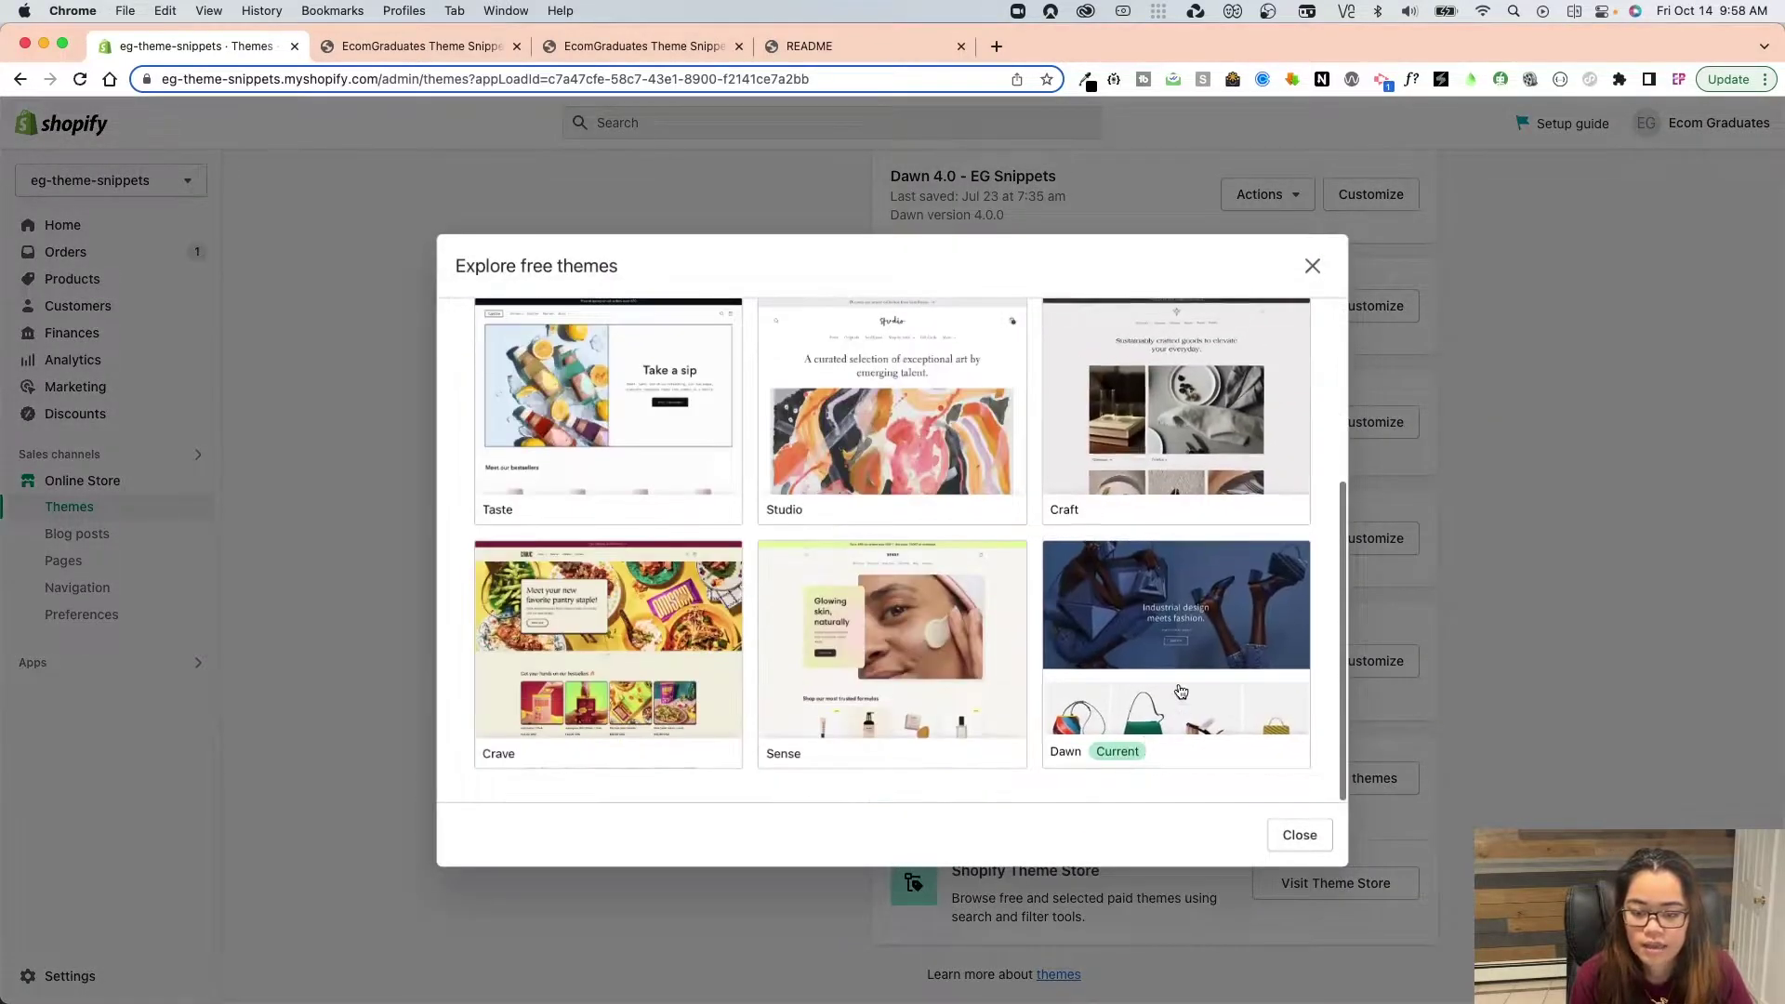
{"action": "left_click", "coordinate": [1149, 759]}
{"action": "left_click", "coordinate": [1240, 834]}
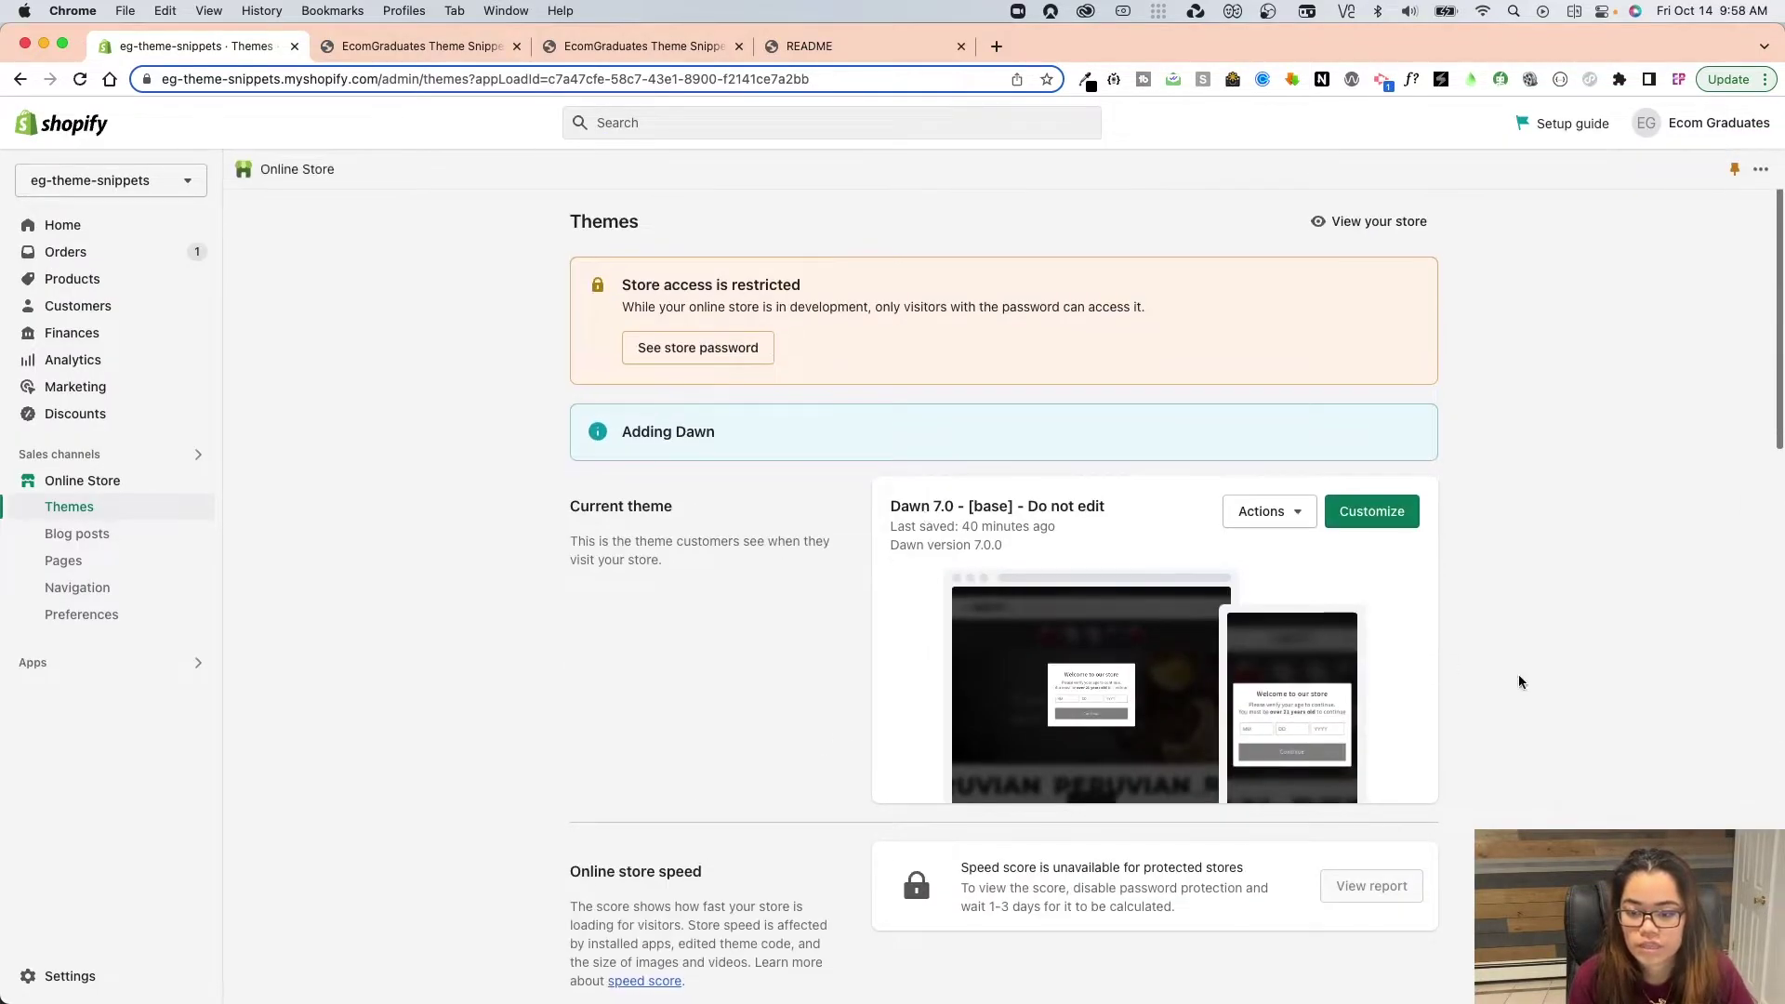
Preview the just-added Dawn theme, check how its Megamenu displays the Latest arrivals item, and close the preview.
{"action": "scroll", "coordinate": [1514, 678], "scroll_direction": "down", "scroll_amount": 3}
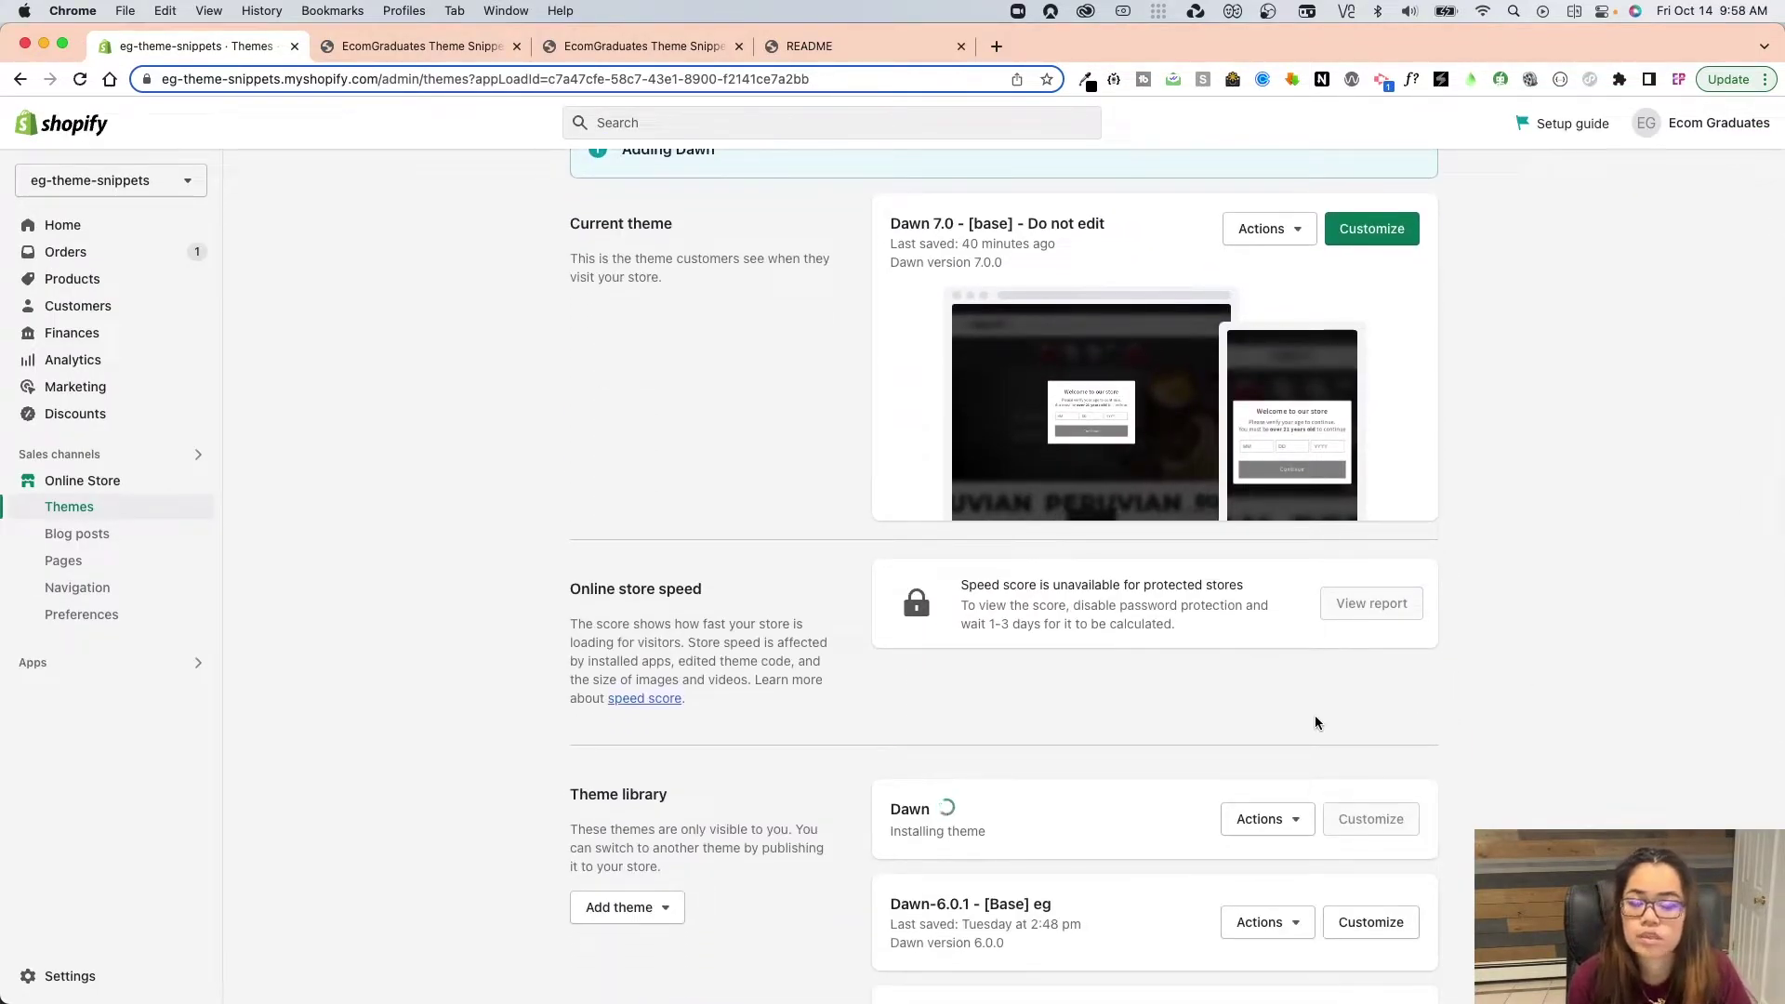
{"action": "scroll", "coordinate": [1414, 749], "scroll_direction": "down", "scroll_amount": 2}
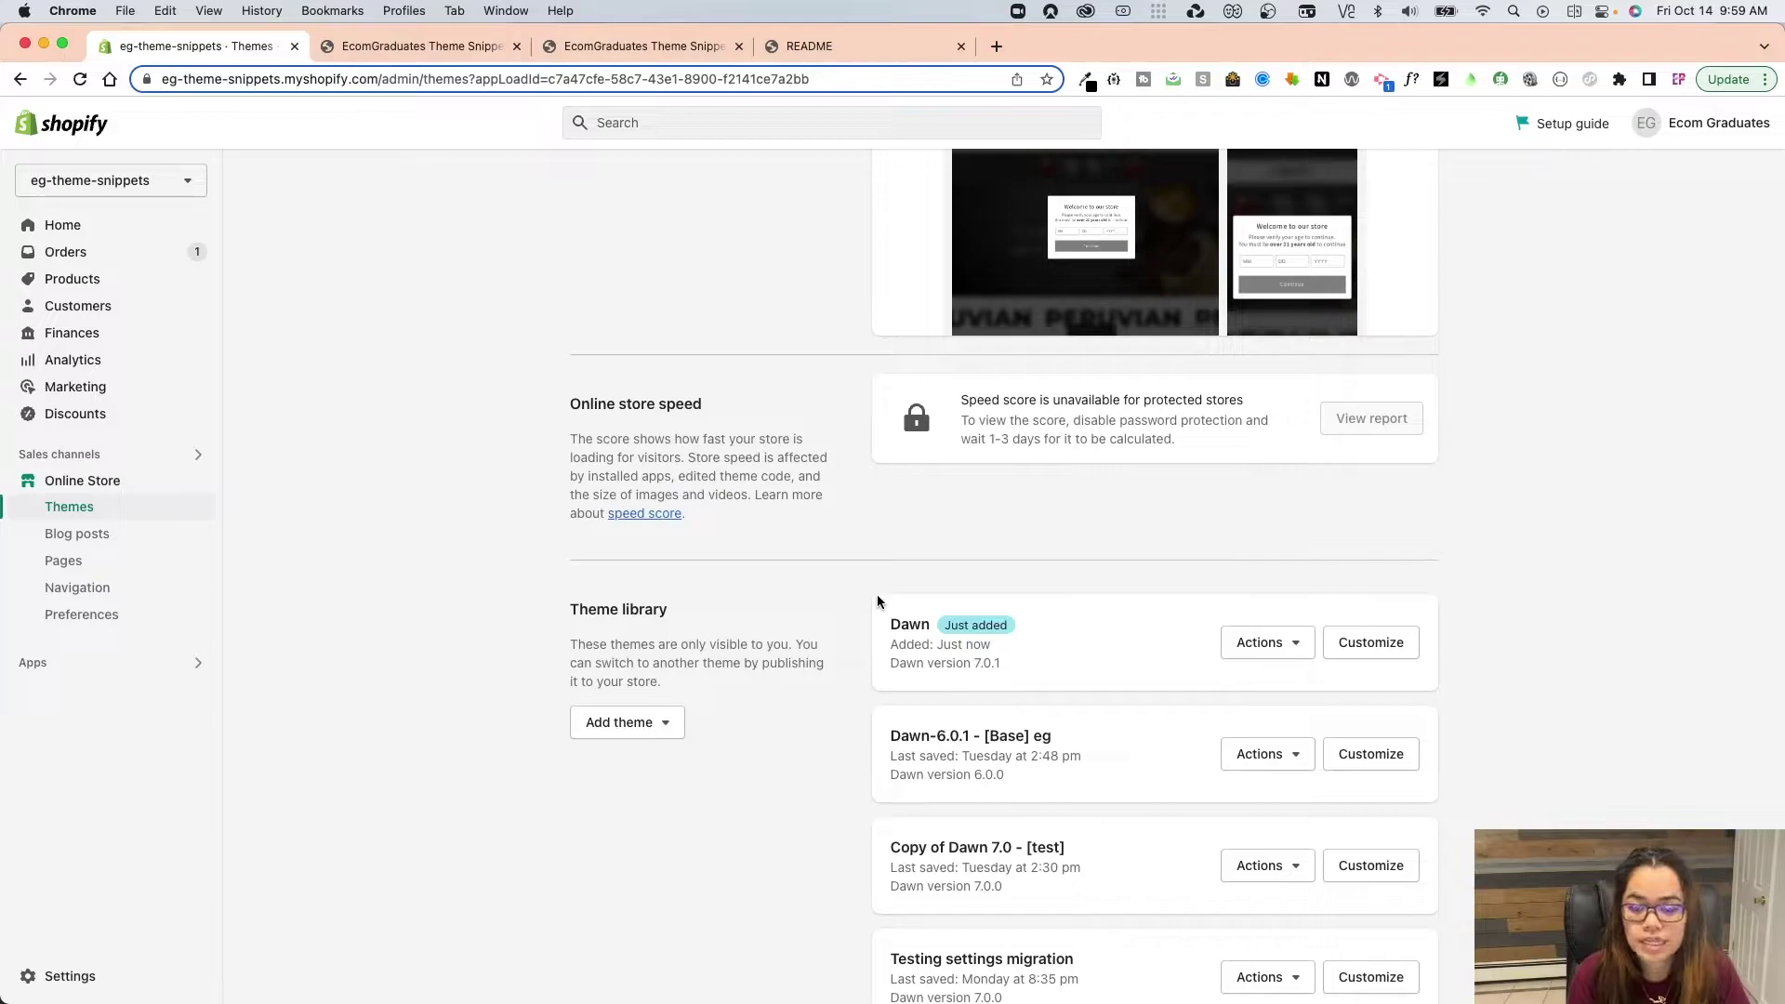
{"action": "left_click", "coordinate": [1261, 642]}
{"action": "left_click", "coordinate": [1212, 295]}
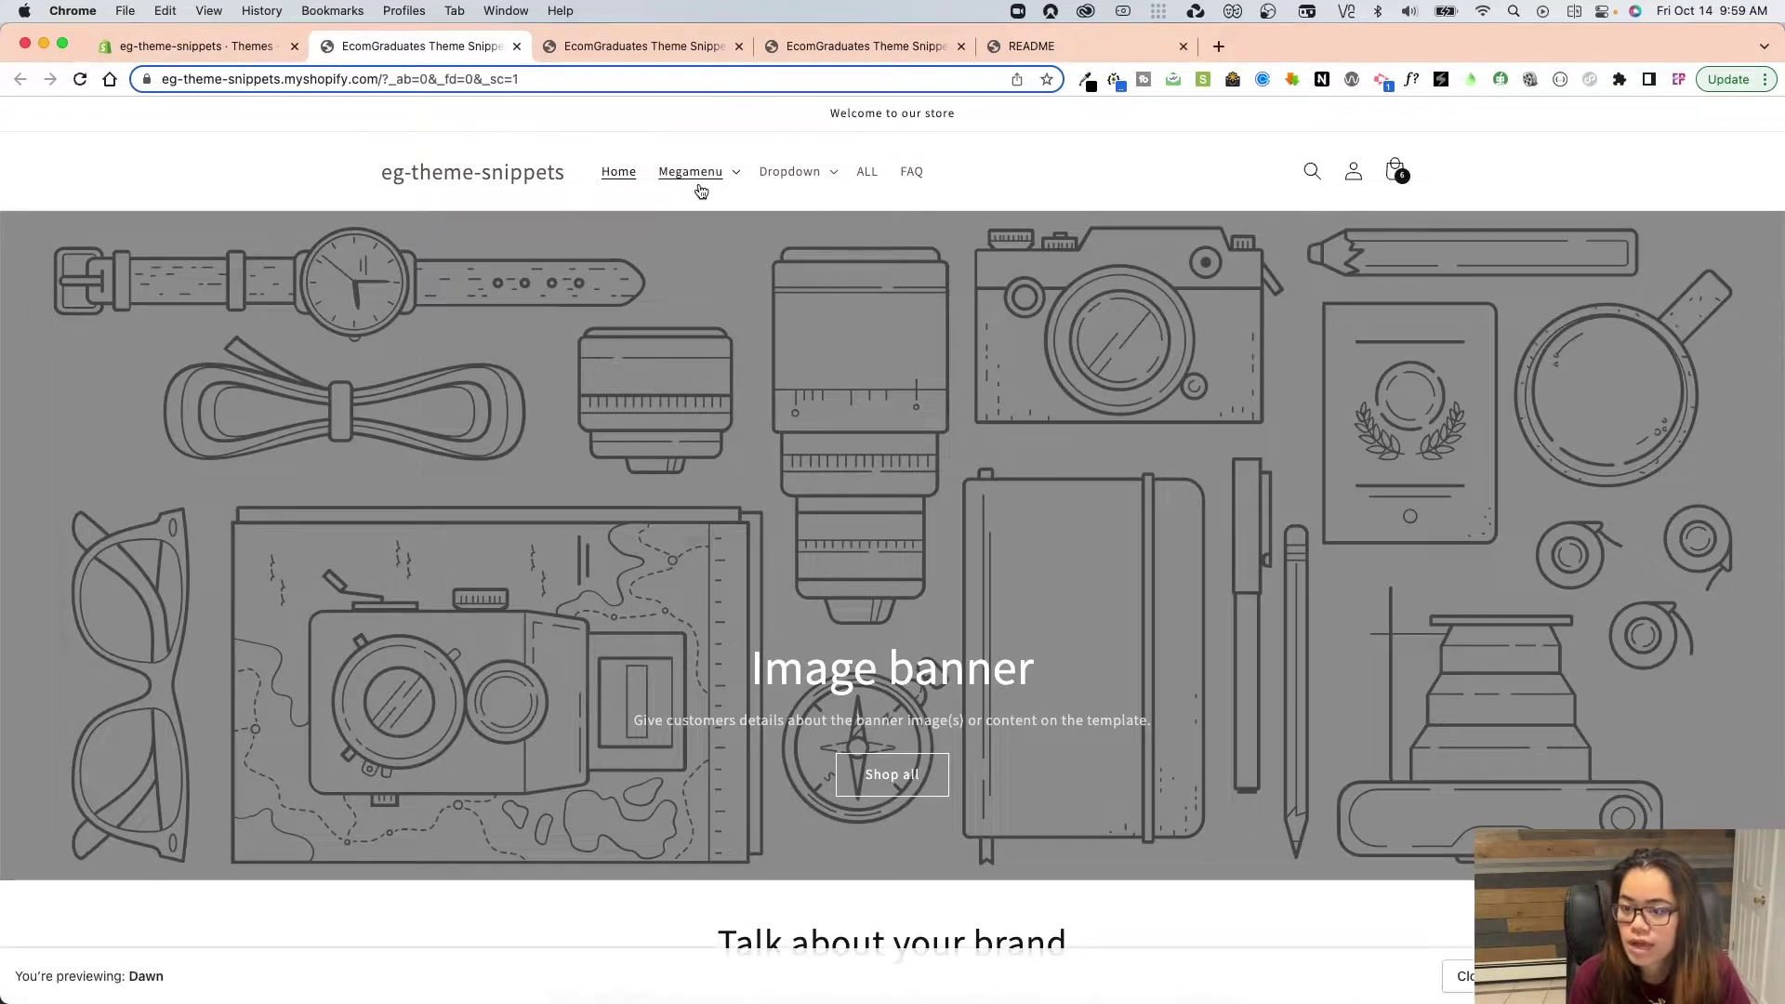
{"action": "left_click", "coordinate": [699, 183]}
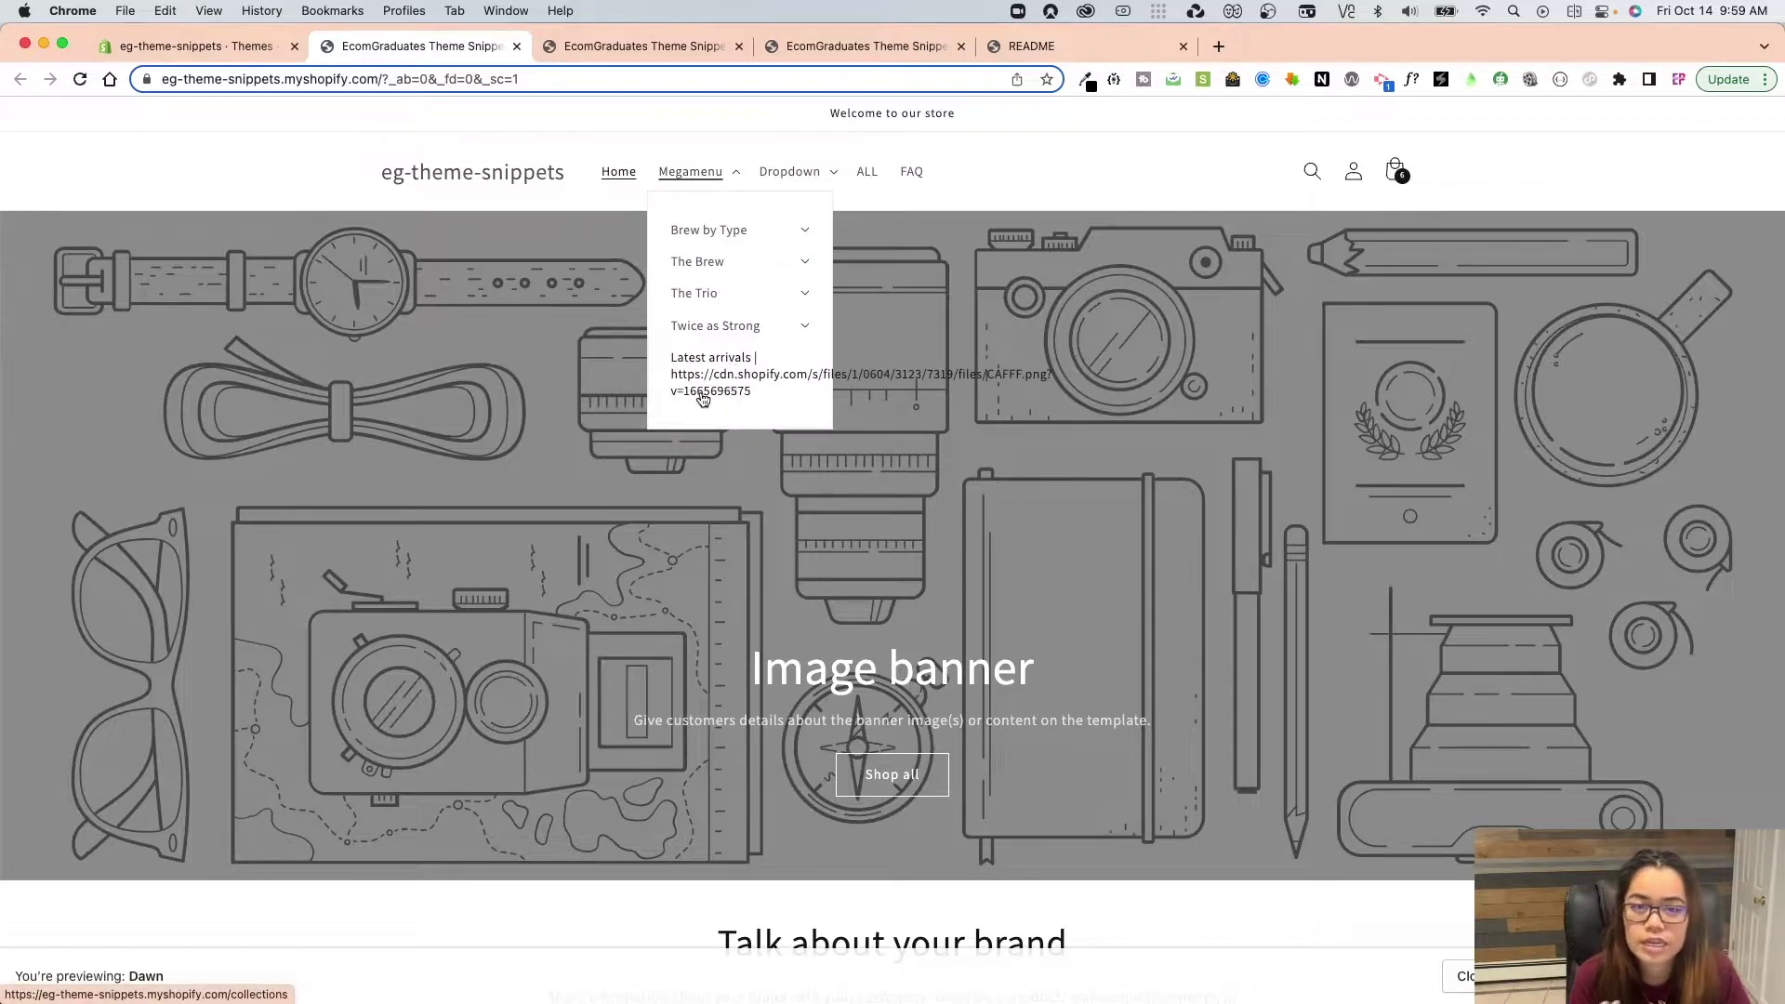
{"action": "key", "text": "super+w"}
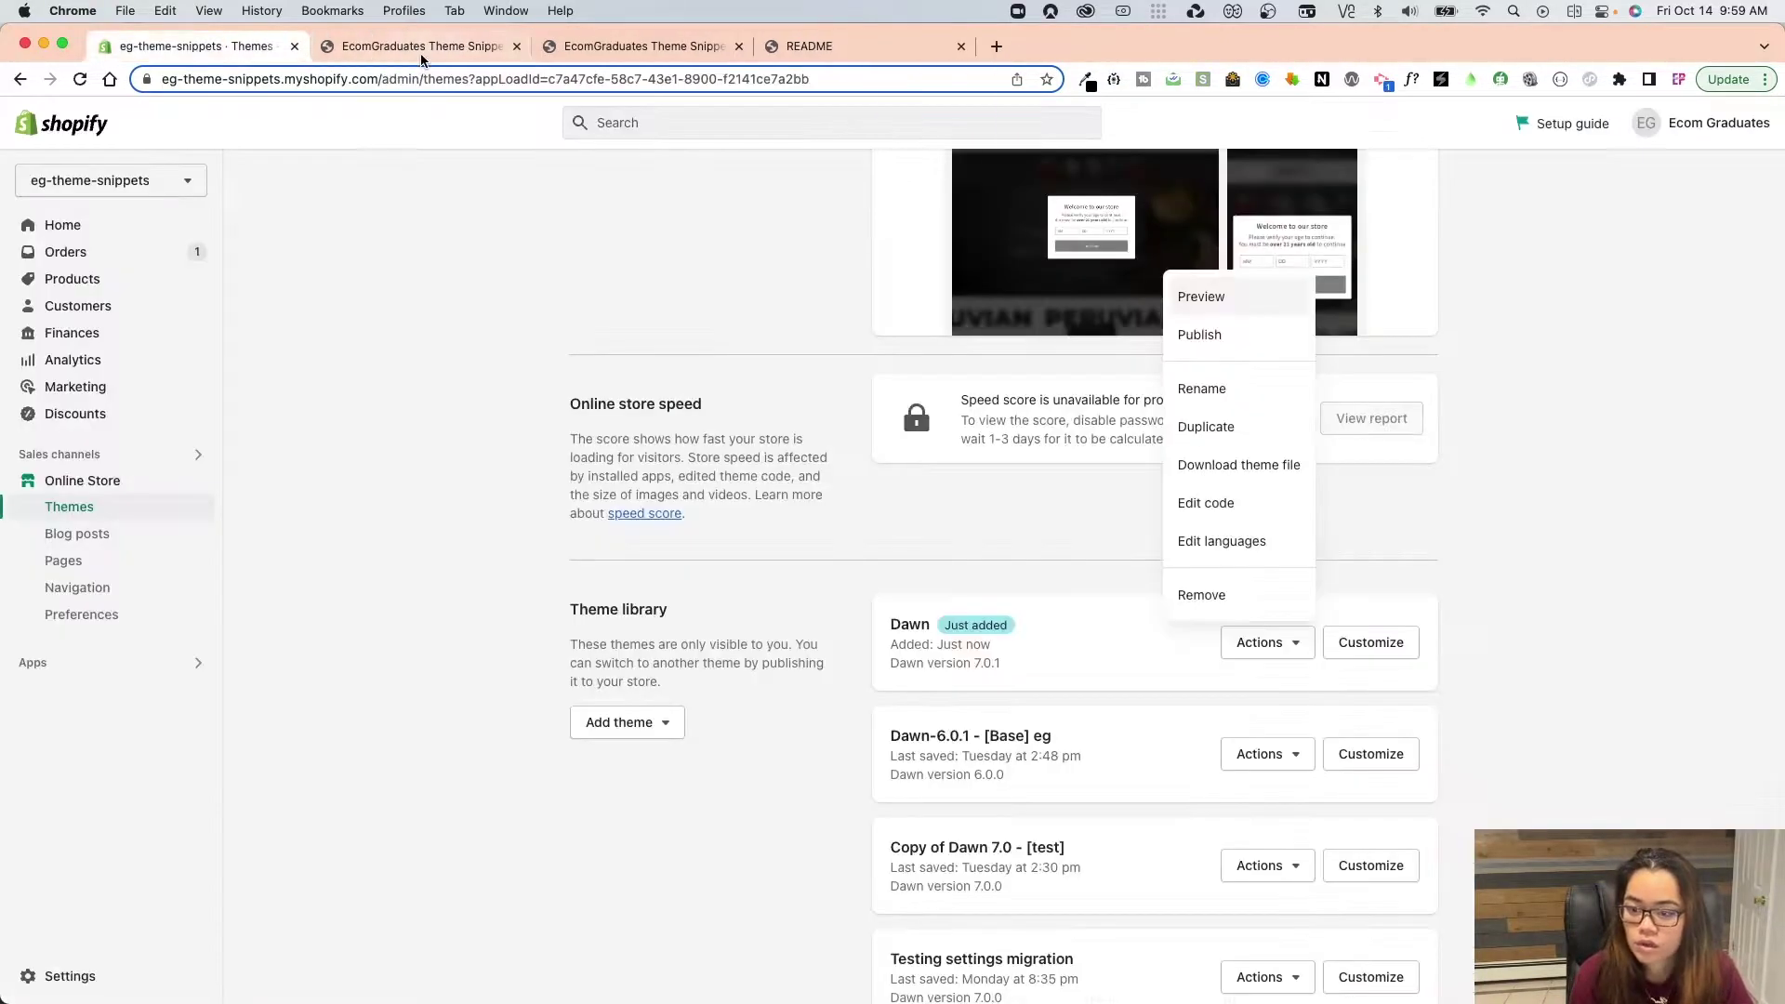
Open the code editor for the just-added Dawn theme and check the README for the asset file it requires.
{"action": "left_click", "coordinate": [1258, 507]}
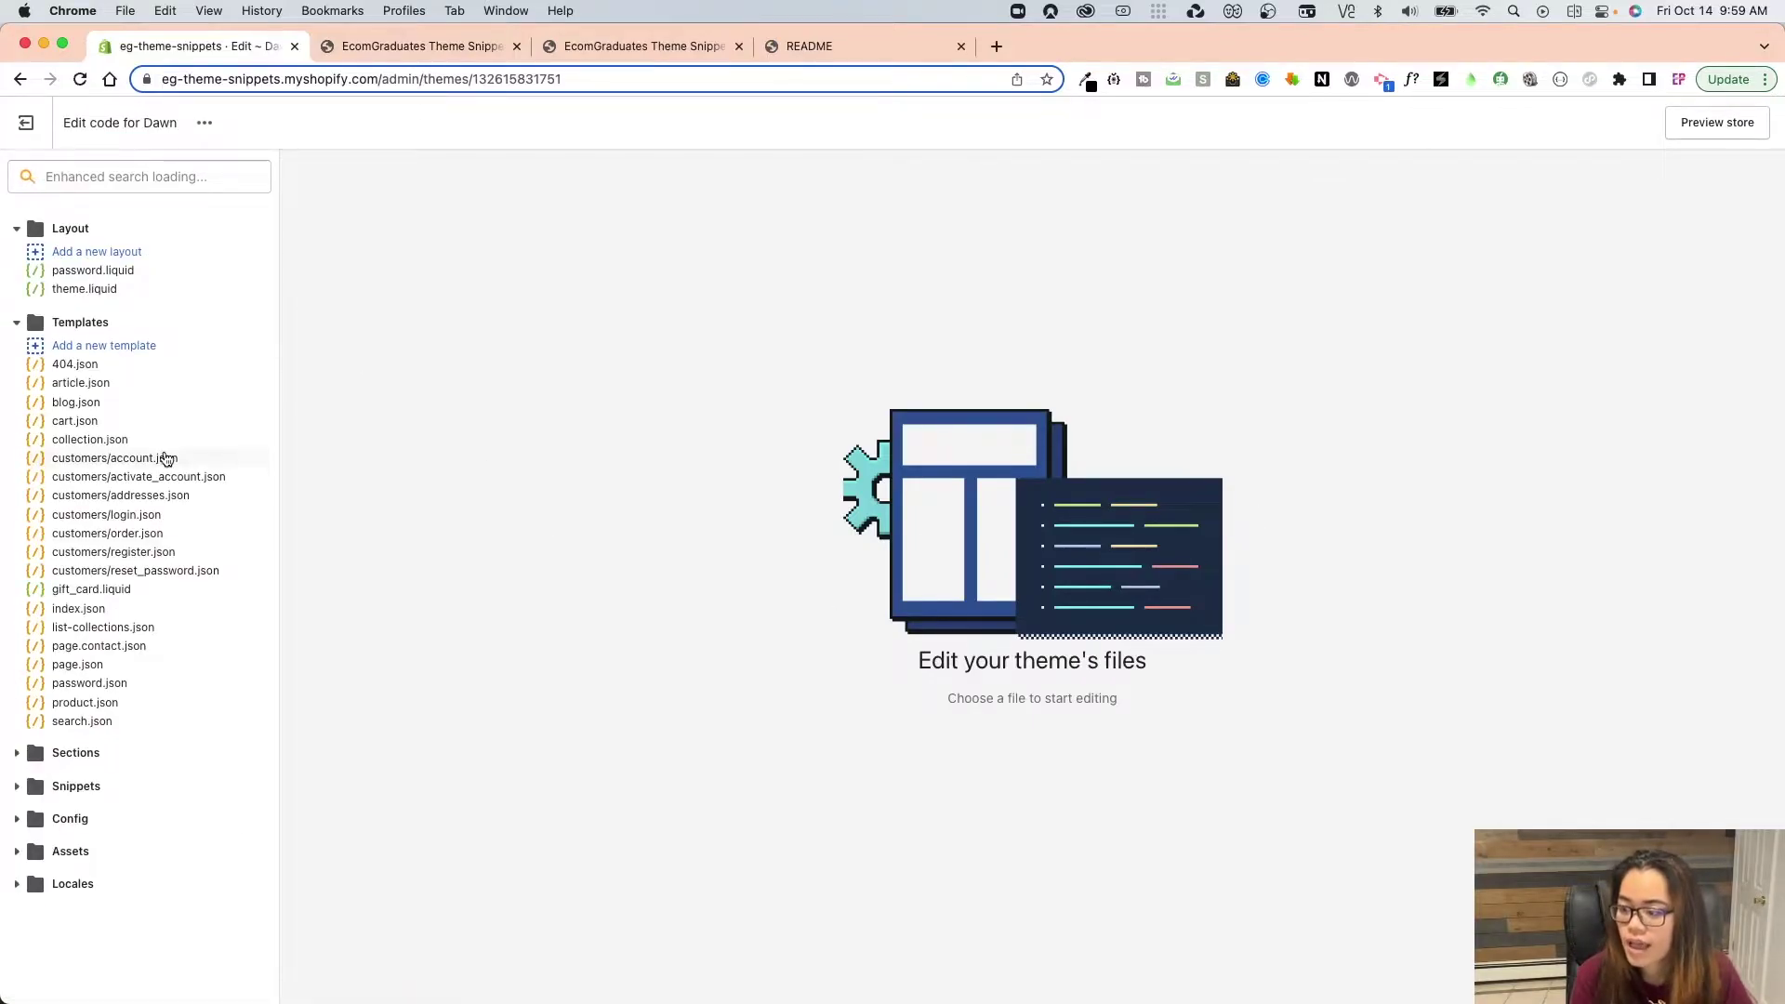
{"action": "left_click", "coordinate": [807, 46]}
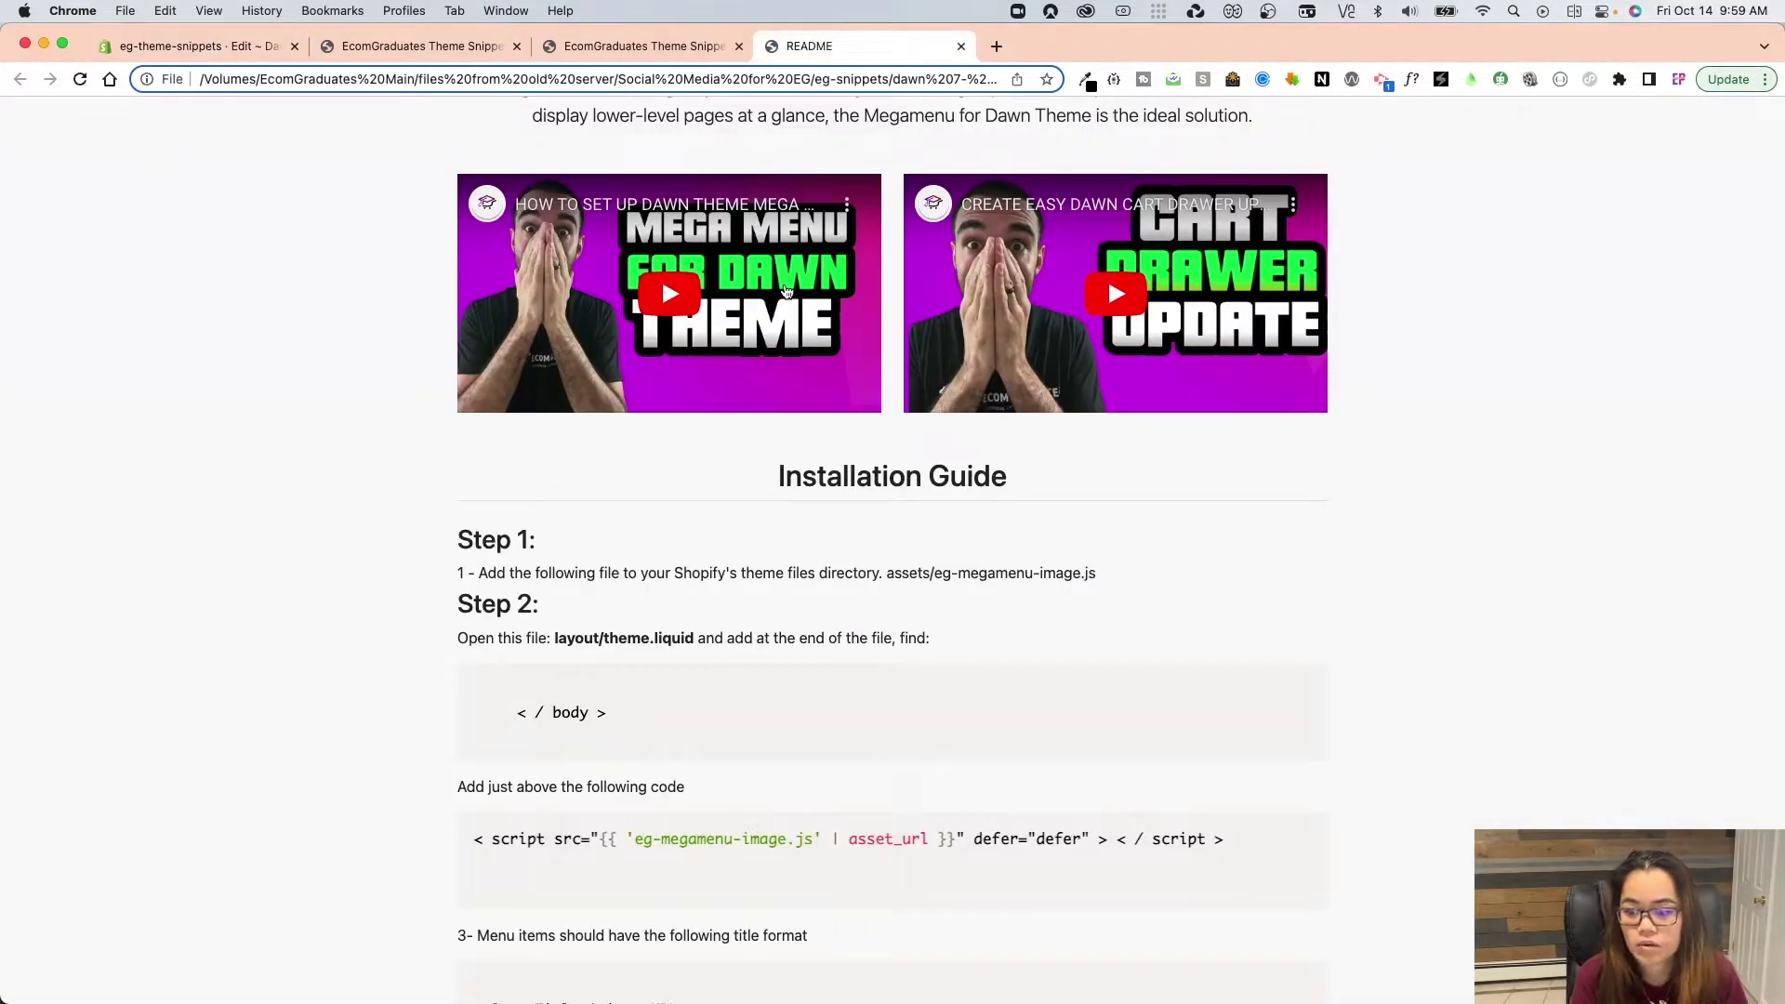
{"action": "scroll", "coordinate": [934, 646], "scroll_direction": "down", "scroll_amount": 2}
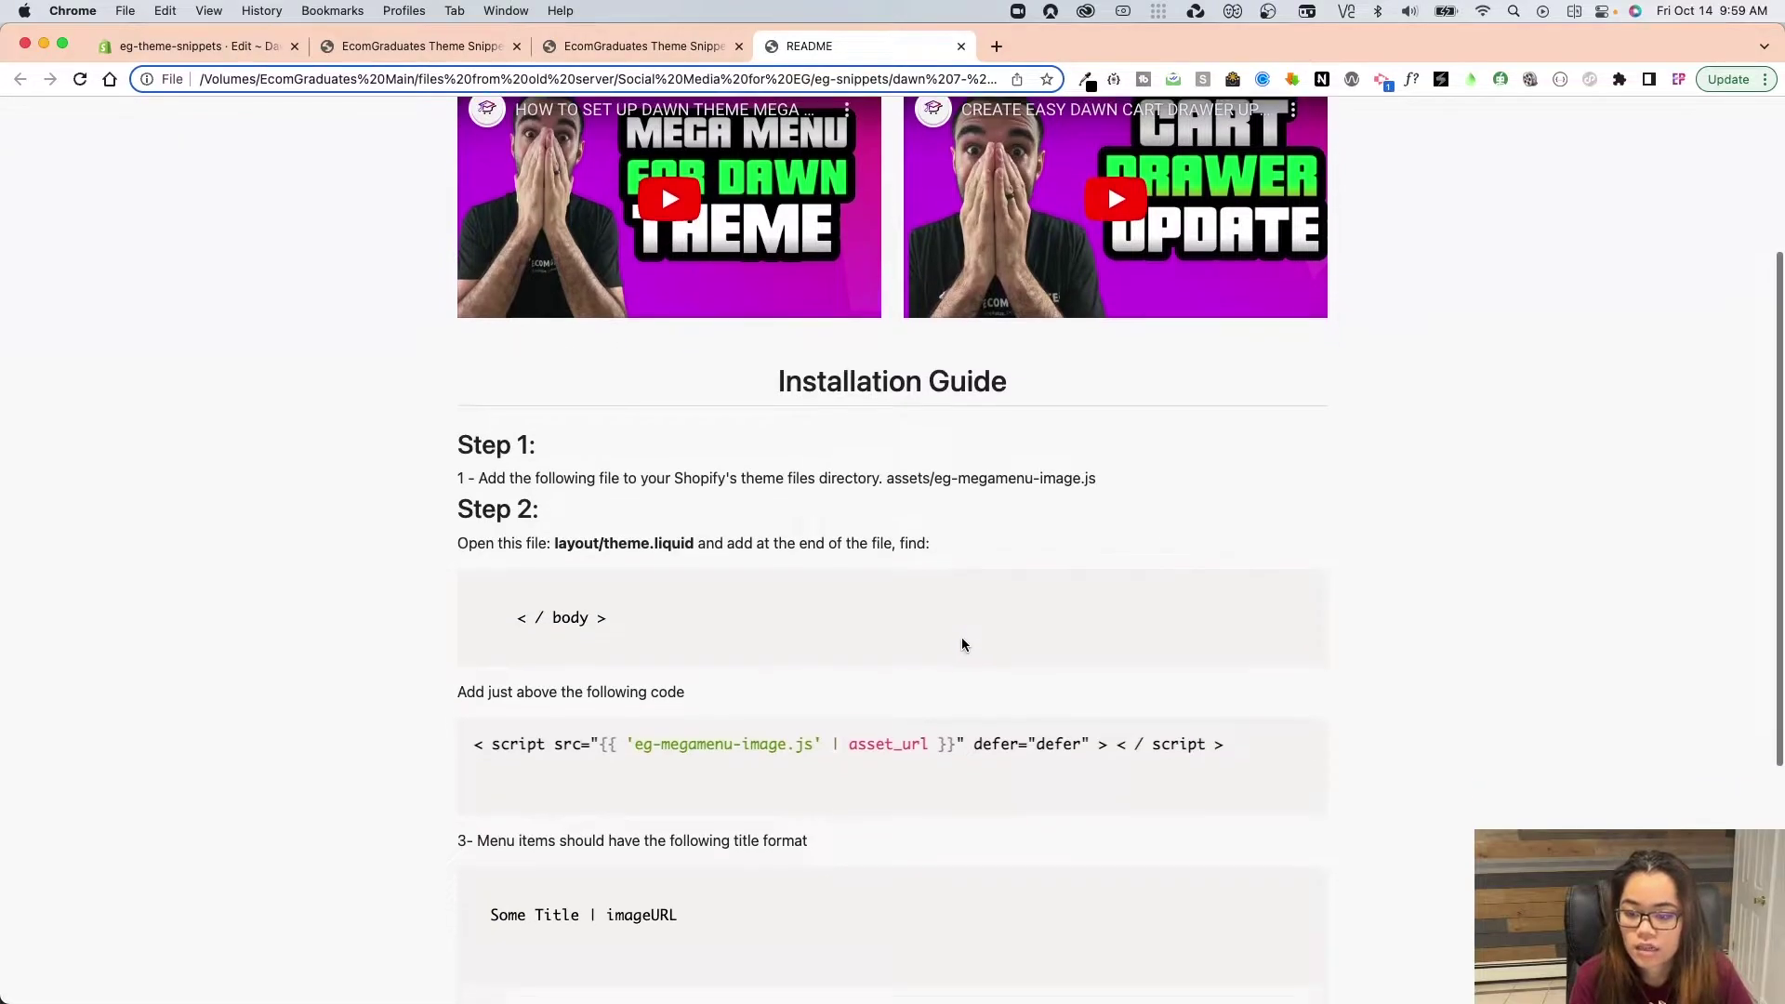
{"action": "left_click_drag", "start_coordinate": [933, 478], "coordinate": [1076, 480]}
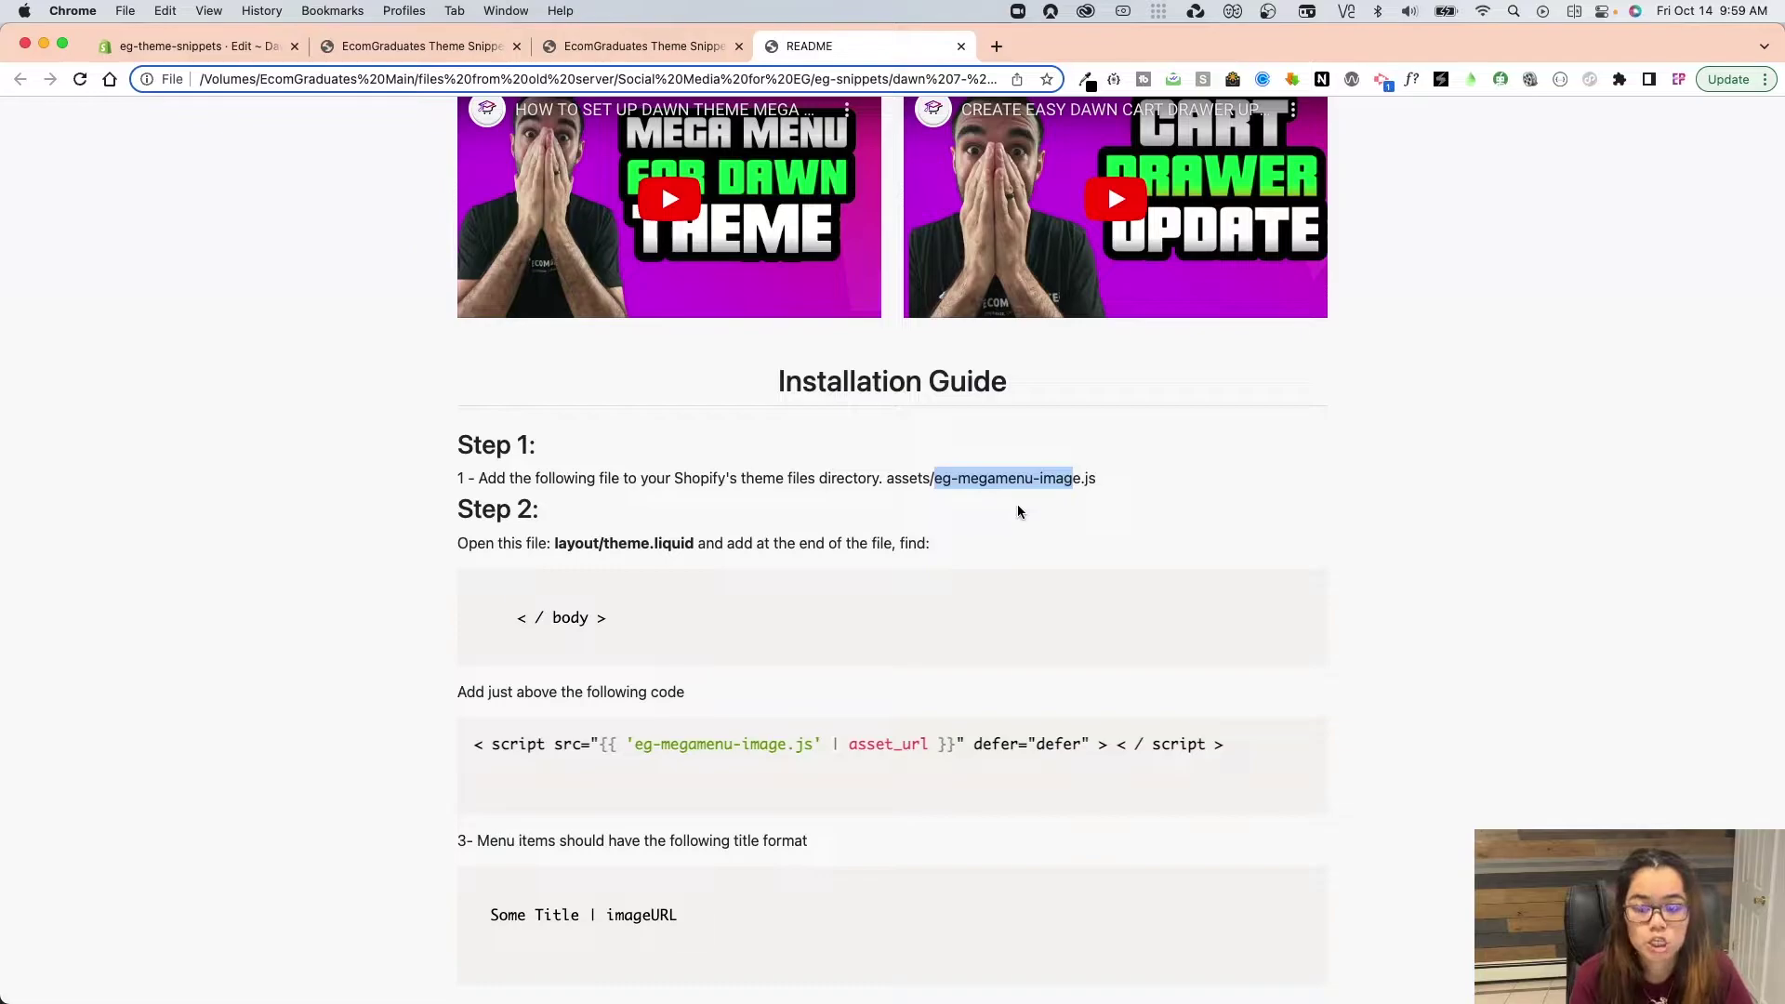
{"action": "left_click", "coordinate": [908, 478]}
{"action": "mouse_move", "coordinate": [894, 479]}
{"action": "left_mouse_down"}
{"action": "mouse_move", "coordinate": [929, 479]}
{"action": "mouse_move", "coordinate": [898, 479]}
{"action": "left_mouse_up"}
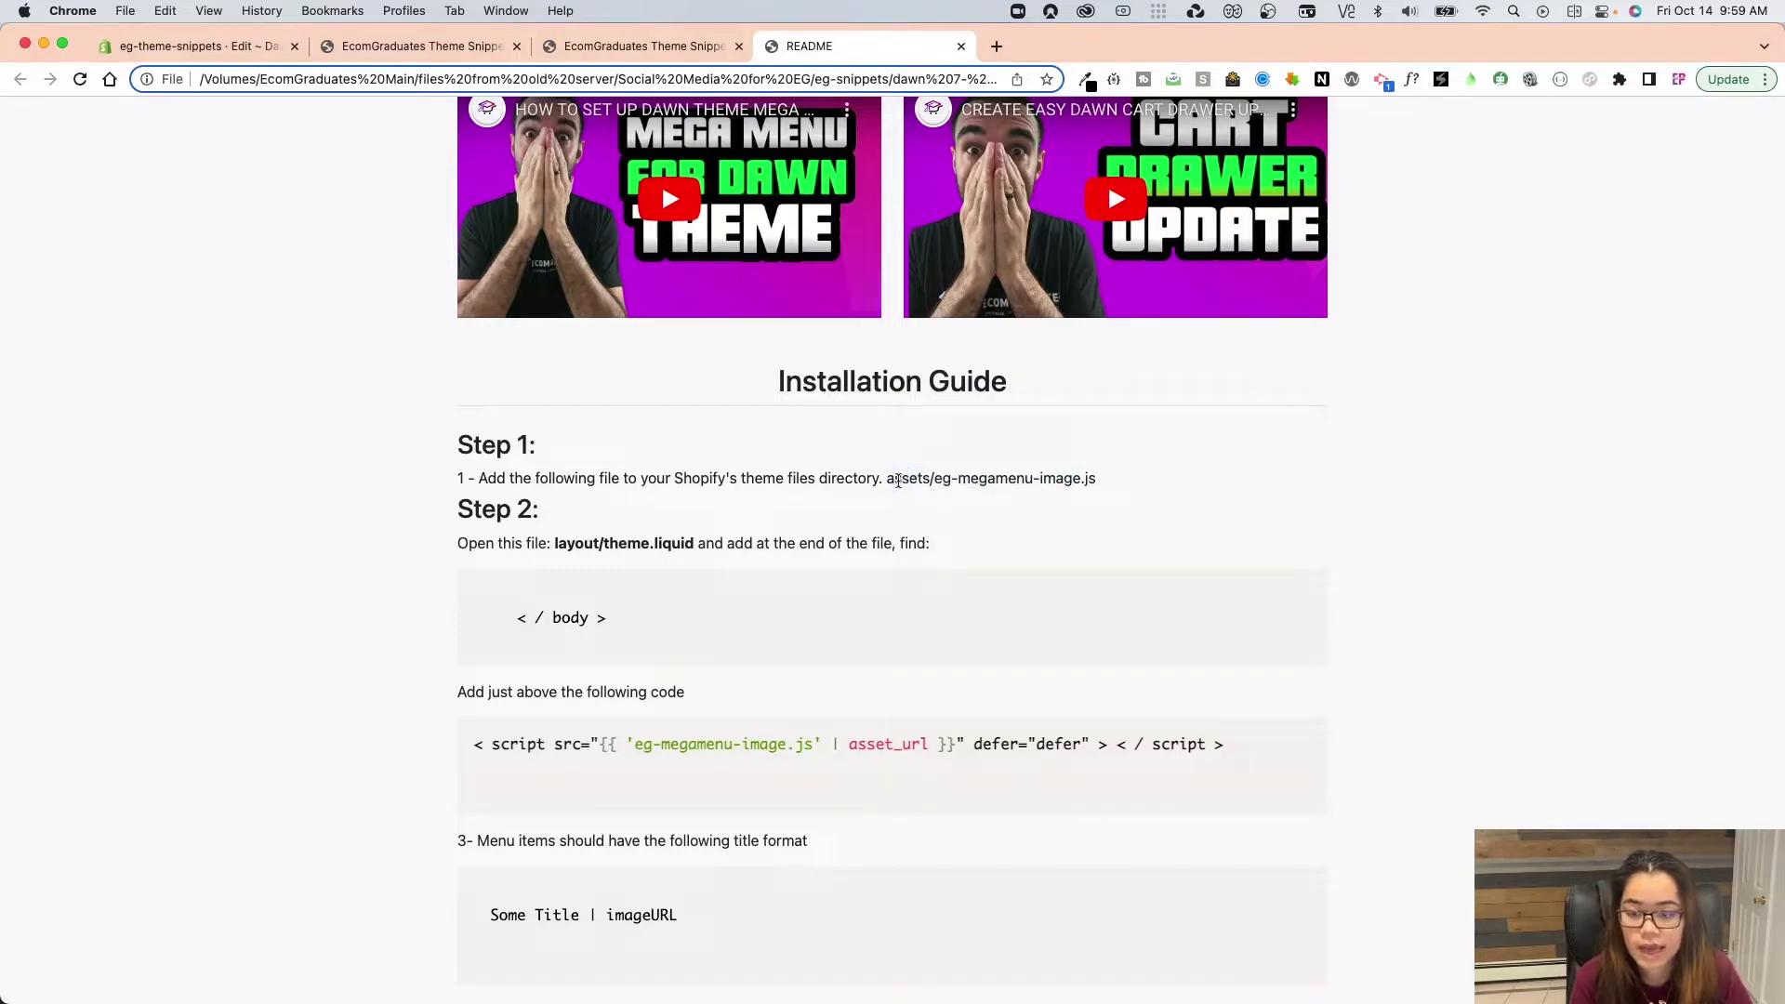
Close the two storefront preview pages and return to the Dawn theme's code editor.
{"action": "left_click", "coordinate": [363, 48]}
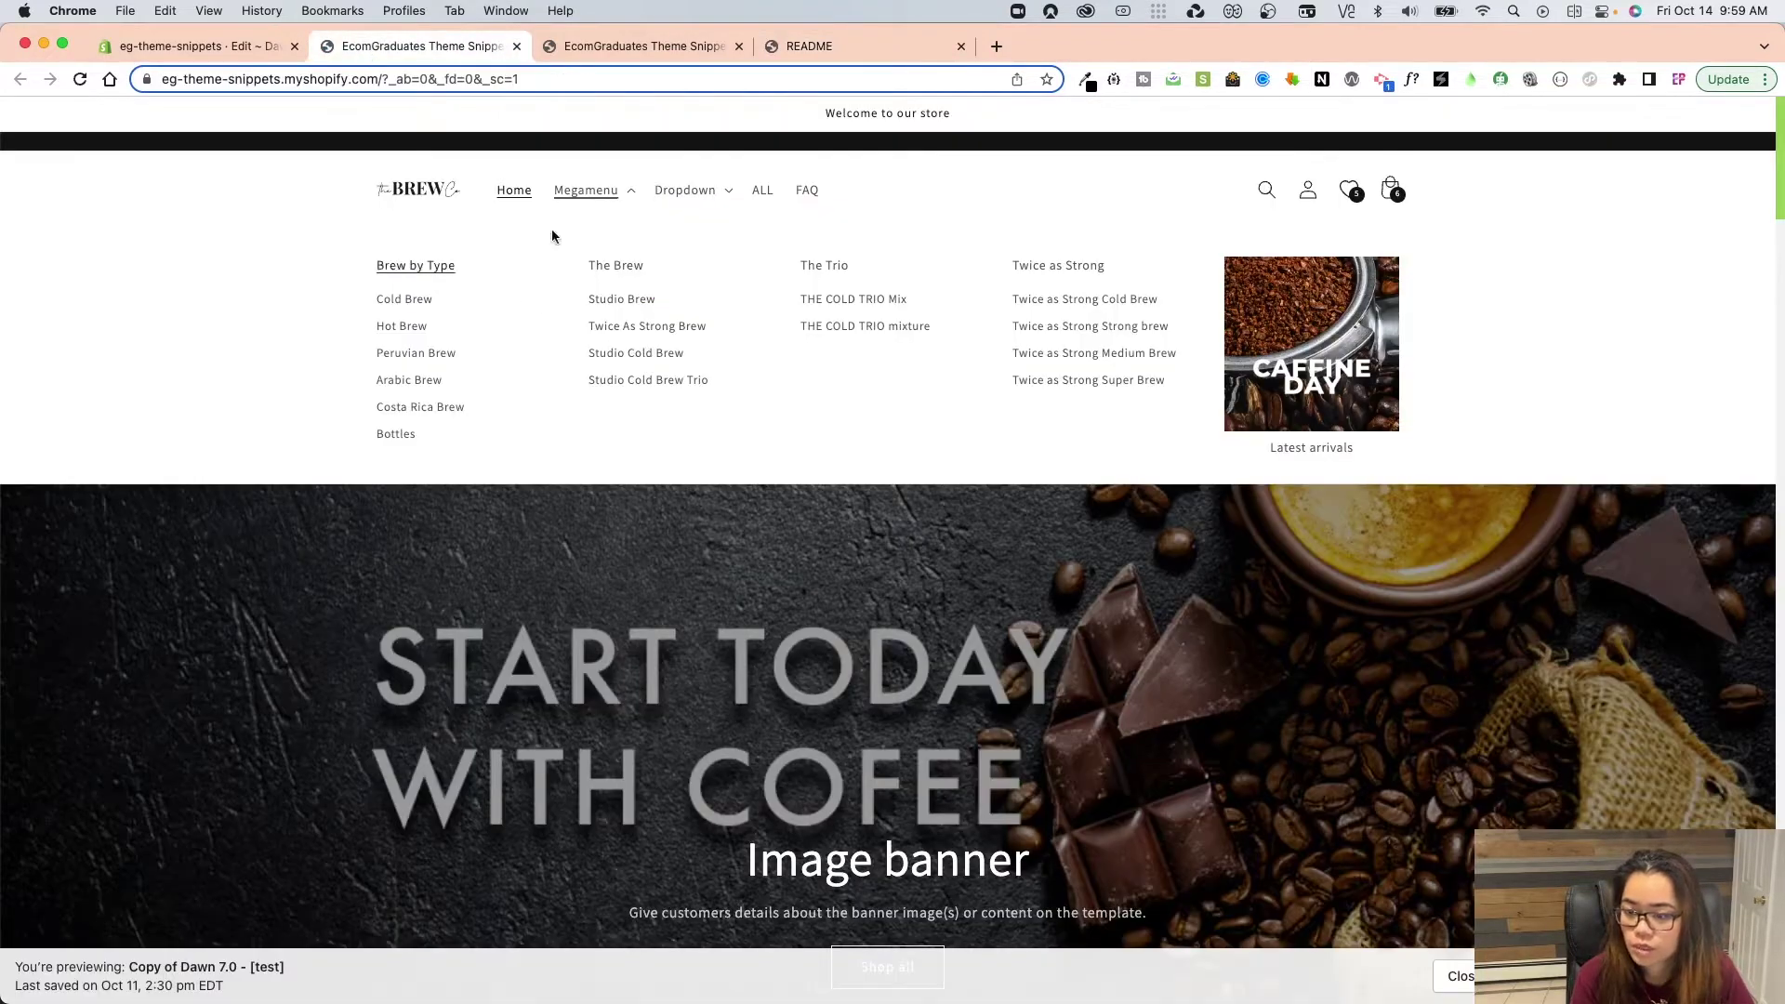
{"action": "left_click", "coordinate": [597, 53]}
{"action": "left_click", "coordinate": [441, 50]}
{"action": "key", "text": "super+w"}
{"action": "key", "text": "super+w"}
{"action": "key", "text": "ctrl+shift+Tab"}
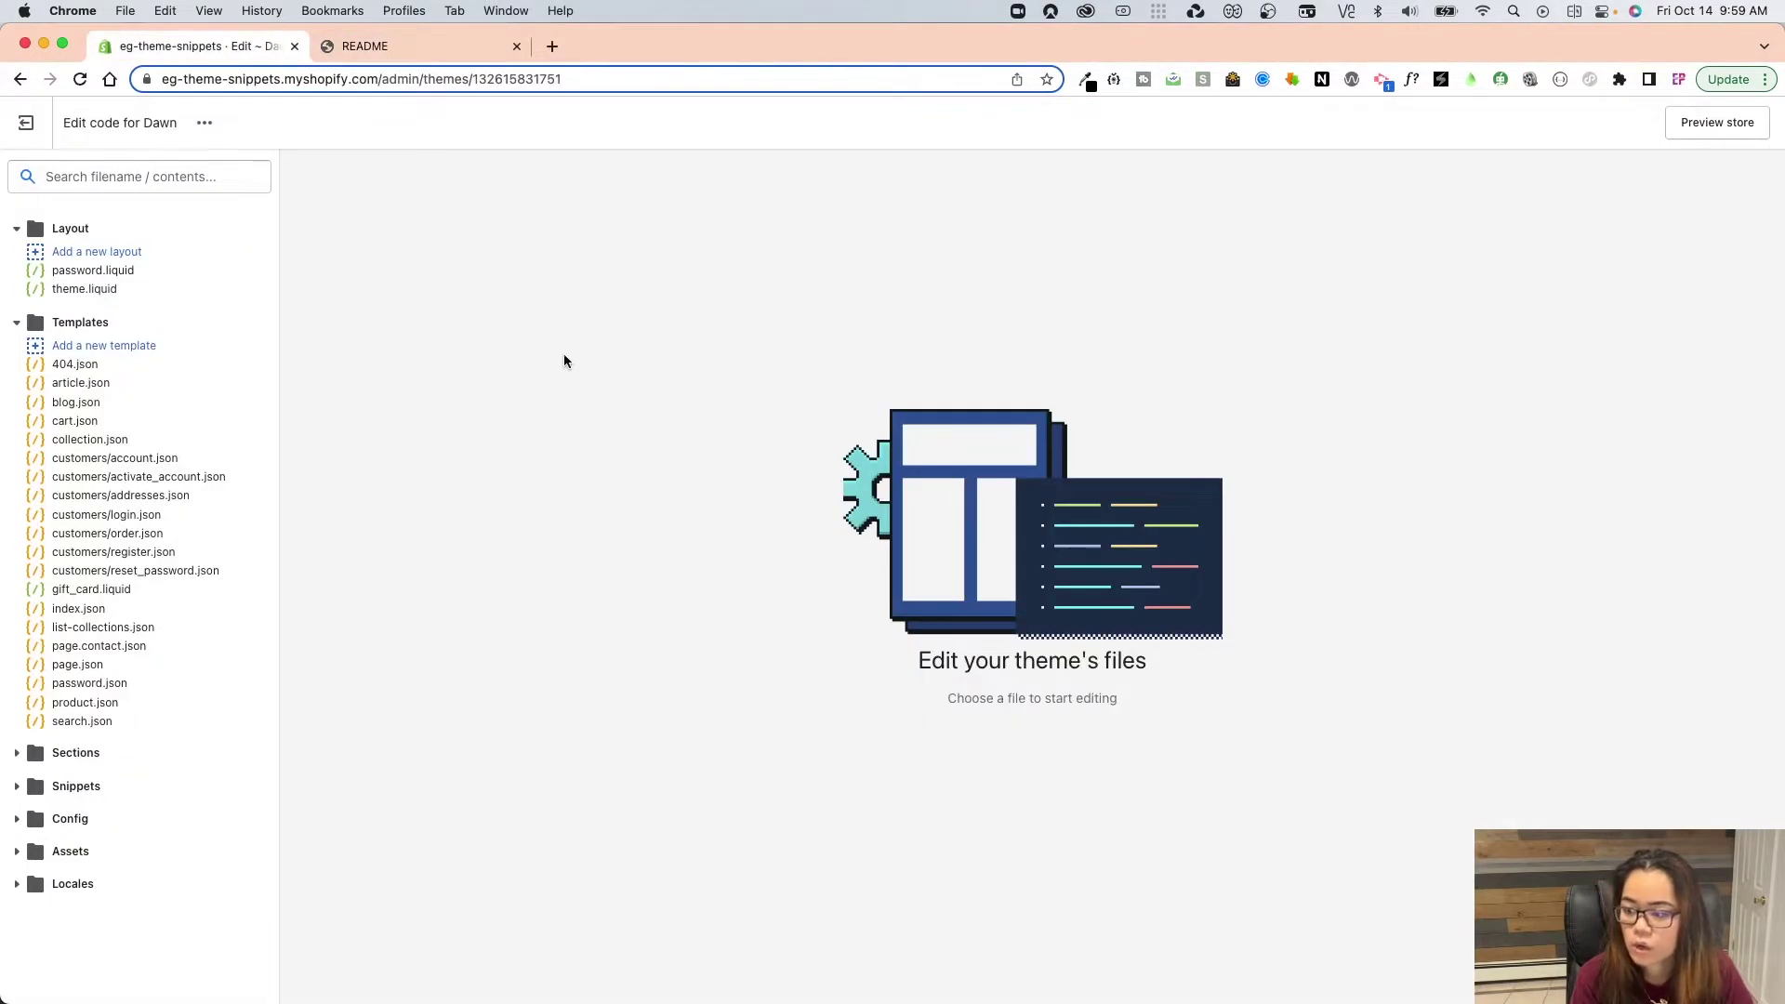
Start a new blank asset in the theme's Assets folder with the js extension.
{"action": "left_click", "coordinate": [90, 853]}
{"action": "scroll", "coordinate": [139, 856], "scroll_direction": "down", "scroll_amount": 5}
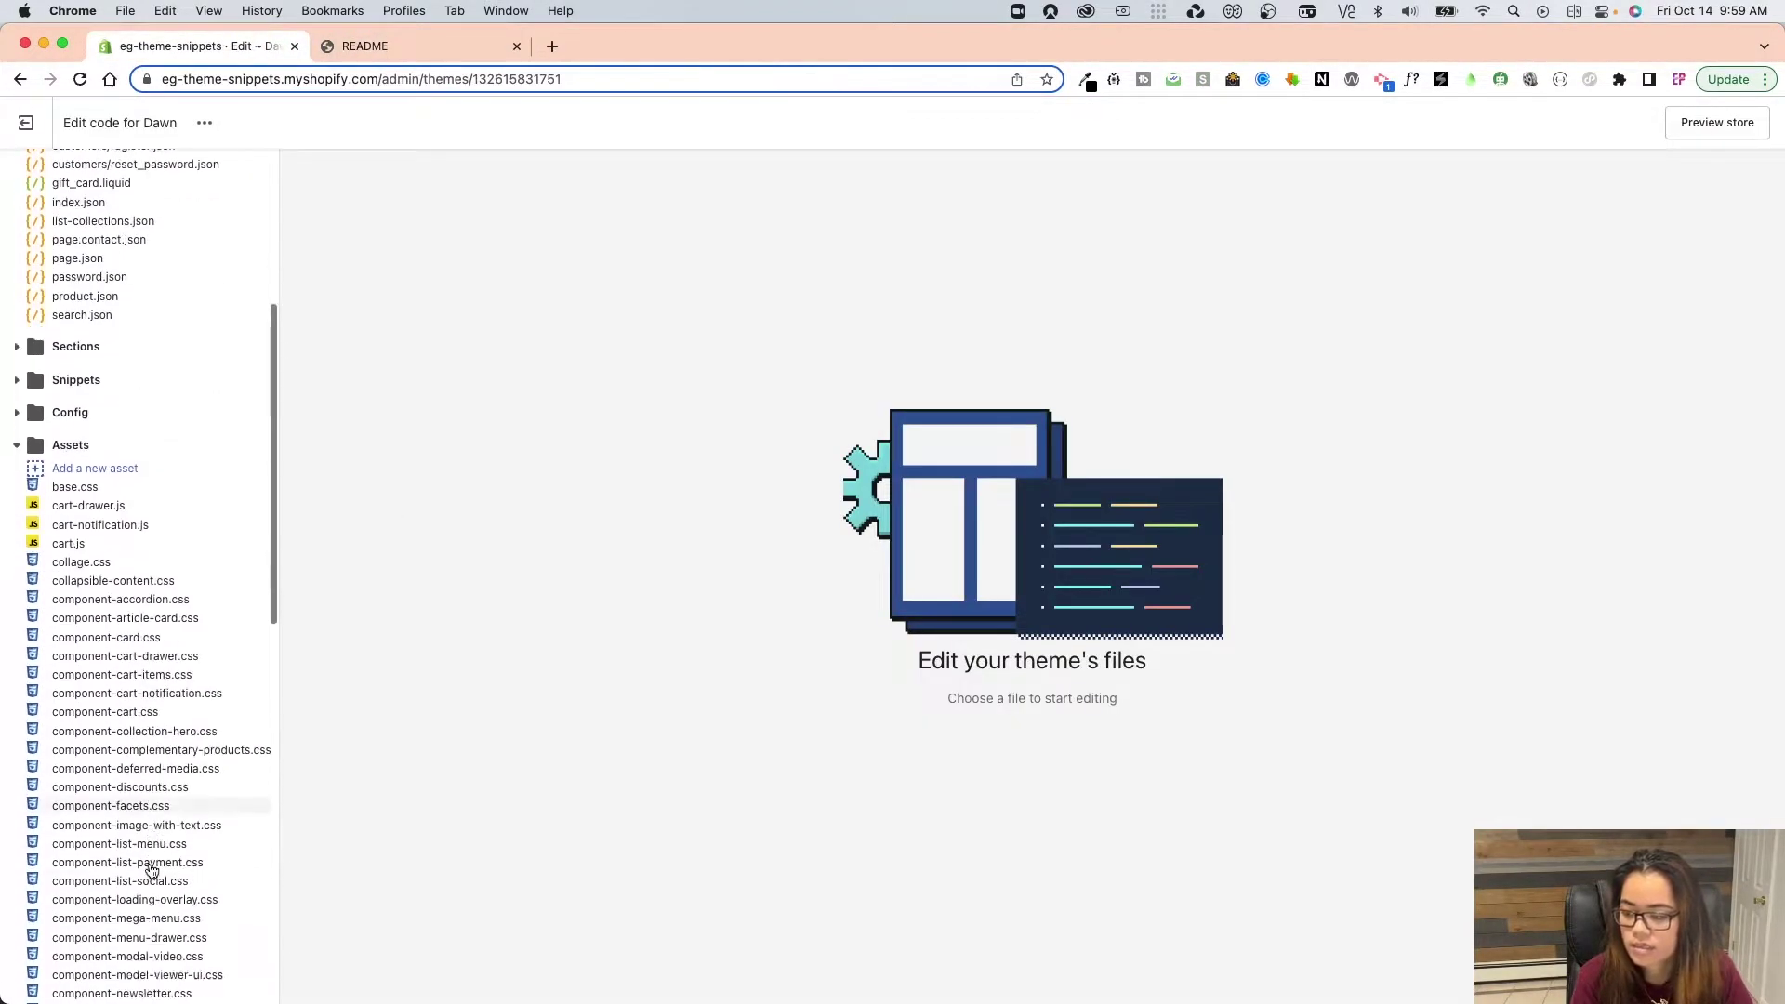
{"action": "left_click", "coordinate": [106, 379]}
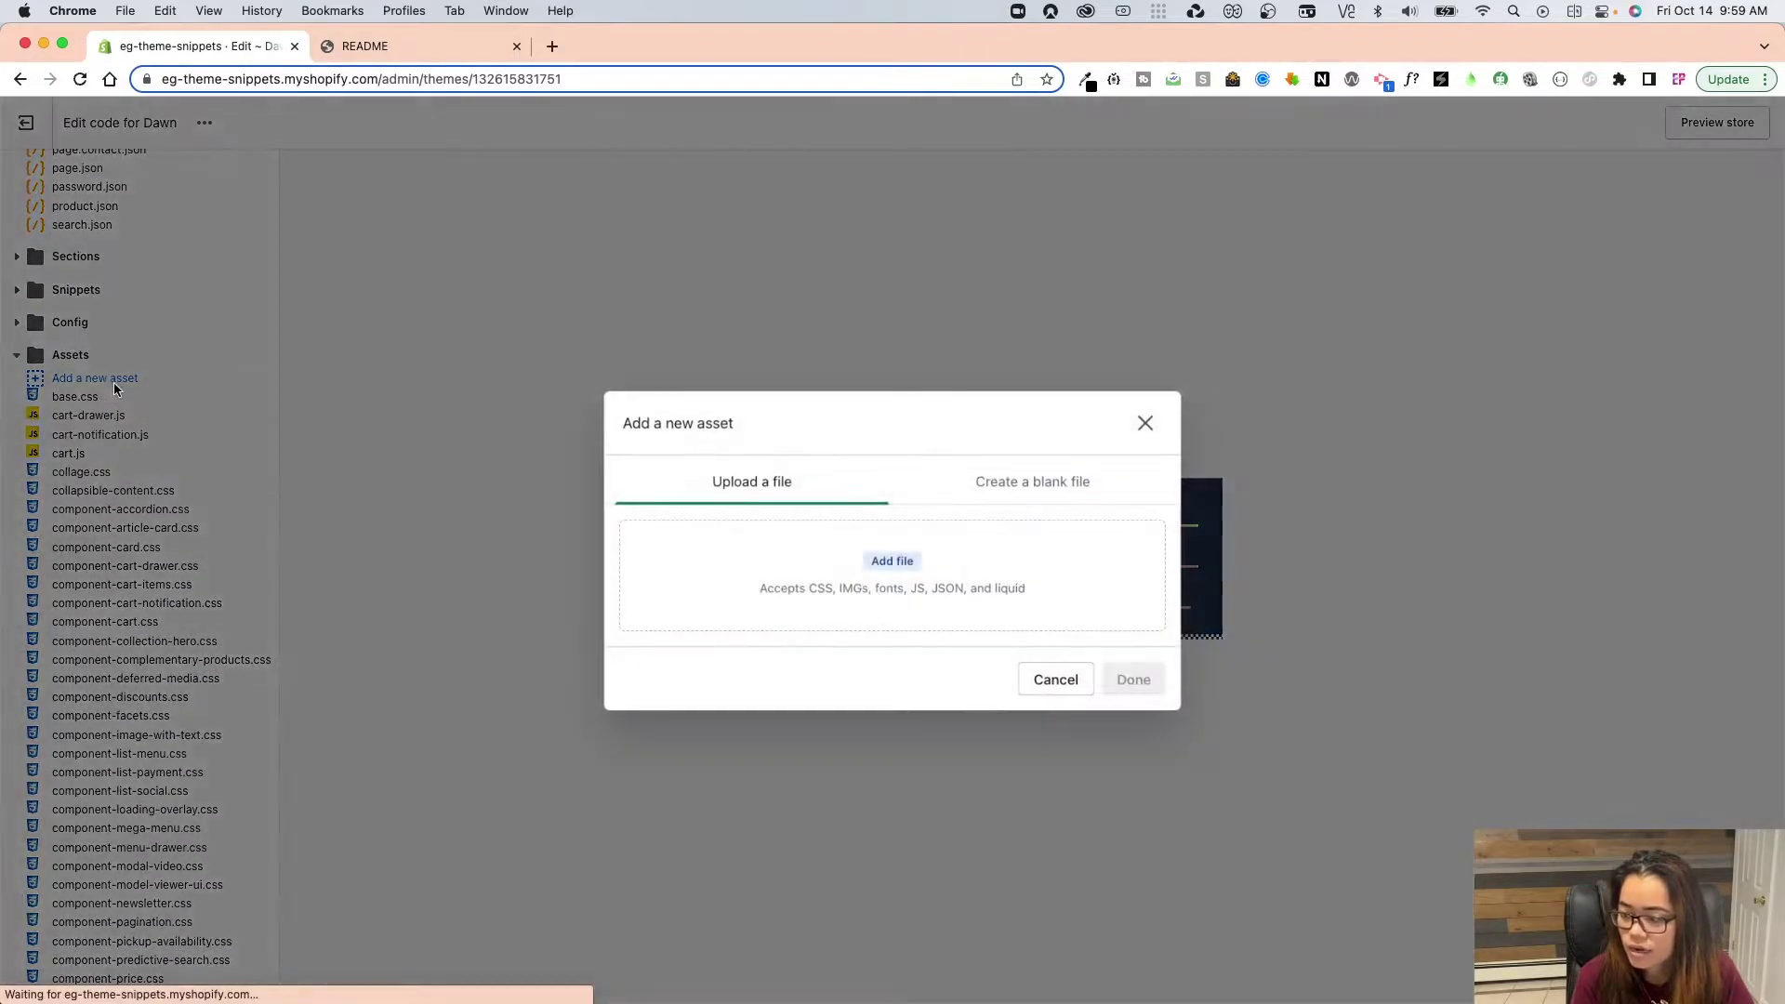
{"action": "left_click", "coordinate": [1022, 490]}
{"action": "left_click", "coordinate": [690, 552]}
{"action": "left_click", "coordinate": [676, 653]}
{"action": "left_click", "coordinate": [680, 624]}
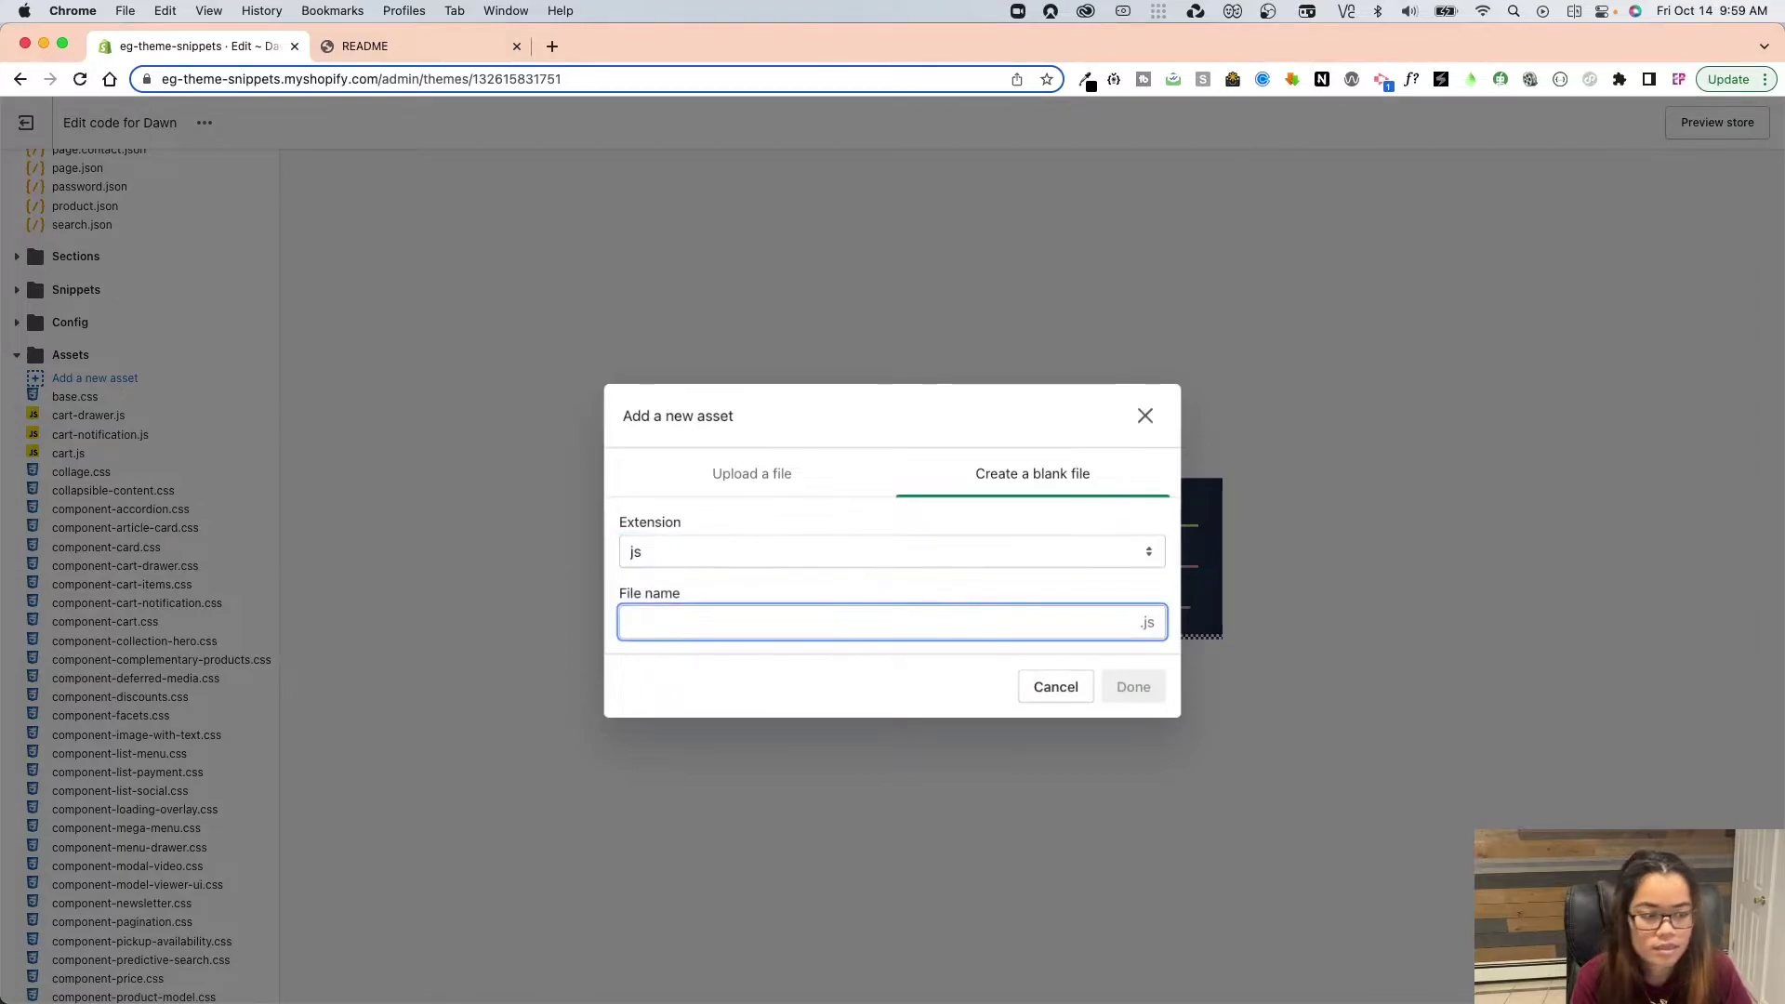
Name the blank asset eg-megamenu-image, copying the name from the supplied source file, and create it.
{"action": "left_click_drag", "start_coordinate": [1783, 160], "coordinate": [1163, 149]}
{"action": "left_click", "coordinate": [1165, 241]}
{"action": "key", "text": "super+c"}
{"action": "left_click_drag", "start_coordinate": [1046, 171], "coordinate": [1784, 177]}
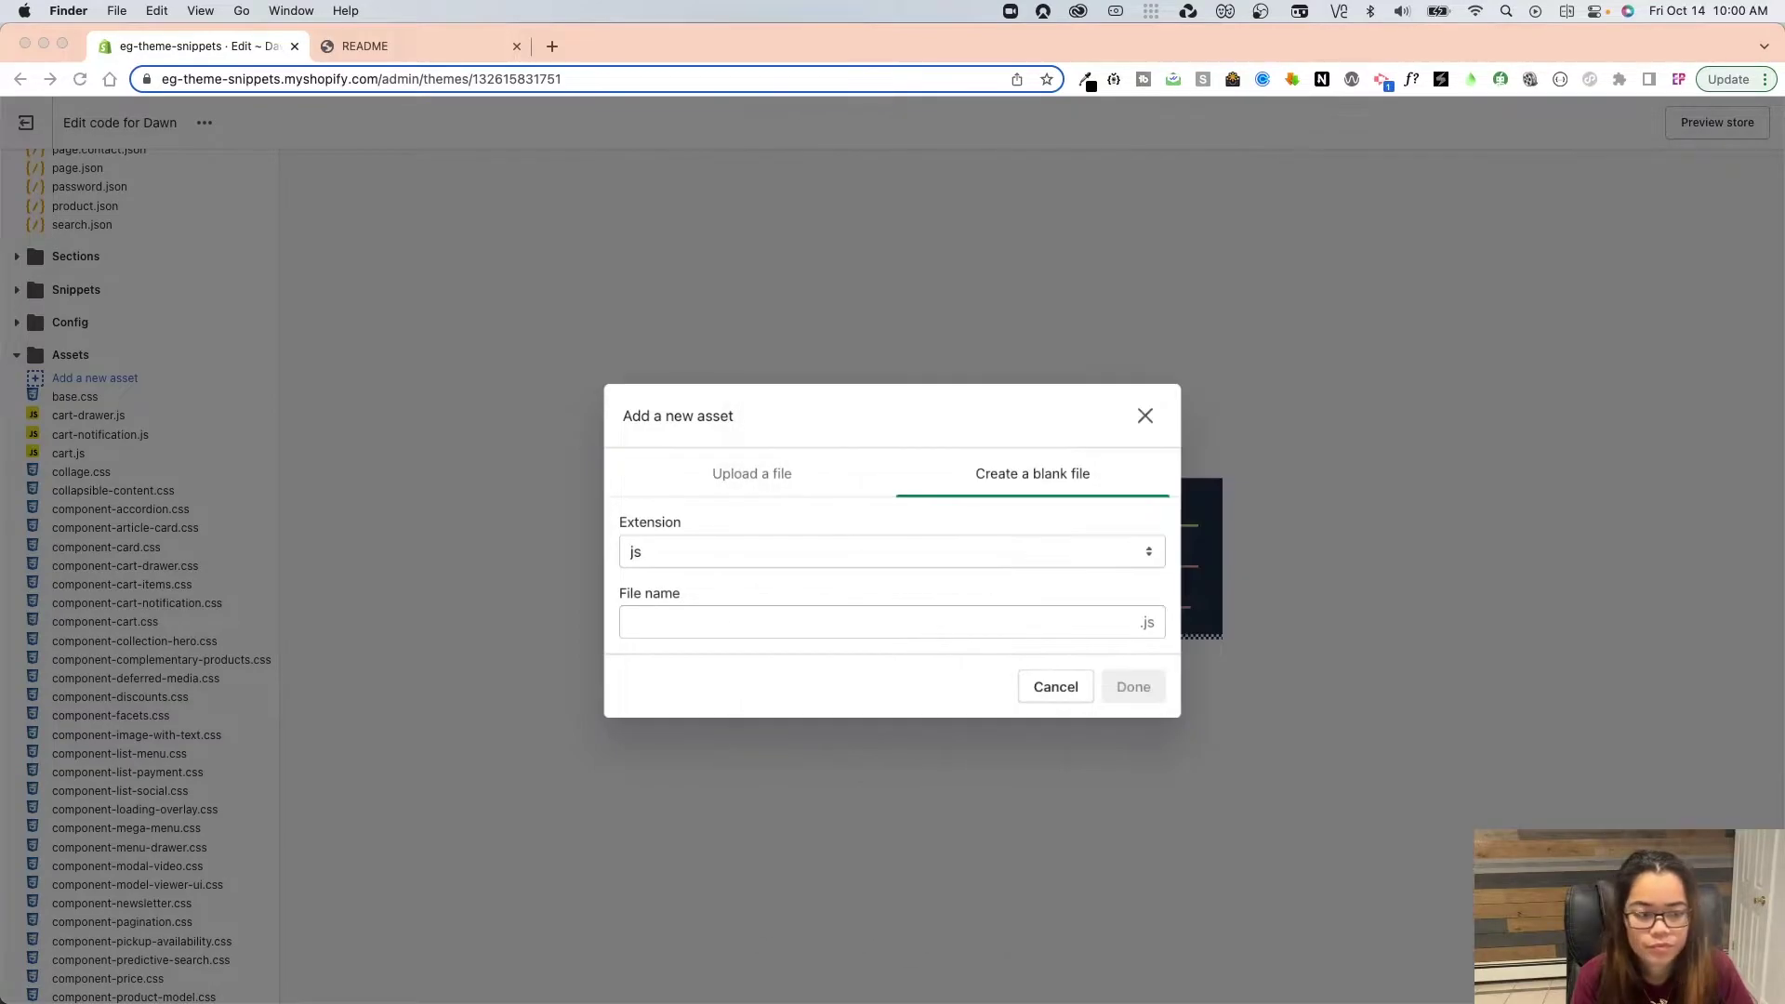
{"action": "left_click", "coordinate": [774, 622]}
{"action": "key", "text": "super+v"}
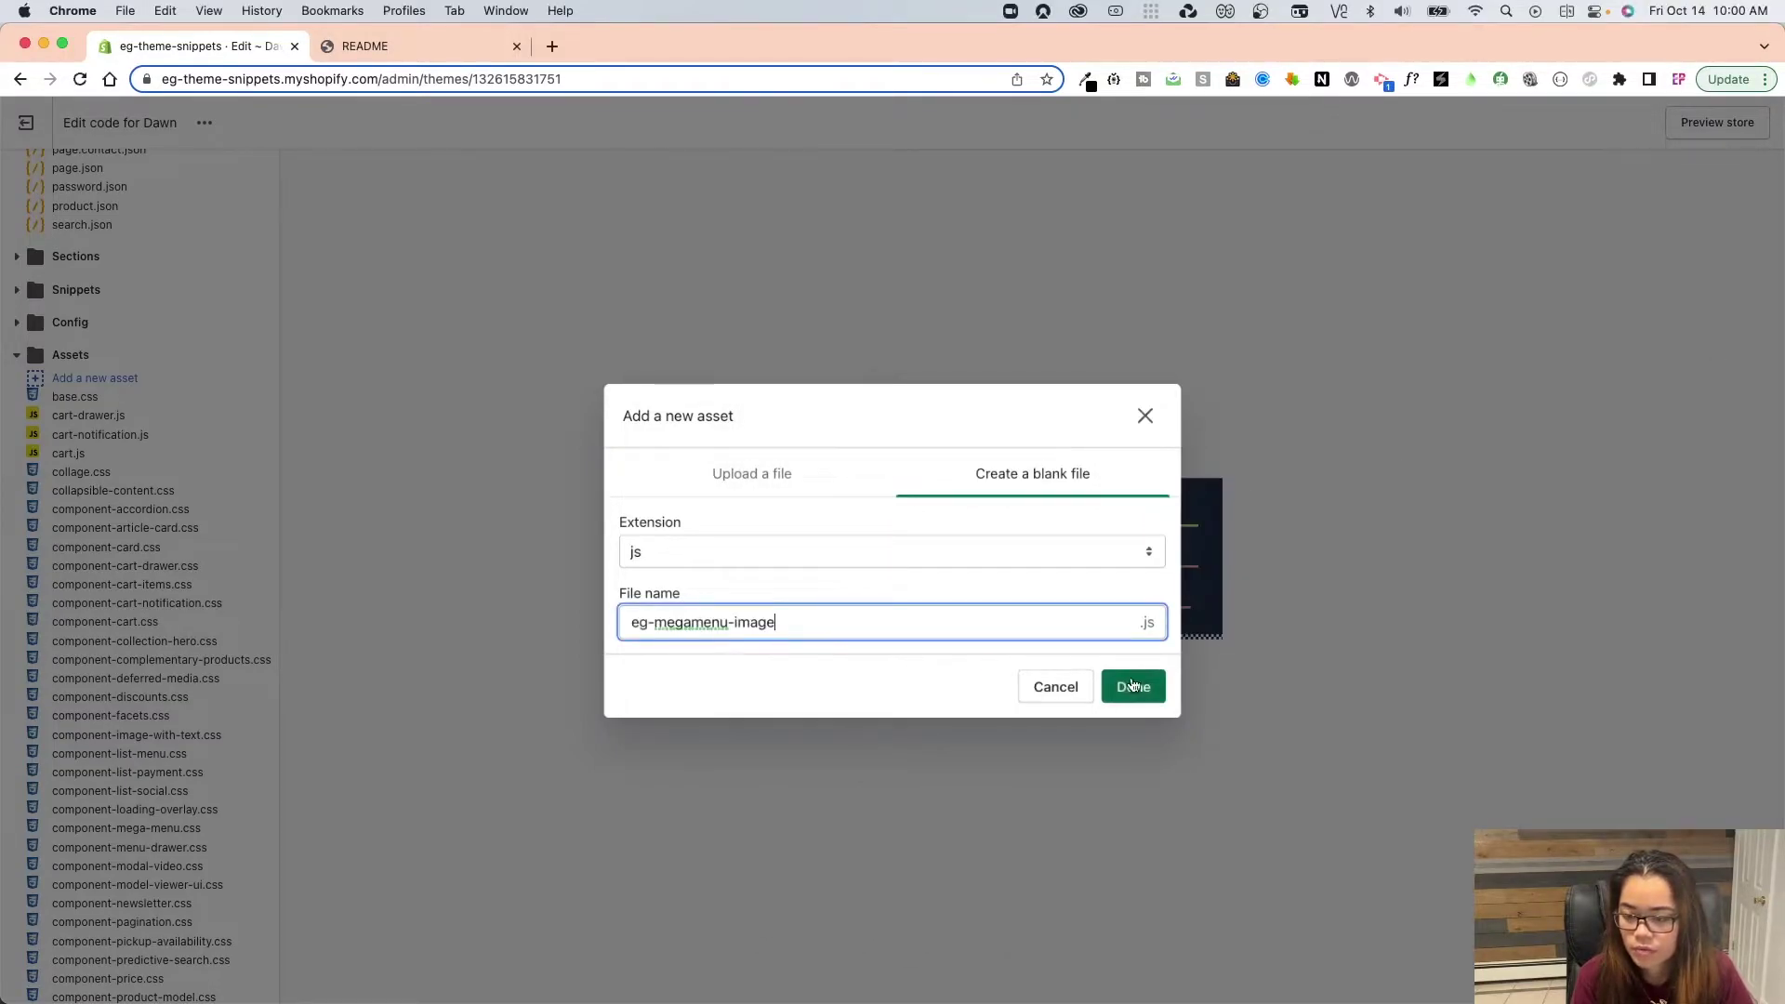
{"action": "left_click", "coordinate": [1133, 686]}
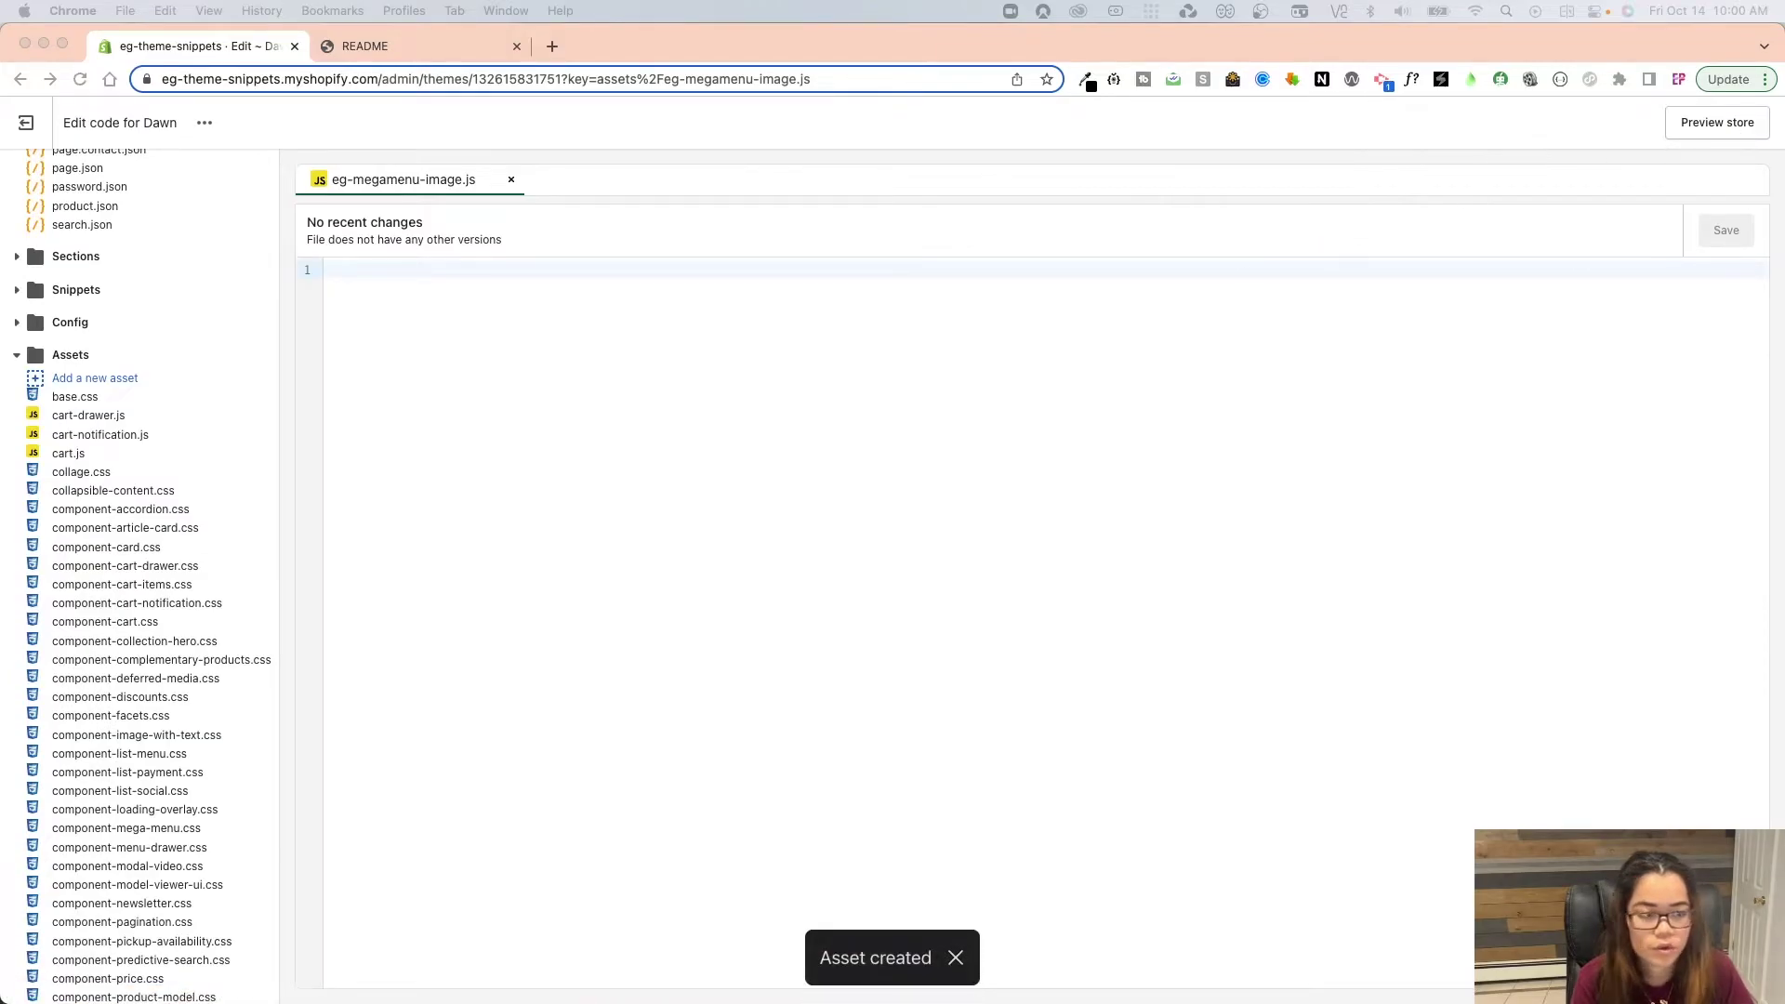
Copy all the code from eg-megamenu-image.js.rtf into the new eg-megamenu-image.js asset and save it.
{"action": "key", "text": "super+a"}
{"action": "key", "text": "super+c"}
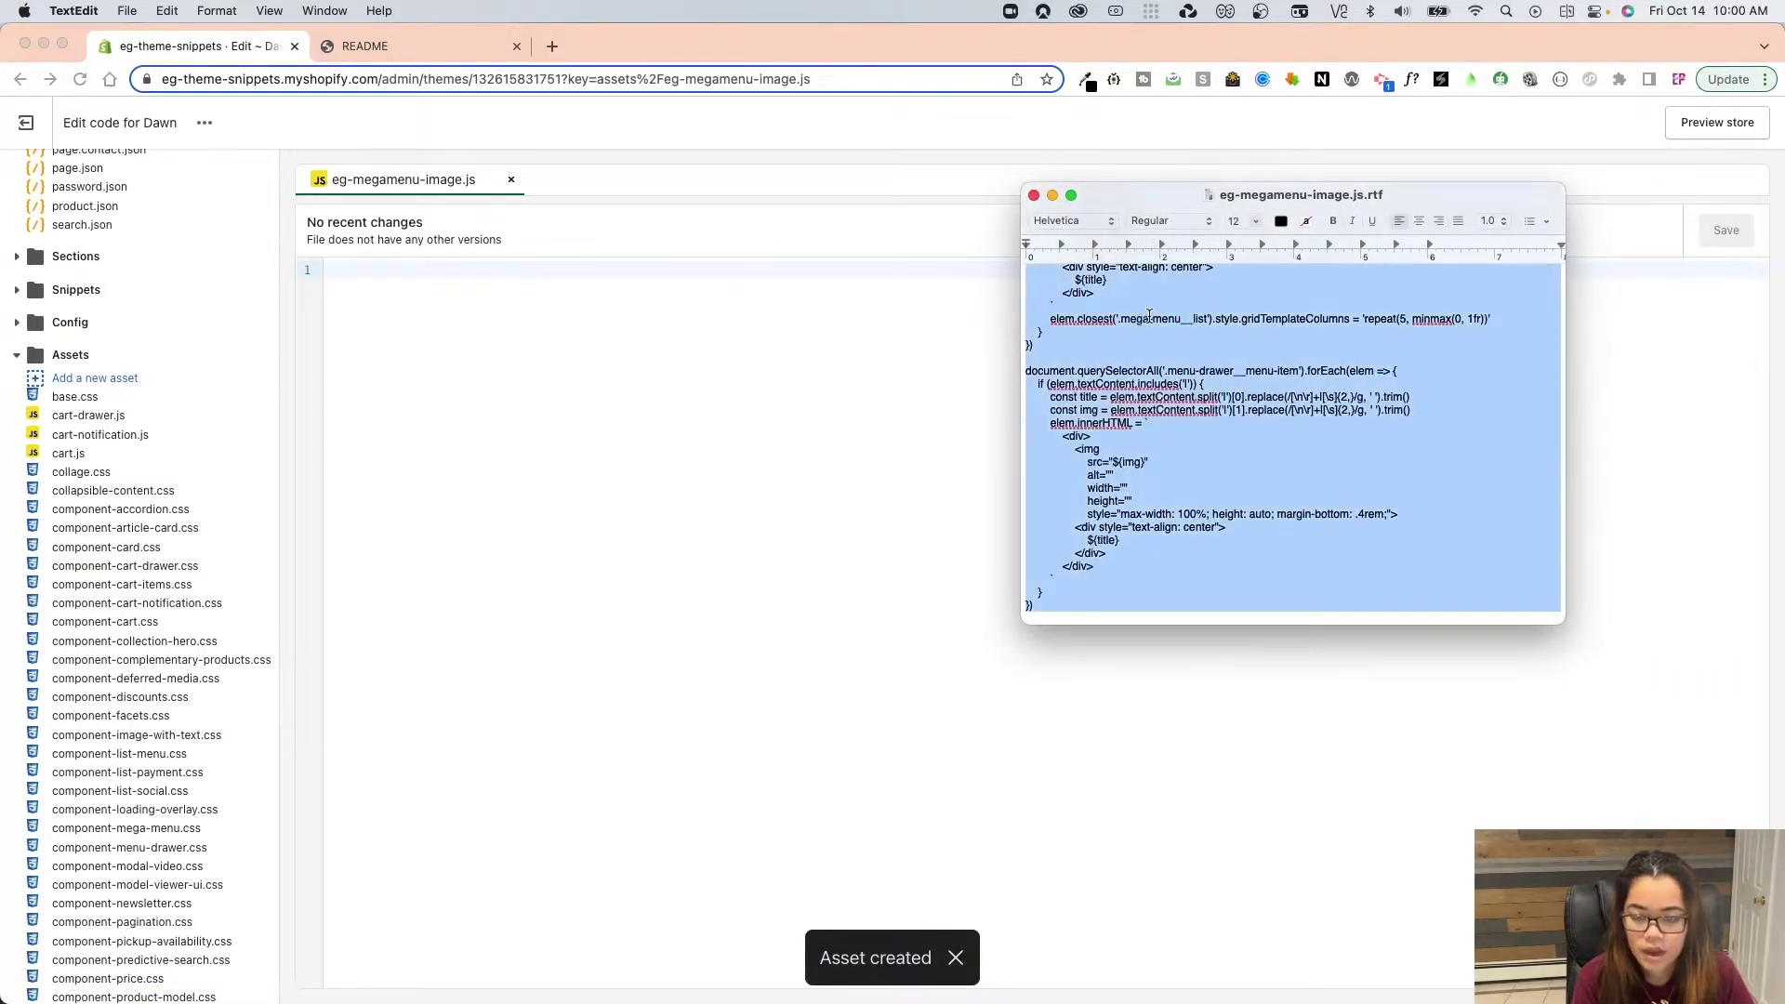
{"action": "left_click", "coordinate": [669, 518]}
{"action": "key", "text": "super+v"}
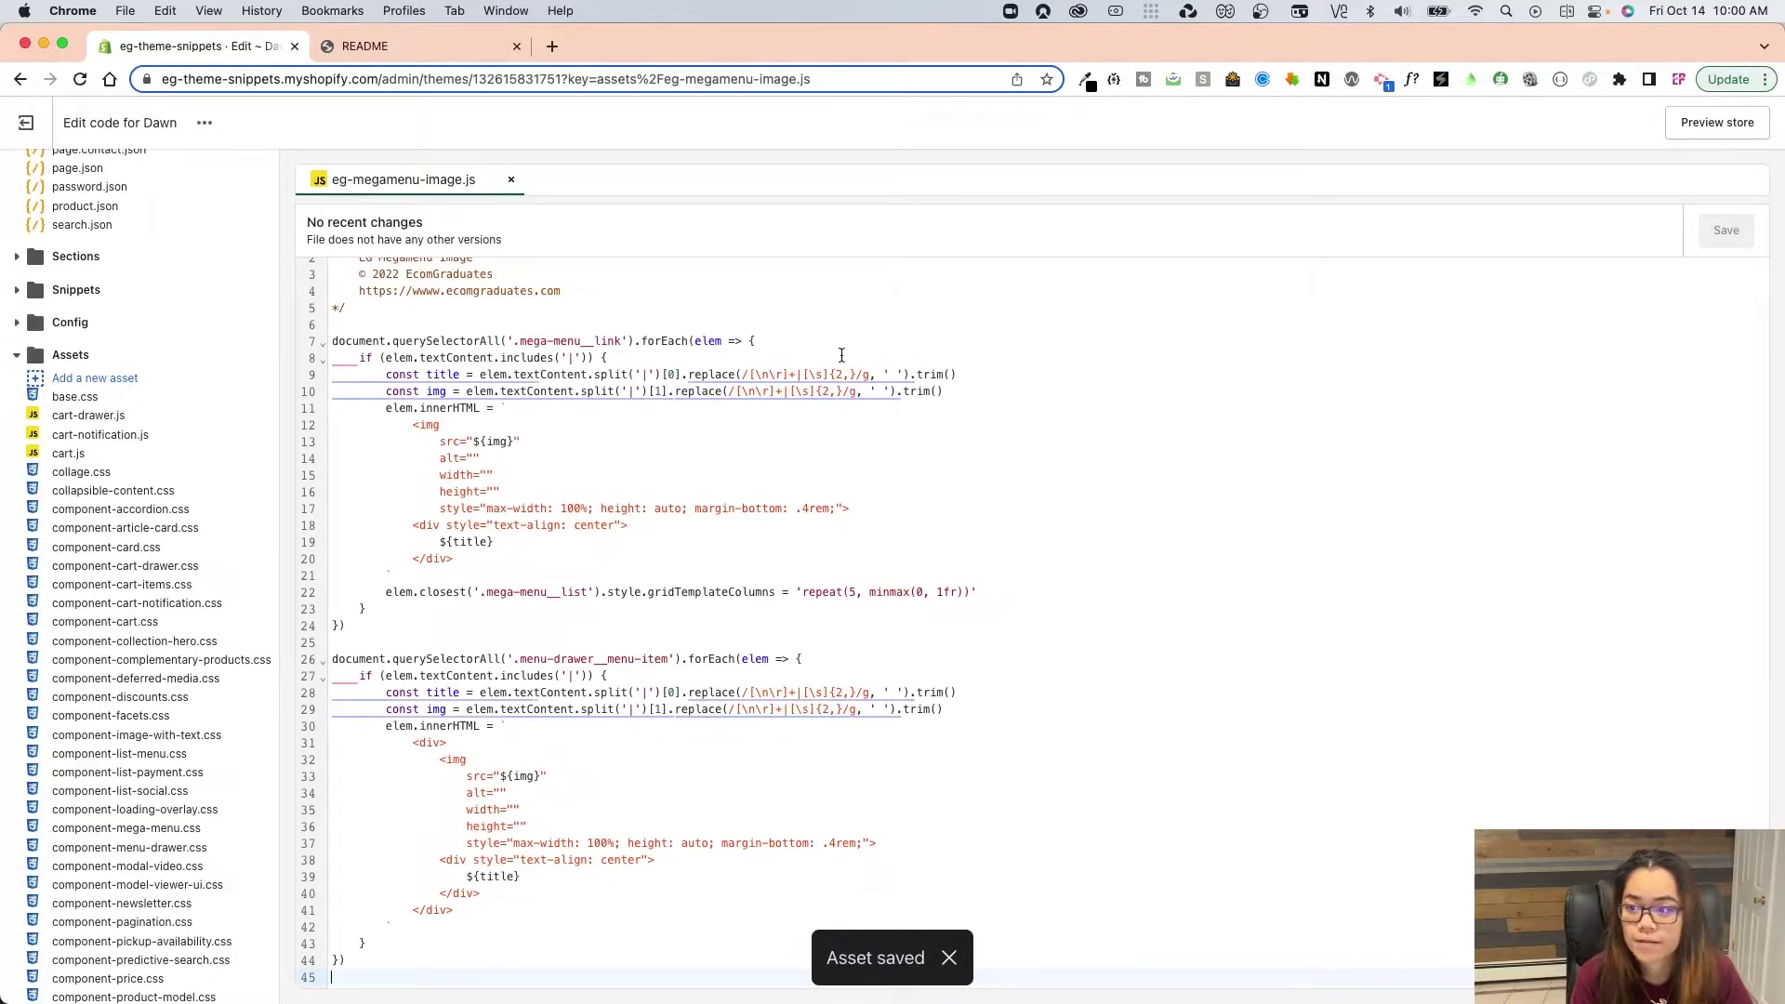
Copy the eg-megamenu-image.js script tag from Step 2 of the README and return to the theme code editor.
{"action": "left_click", "coordinate": [451, 54]}
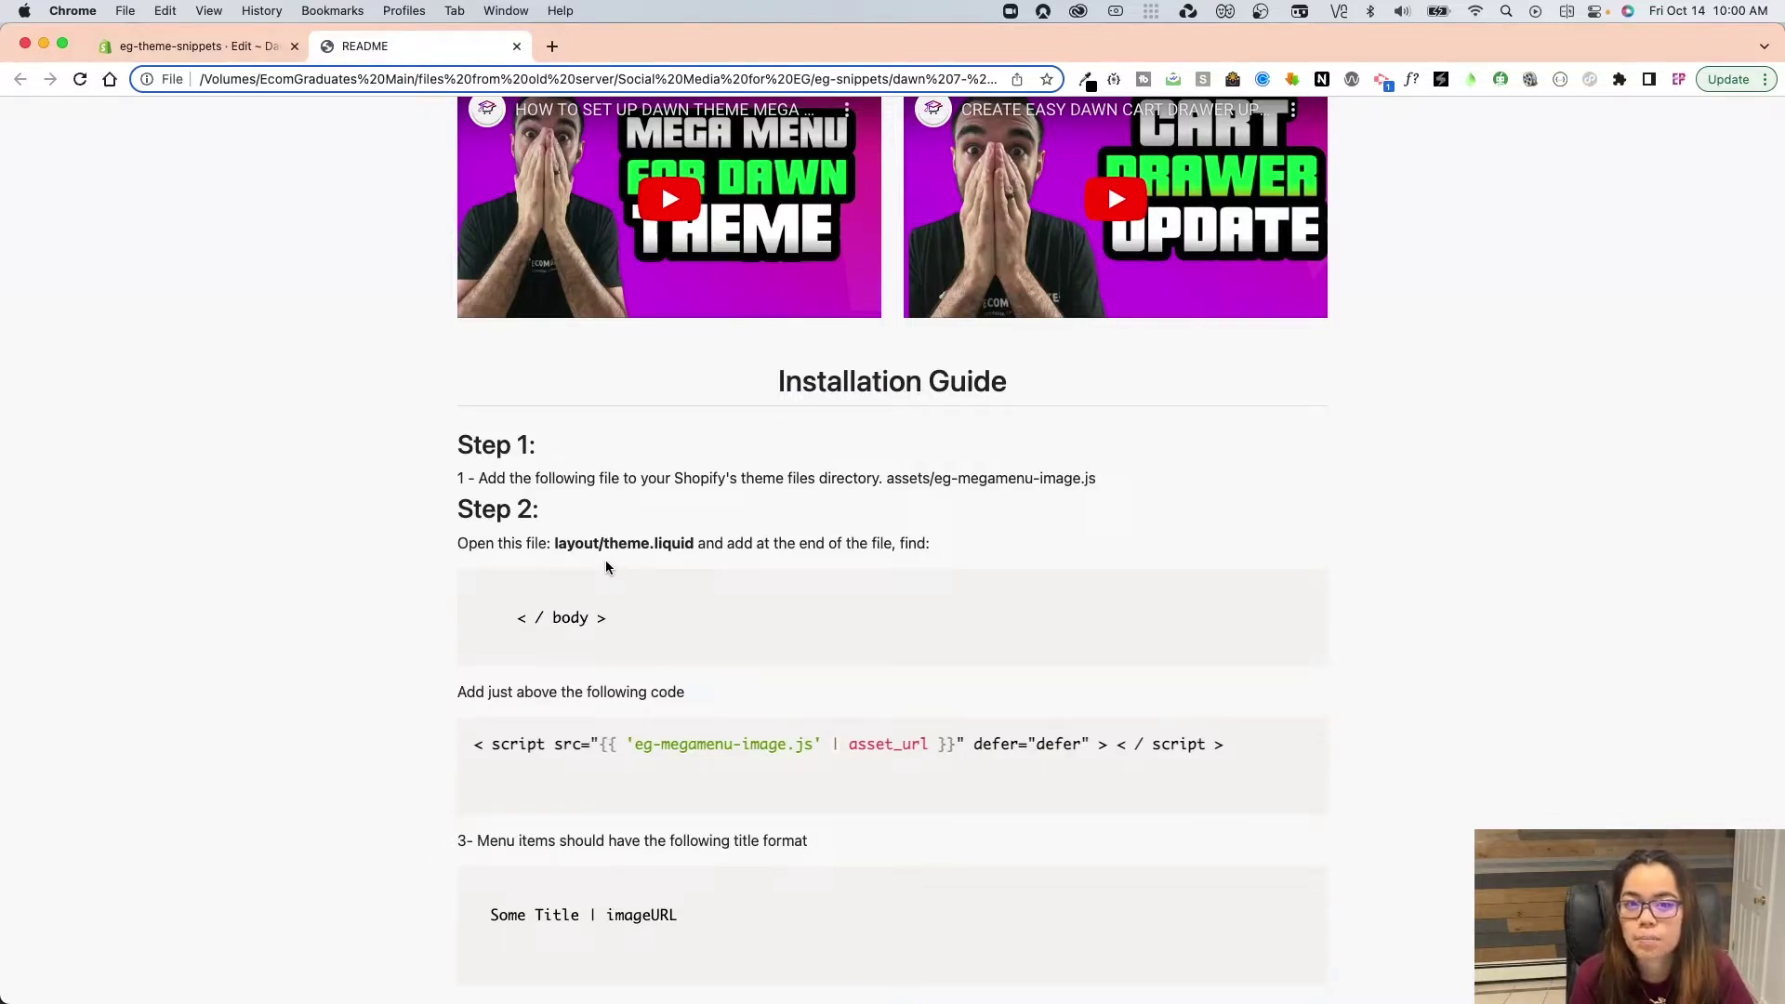
{"action": "left_click_drag", "start_coordinate": [507, 748], "coordinate": [1263, 758]}
{"action": "triple_click", "coordinate": [1106, 743]}
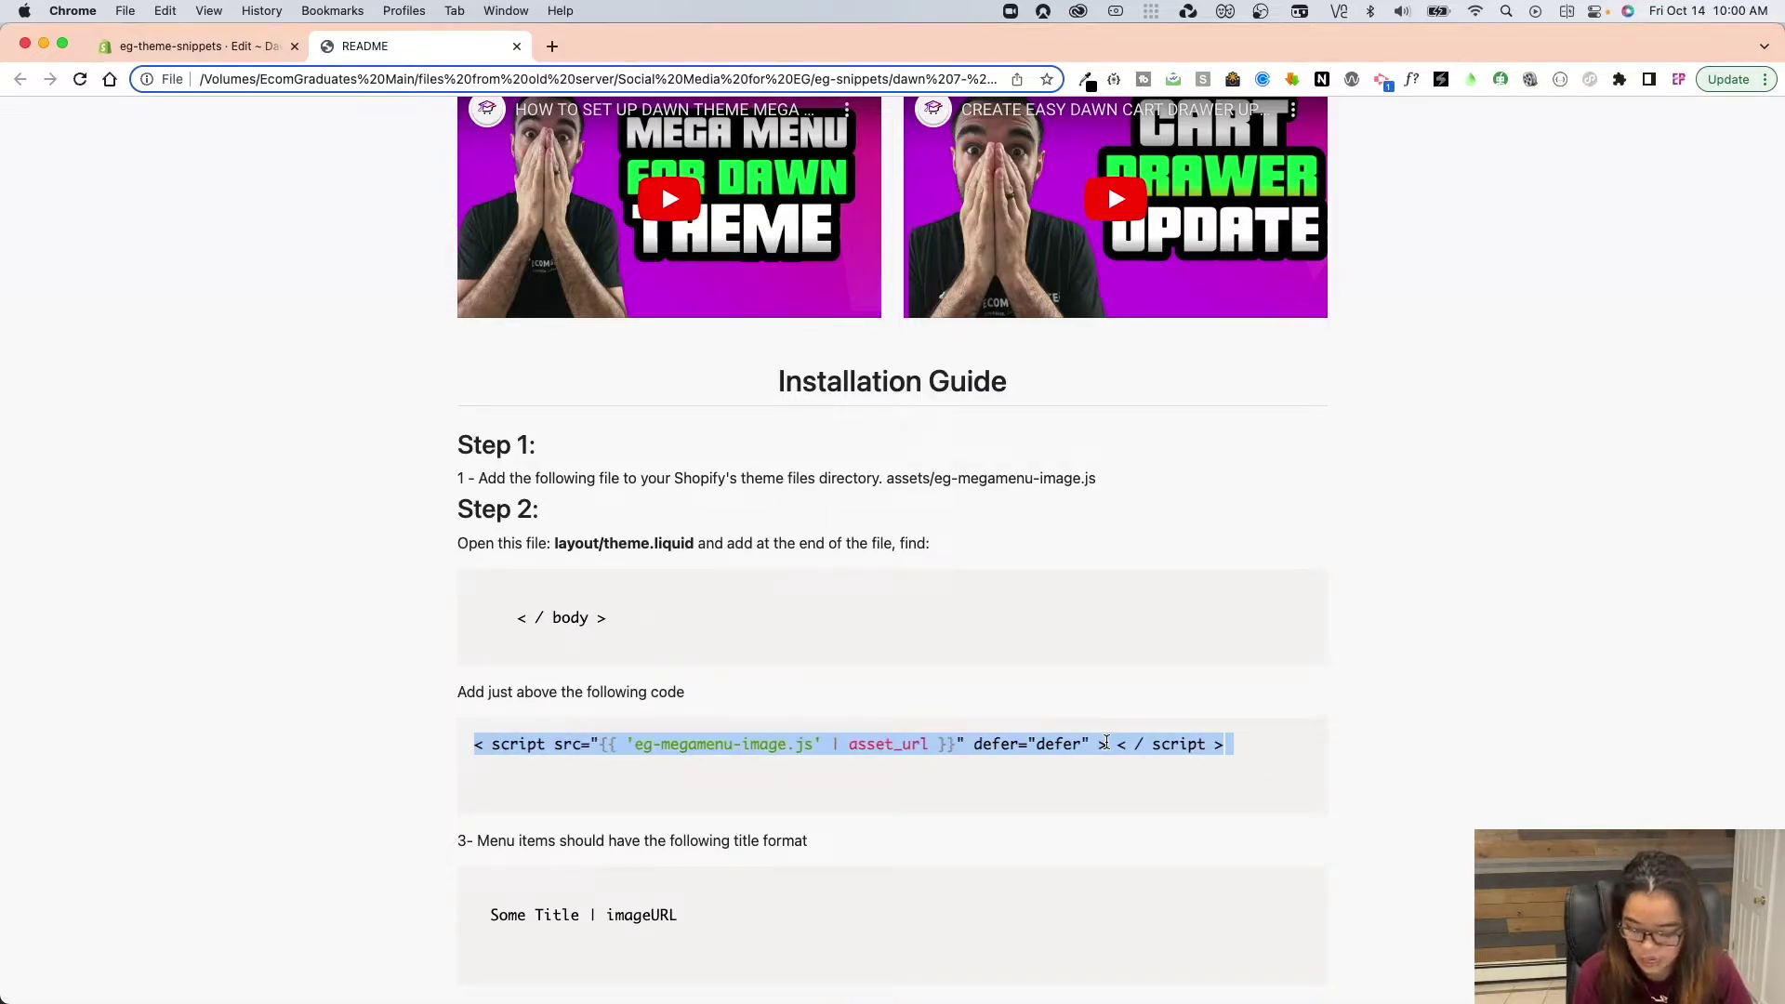
{"action": "left_click", "coordinate": [267, 51]}
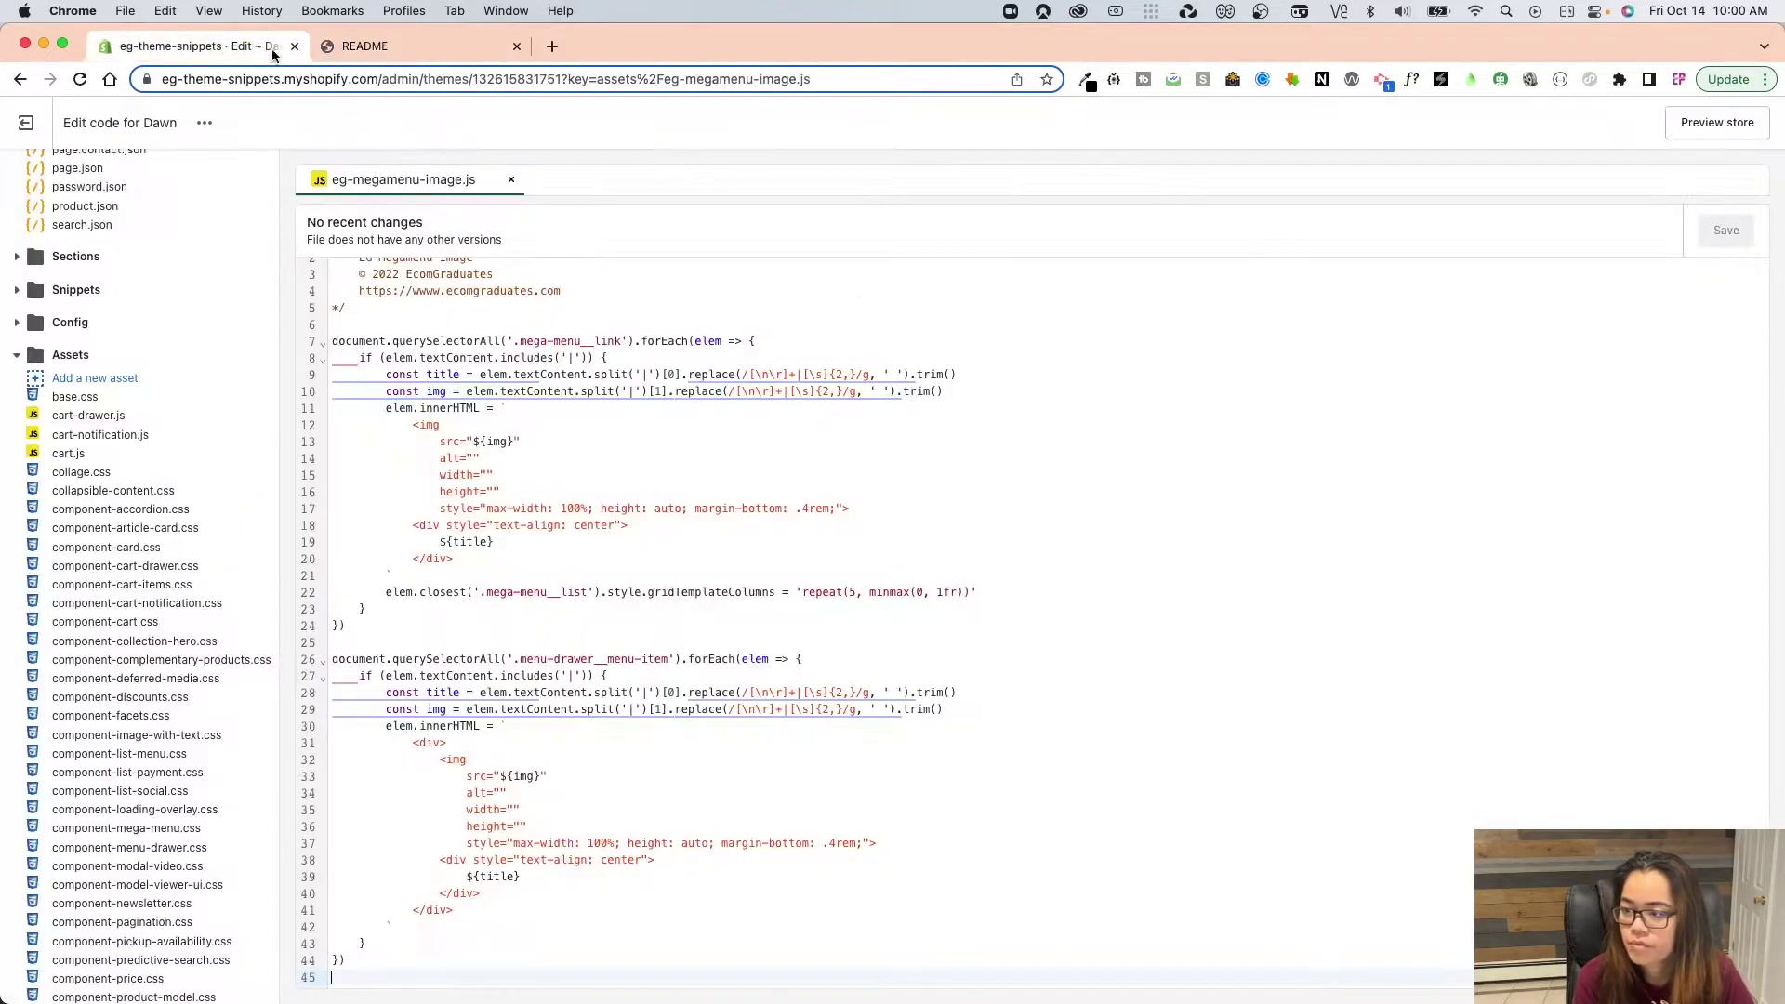
Paste the copied eg-megamenu-image.js script tag on a new line just above the closing body tag in layout/theme.liquid.
{"action": "scroll", "coordinate": [171, 371], "scroll_direction": "up", "scroll_amount": 10}
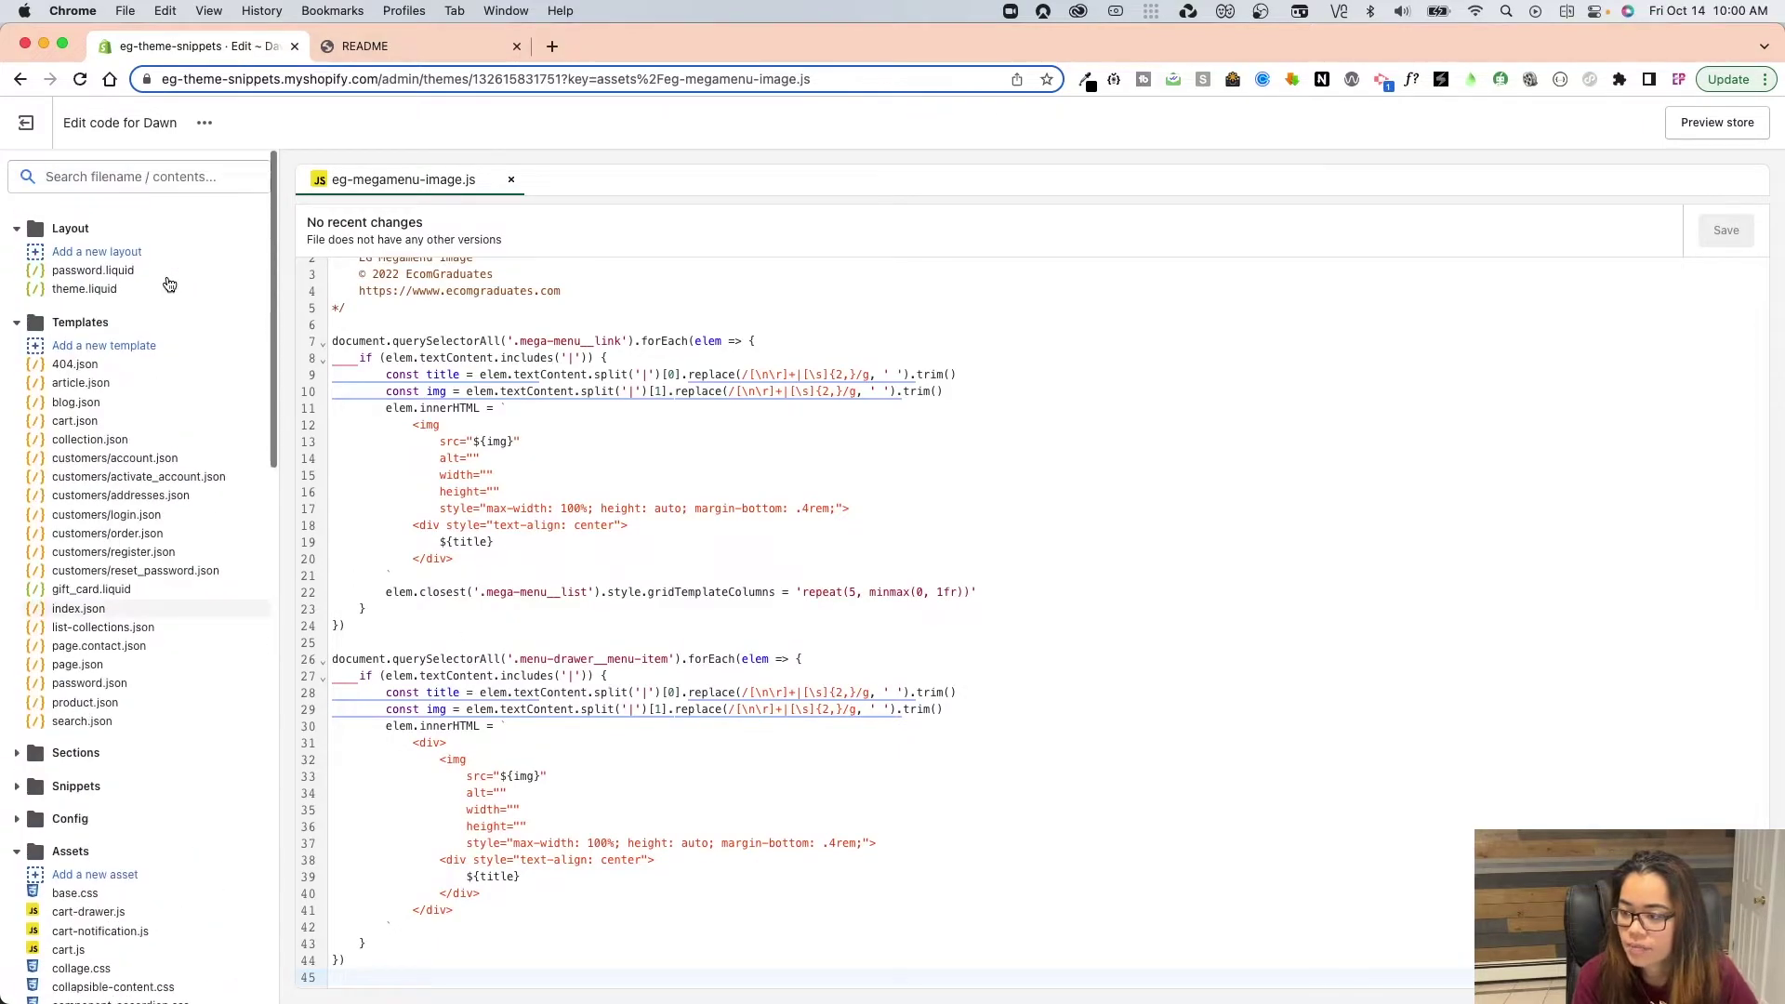
{"action": "left_click", "coordinate": [112, 288]}
{"action": "scroll", "coordinate": [578, 741], "scroll_direction": "down", "scroll_amount": 20}
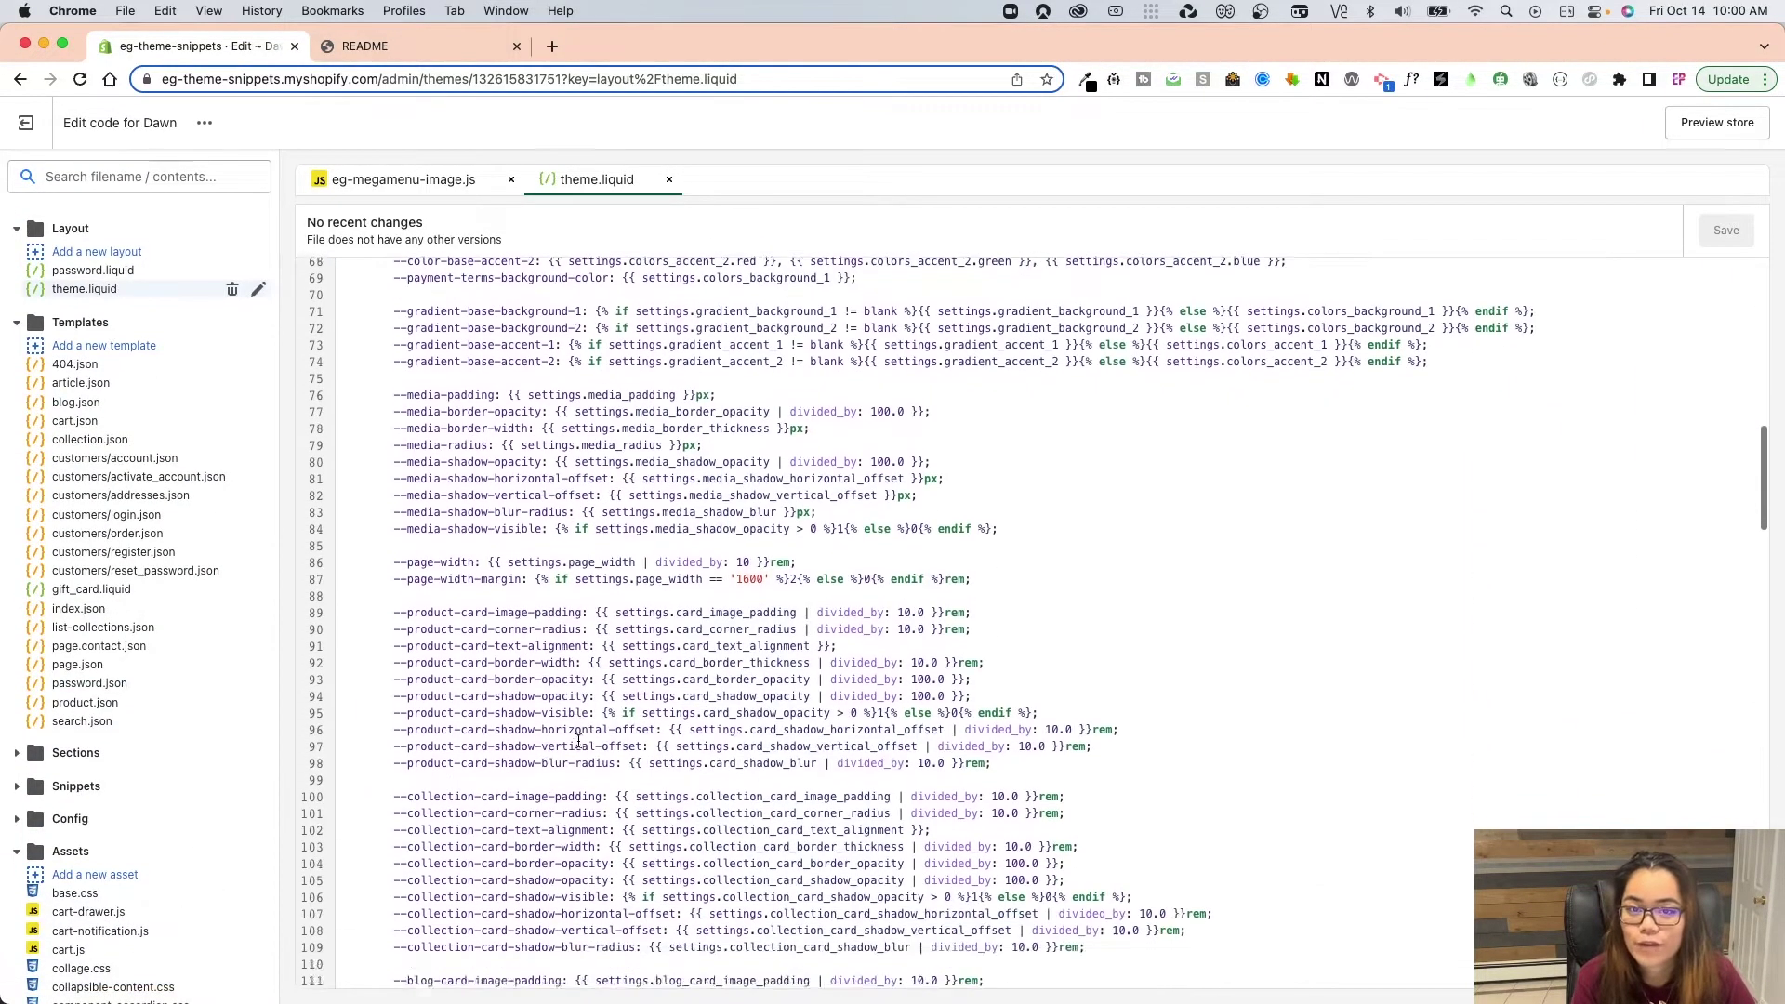
{"action": "scroll", "coordinate": [578, 740], "scroll_direction": "down", "scroll_amount": 20}
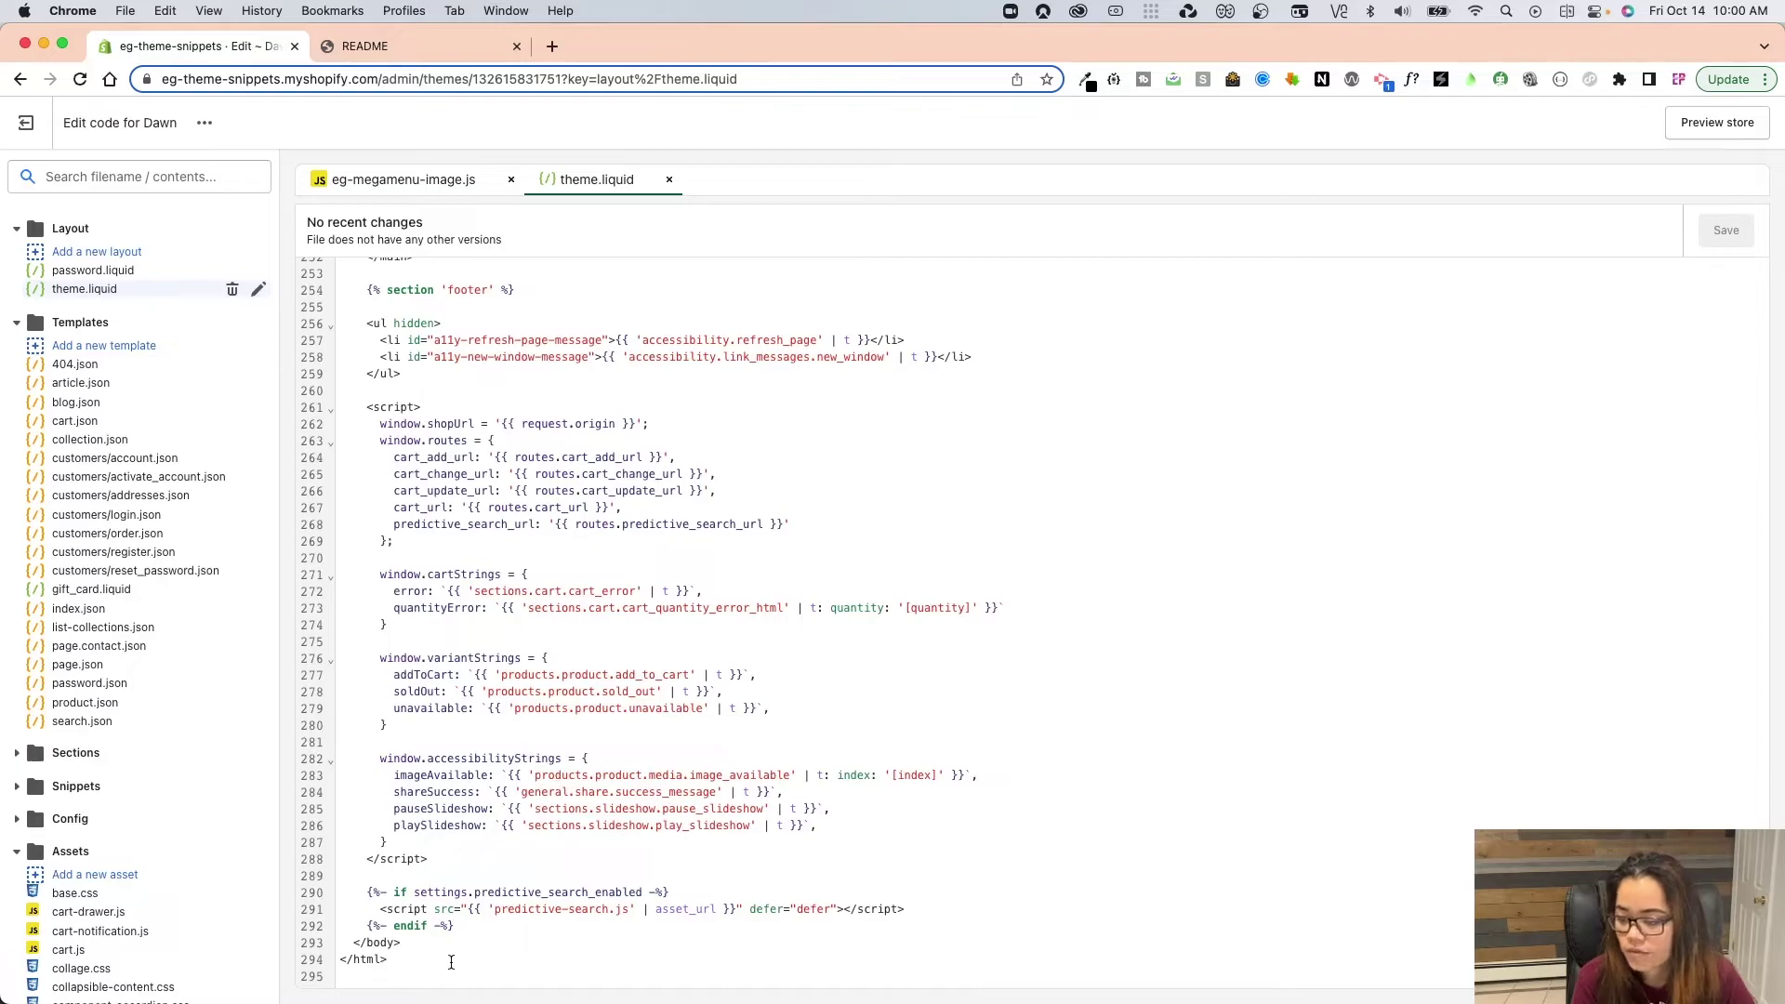
{"action": "left_click", "coordinate": [470, 926]}
{"action": "key", "text": "Return"}
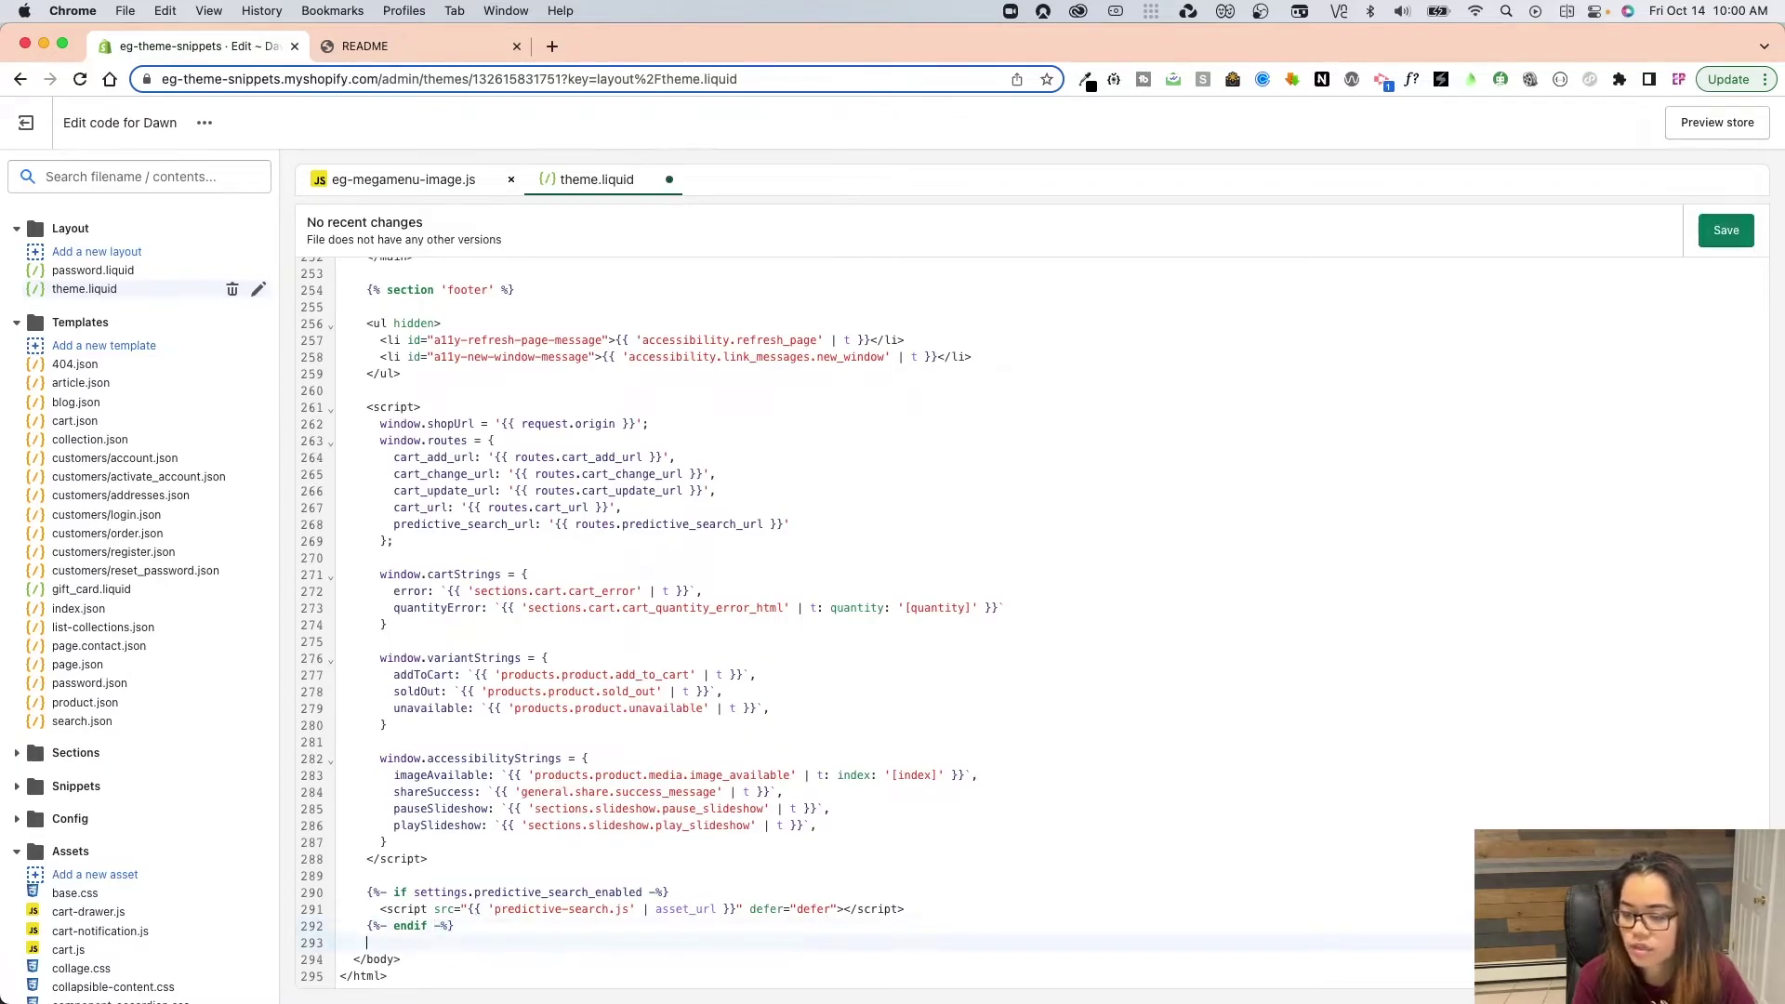
{"action": "key", "text": "super+v"}
Remove the stray spaces inside the pasted script tag's opening and closing brackets, and save theme.liquid.
{"action": "left_click", "coordinate": [386, 945]}
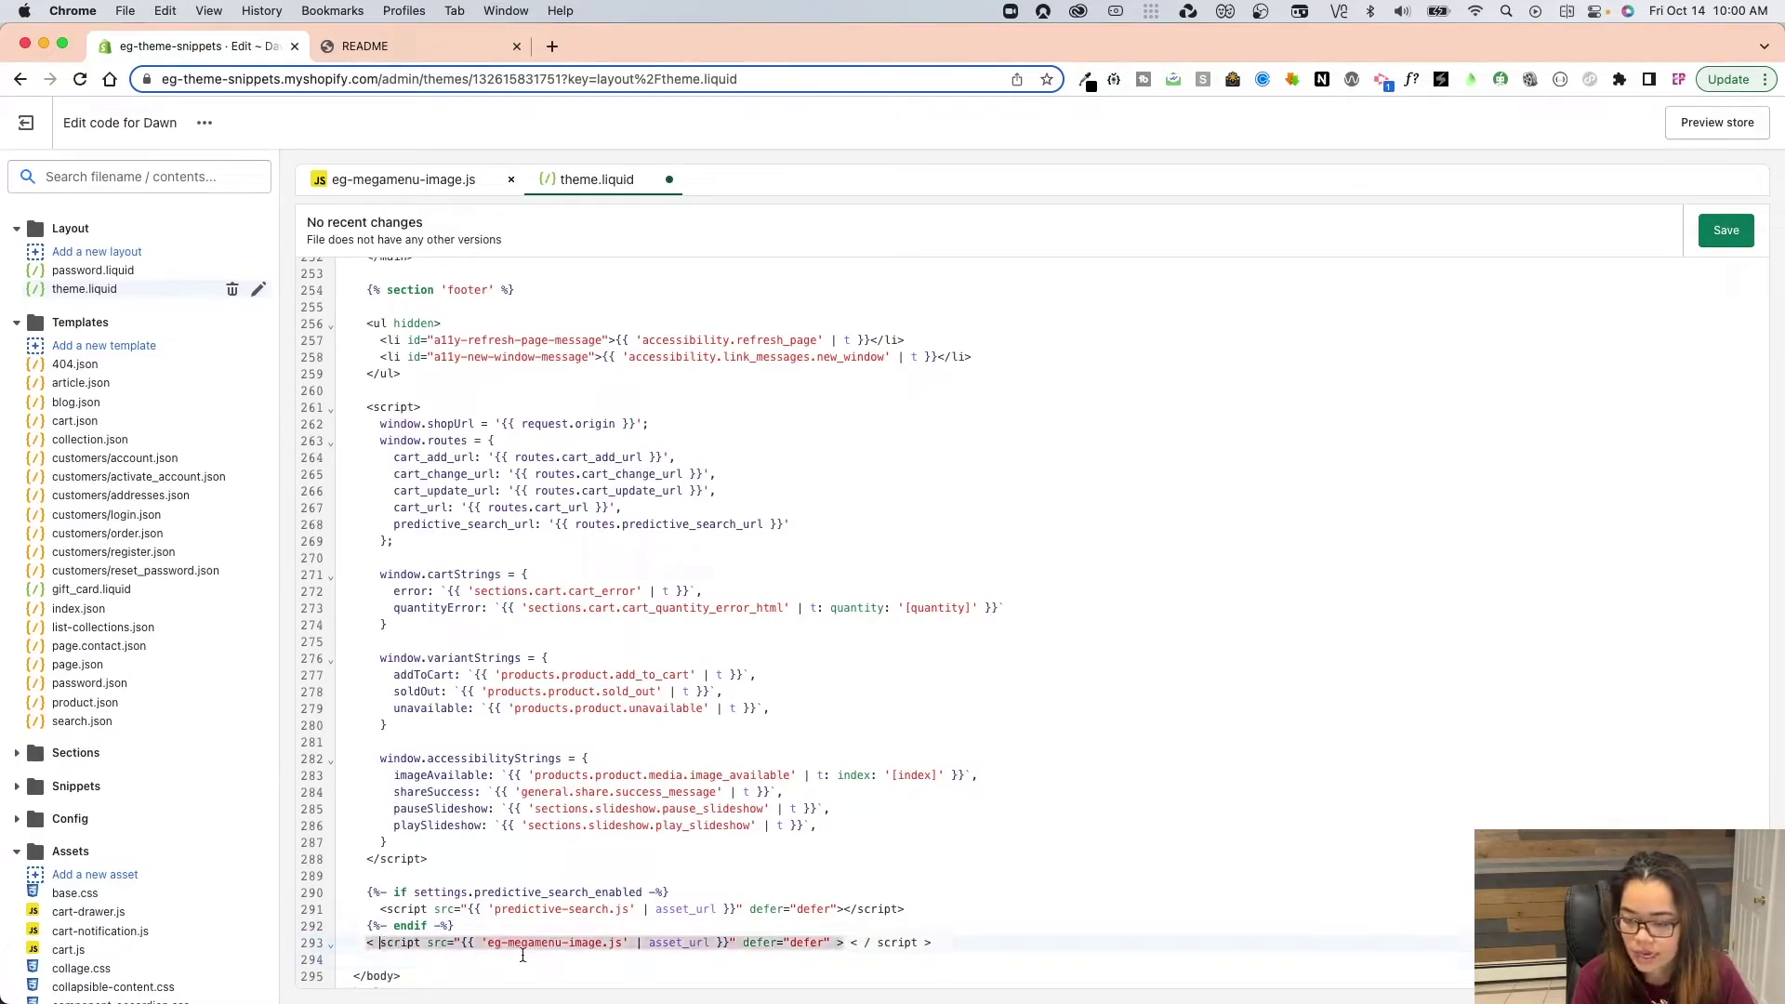
{"action": "key", "text": "BackSpace"}
{"action": "key", "text": "BackSpace"}
{"action": "left_click", "coordinate": [865, 944]}
{"action": "key", "text": "BackSpace"}
{"action": "left_click", "coordinate": [832, 944]}
{"action": "key", "text": "BackSpace"}
{"action": "left_click", "coordinate": [669, 906]}
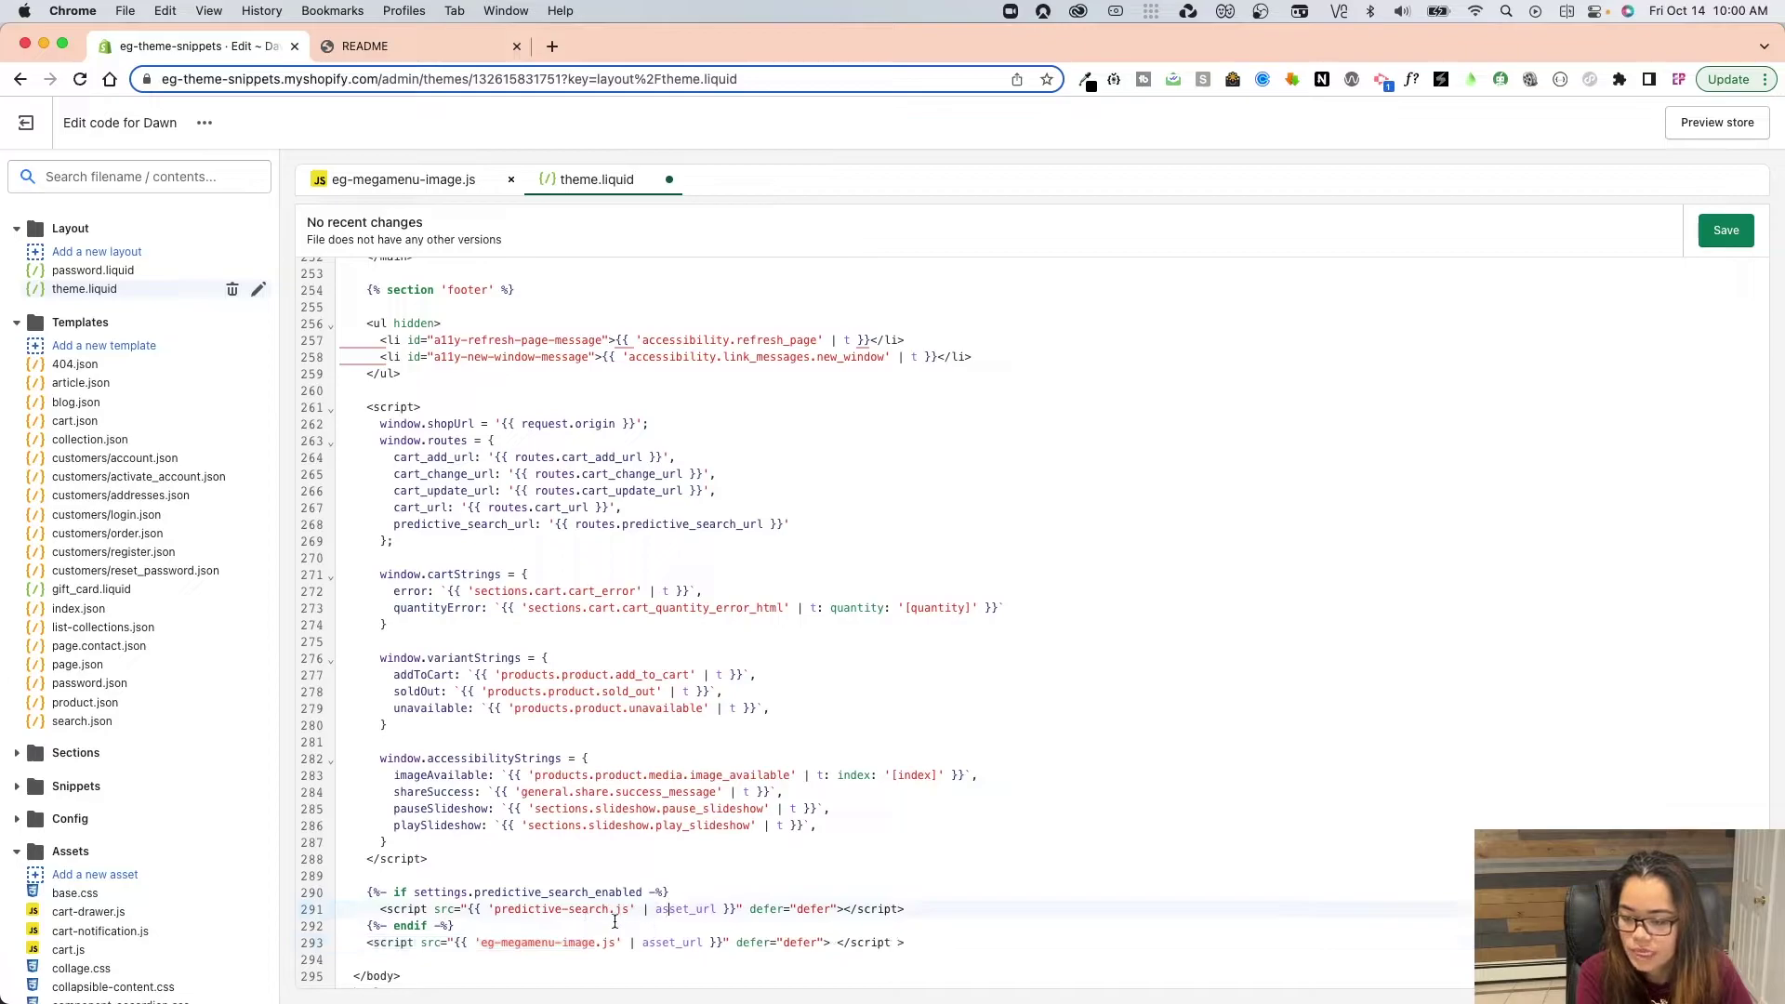
{"action": "key", "text": "super+s"}
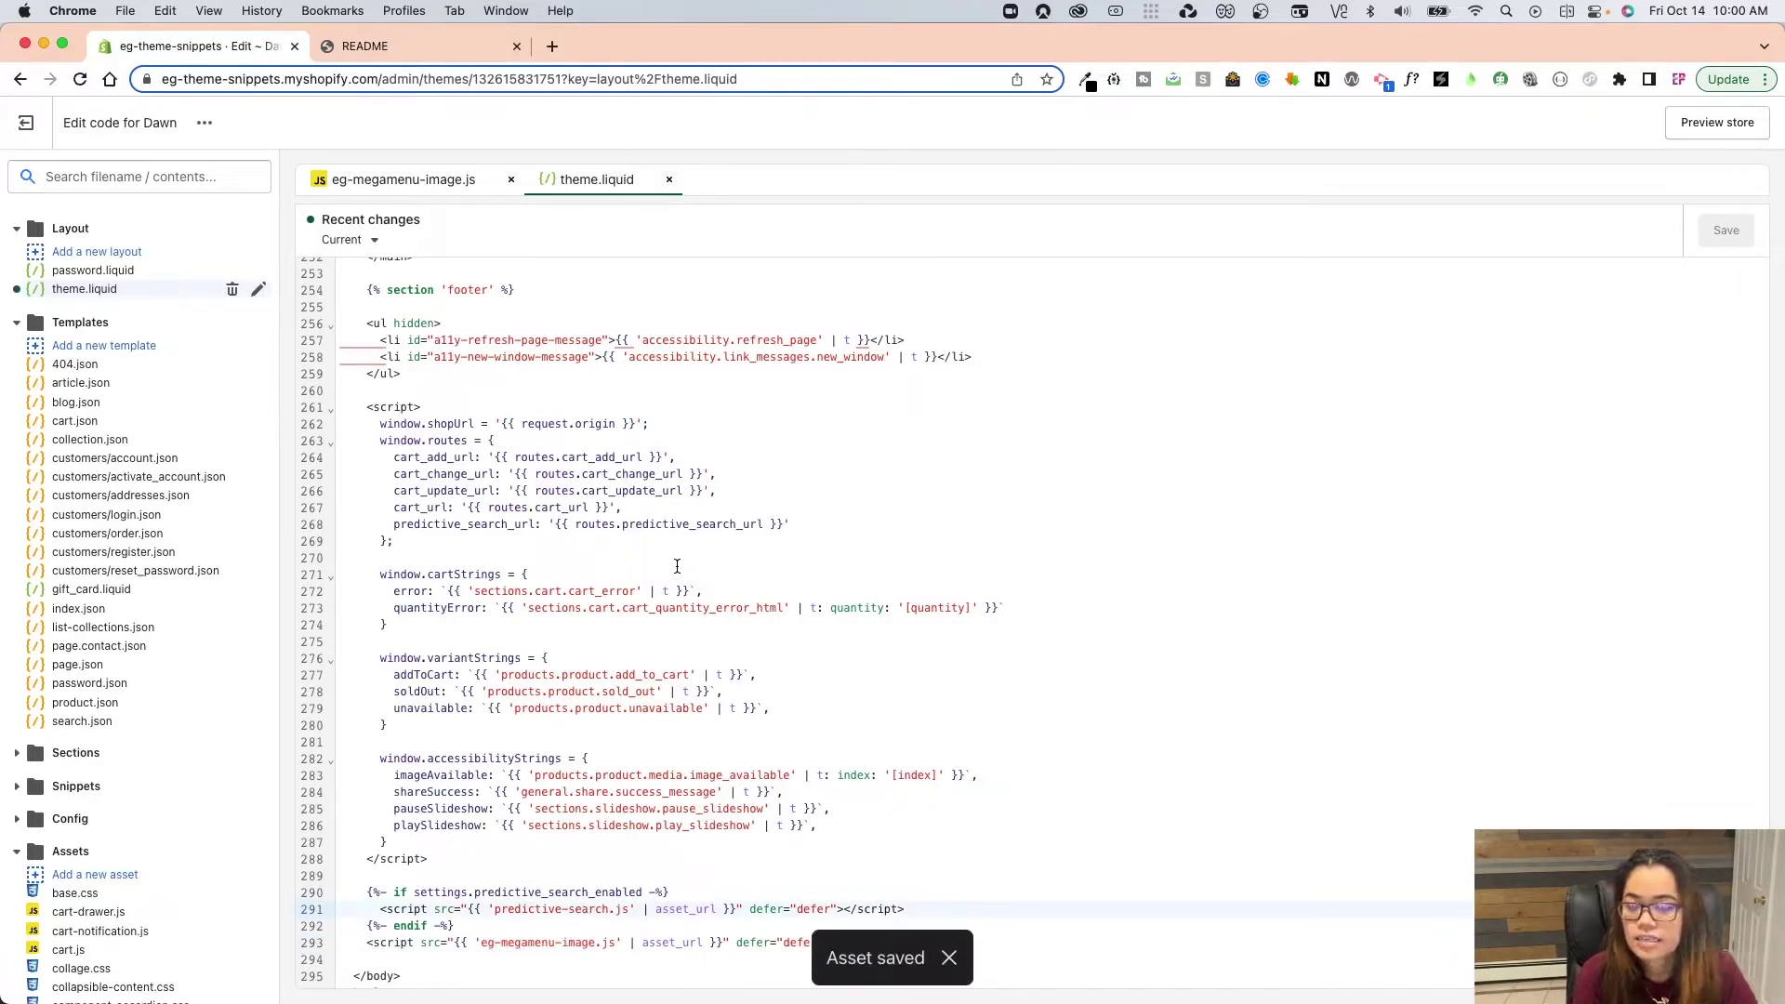
In the Dawn theme customizer, set the Header section's desktop menu type to Mega menu and save.
{"action": "left_click", "coordinate": [205, 123]}
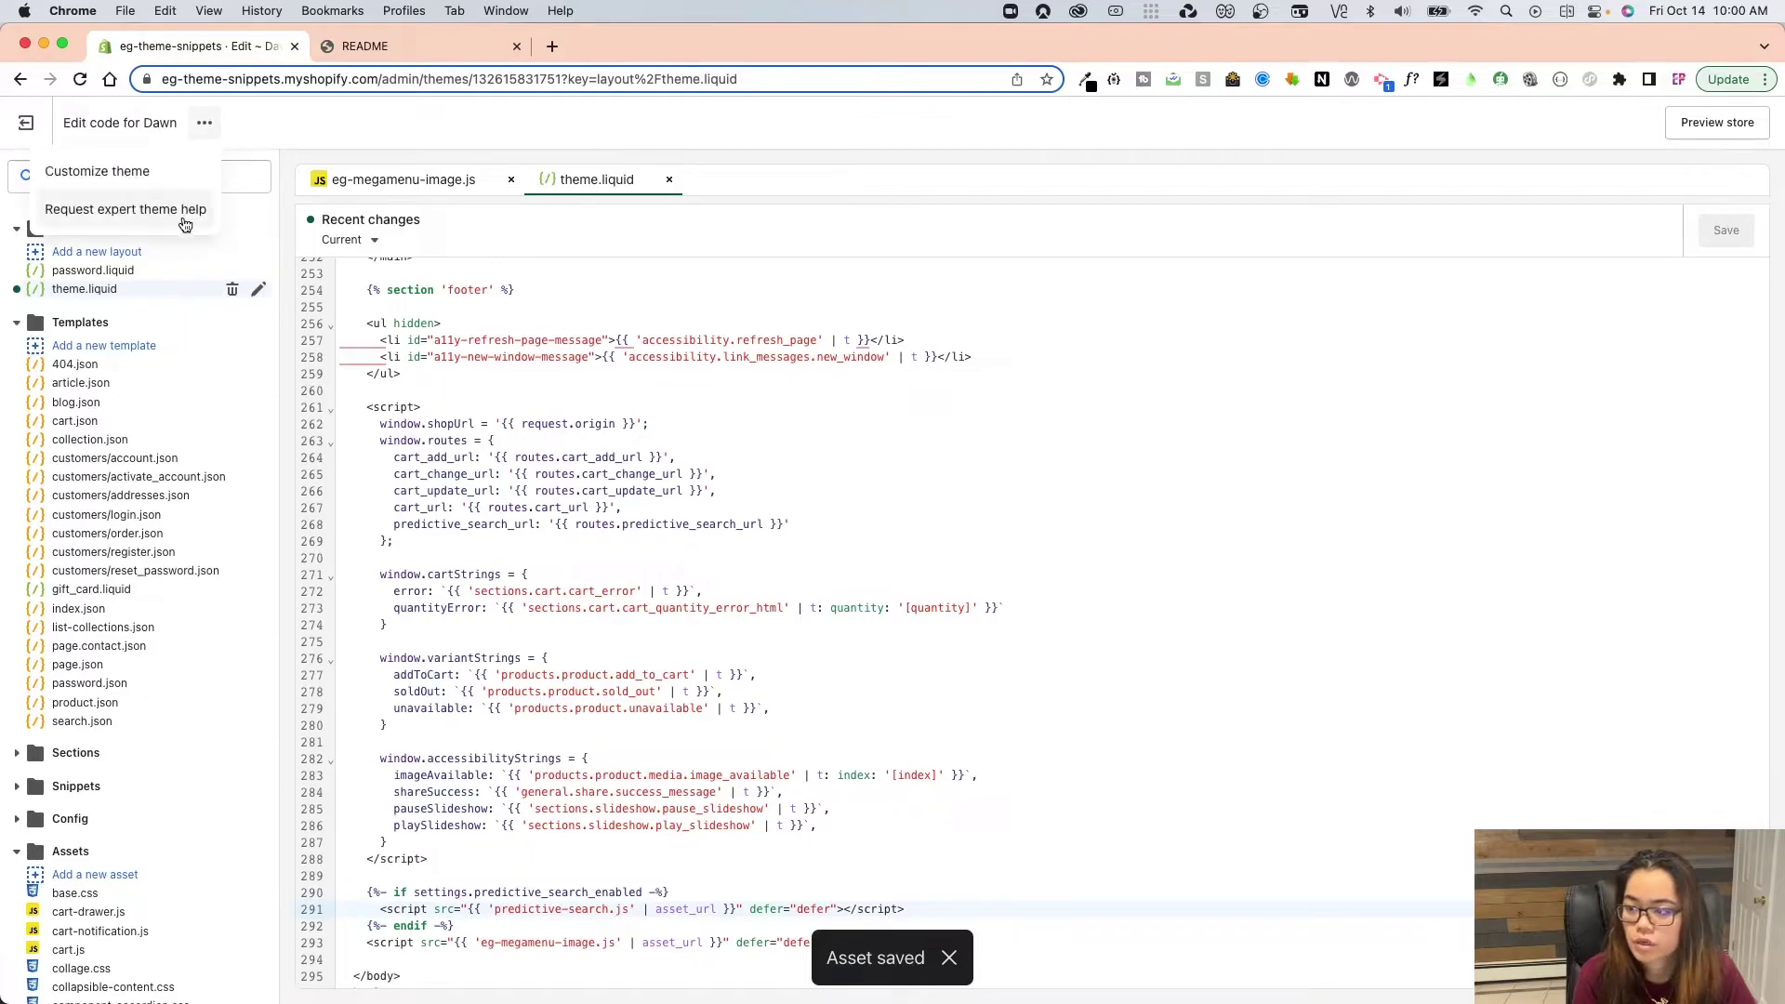
{"action": "left_click", "coordinate": [185, 185]}
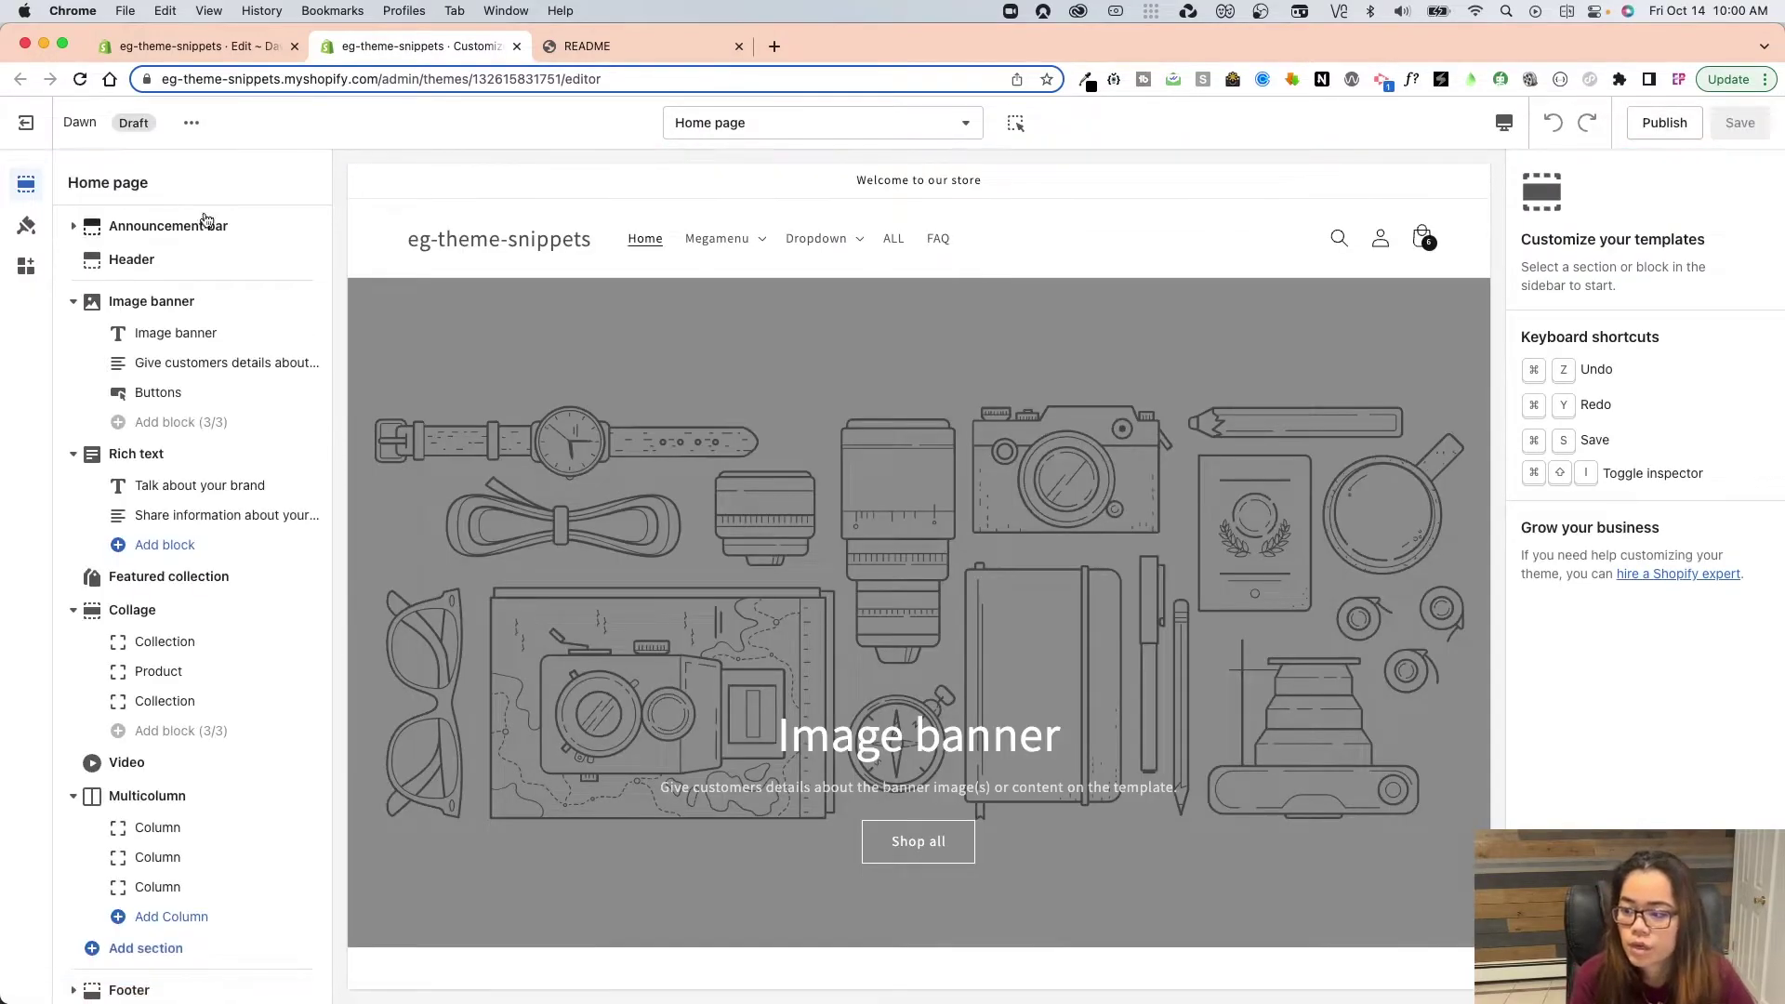
{"action": "left_click", "coordinate": [186, 263]}
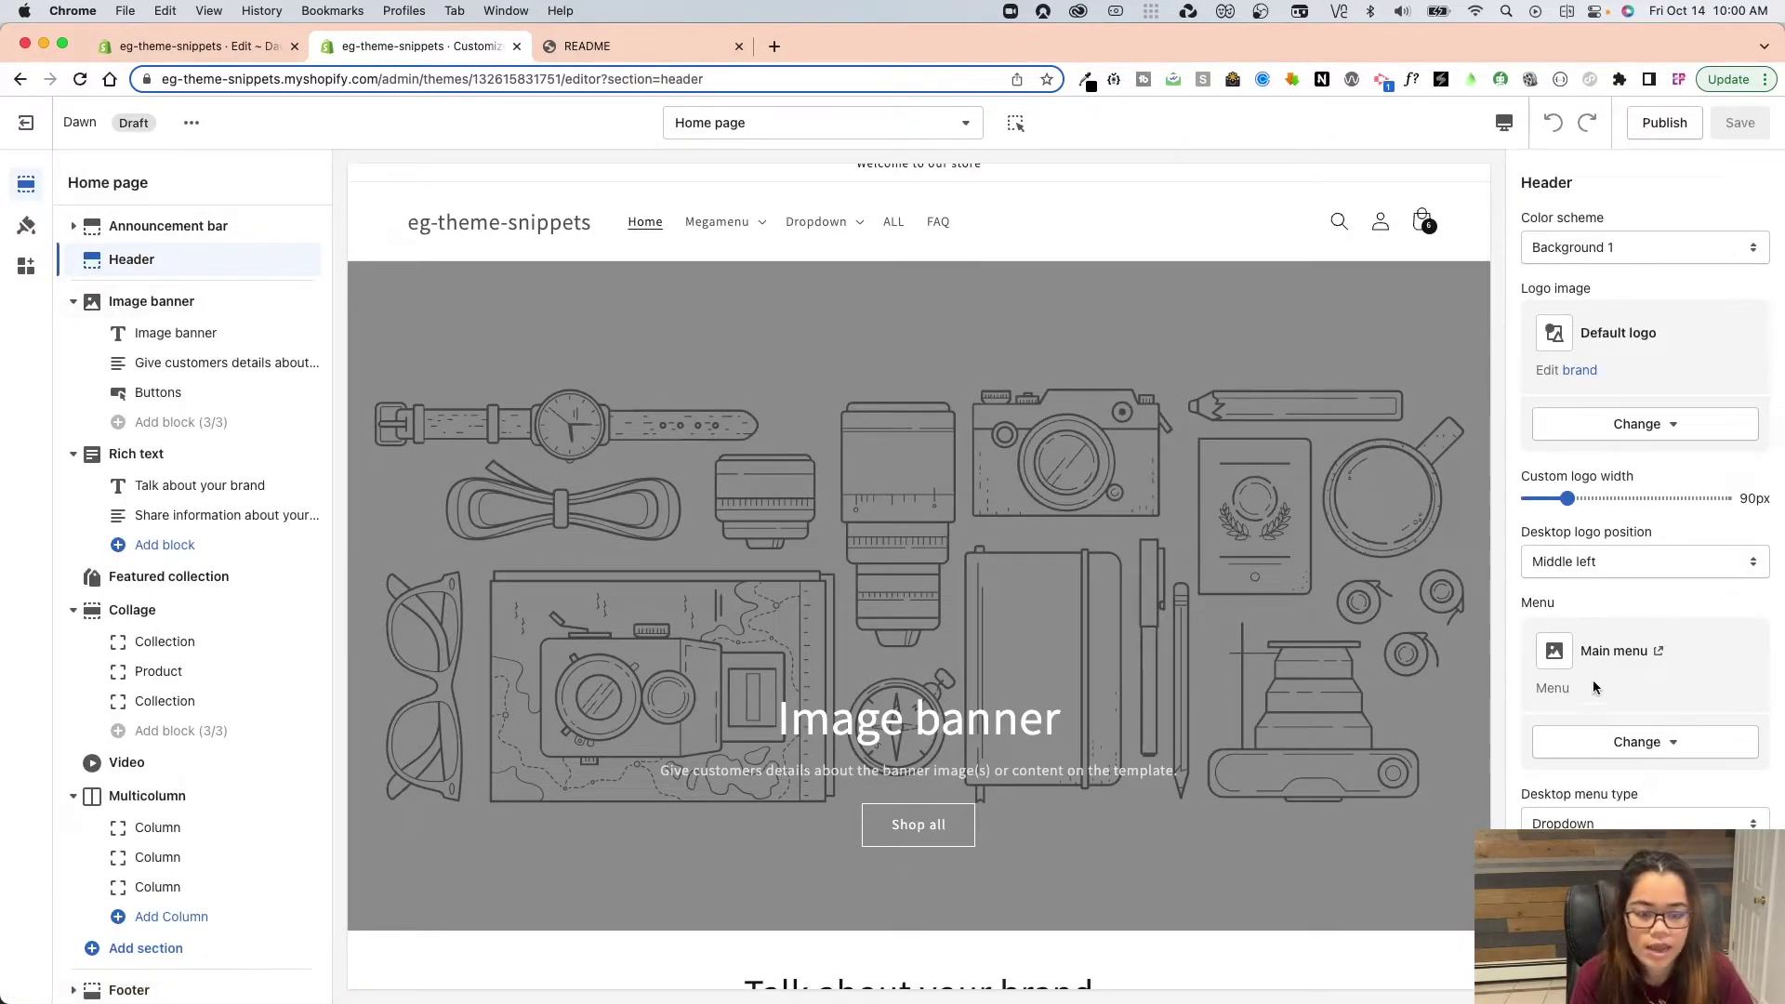
{"action": "scroll", "coordinate": [1637, 765], "scroll_direction": "down", "scroll_amount": 1}
{"action": "scroll", "coordinate": [1581, 595], "scroll_direction": "down", "scroll_amount": 4}
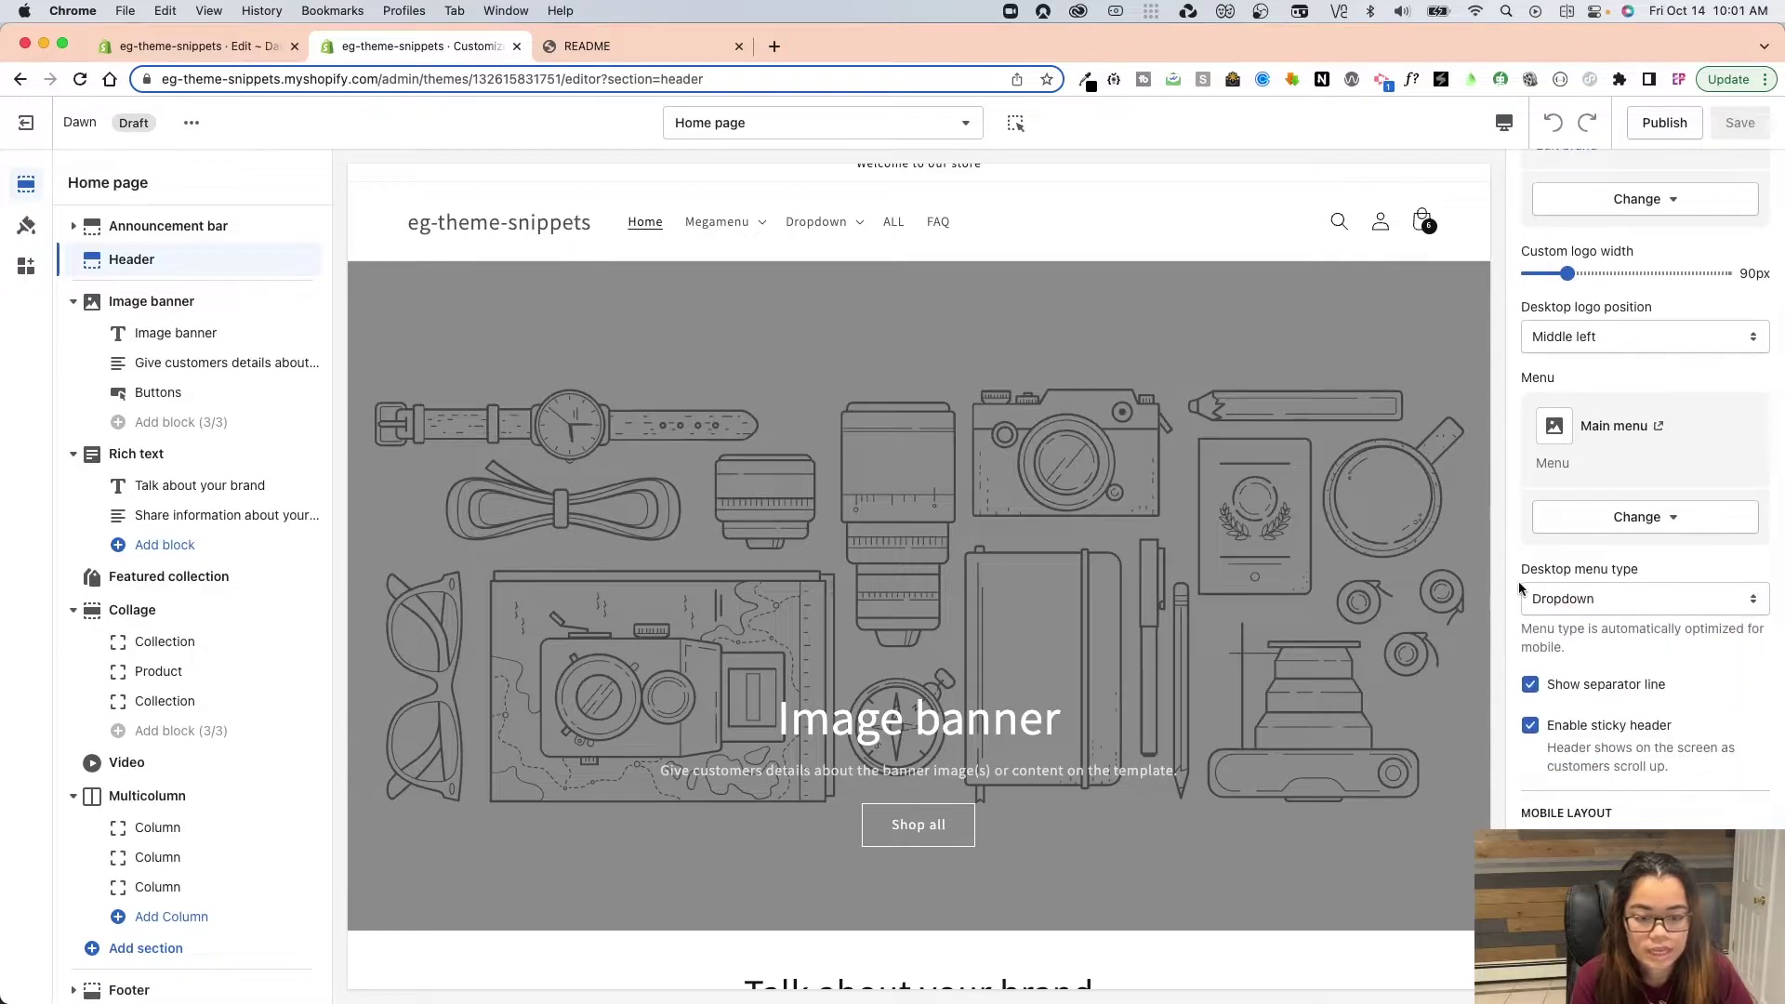
{"action": "left_click", "coordinate": [1601, 599]}
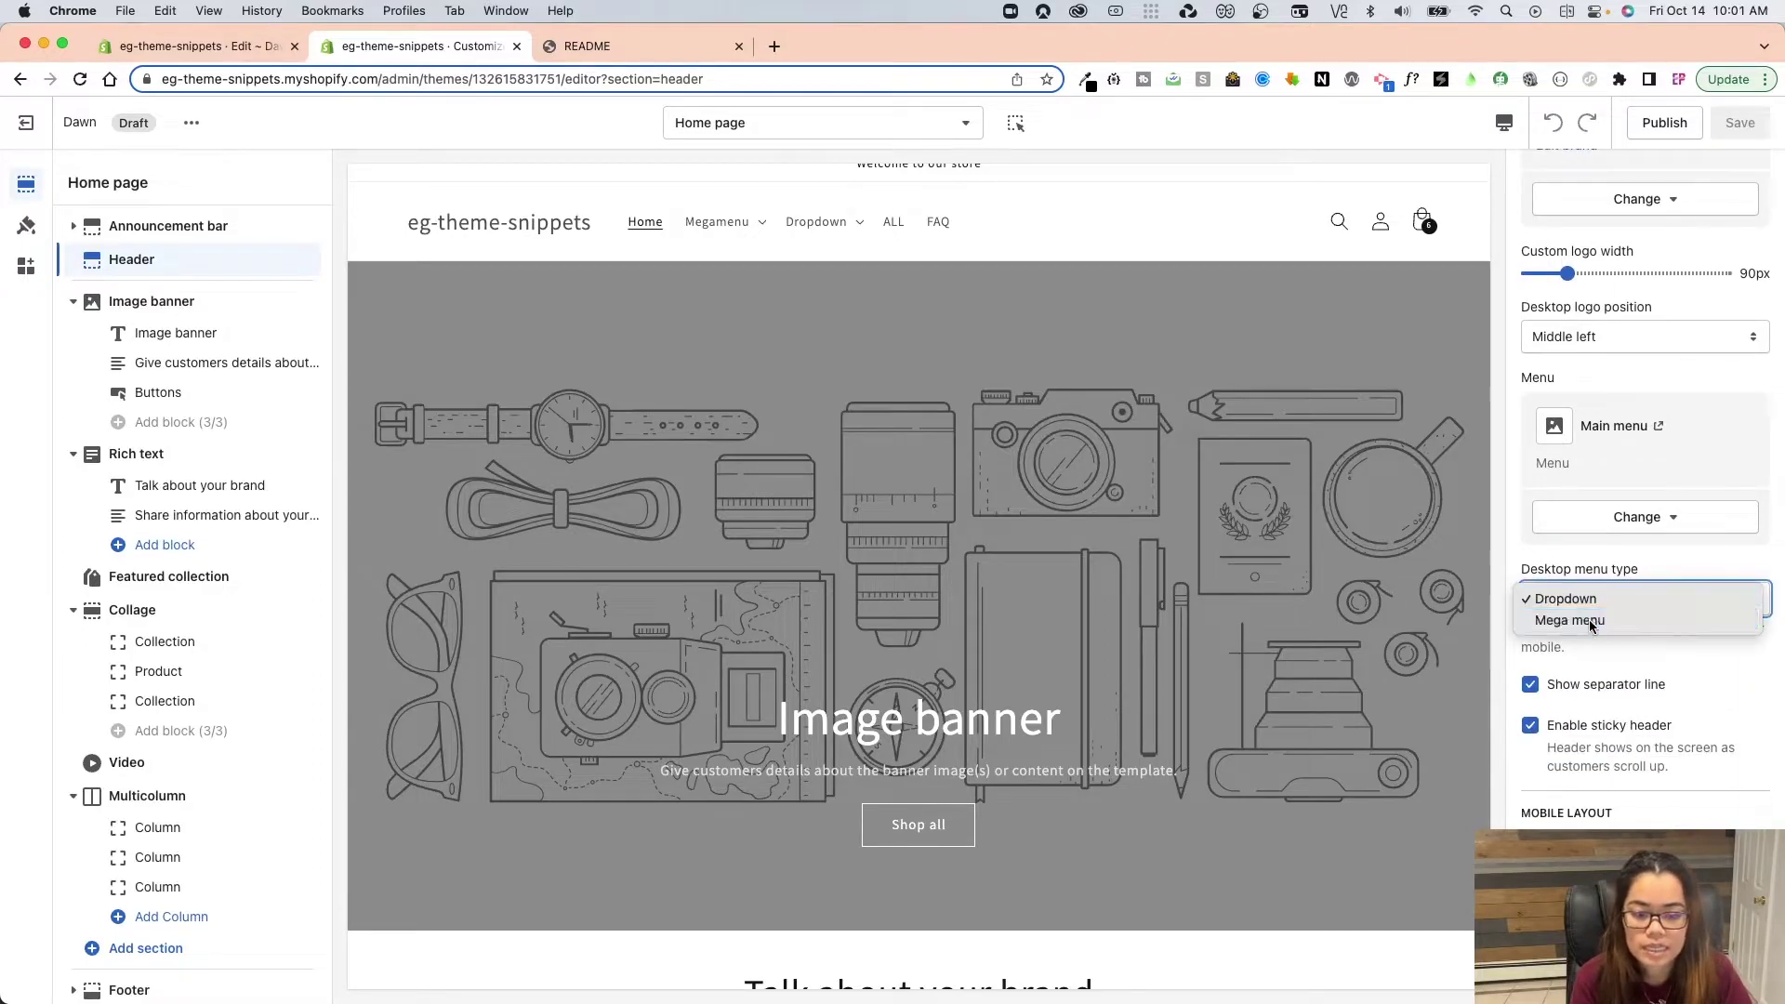
{"action": "left_click", "coordinate": [1590, 619]}
{"action": "left_click", "coordinate": [1743, 125]}
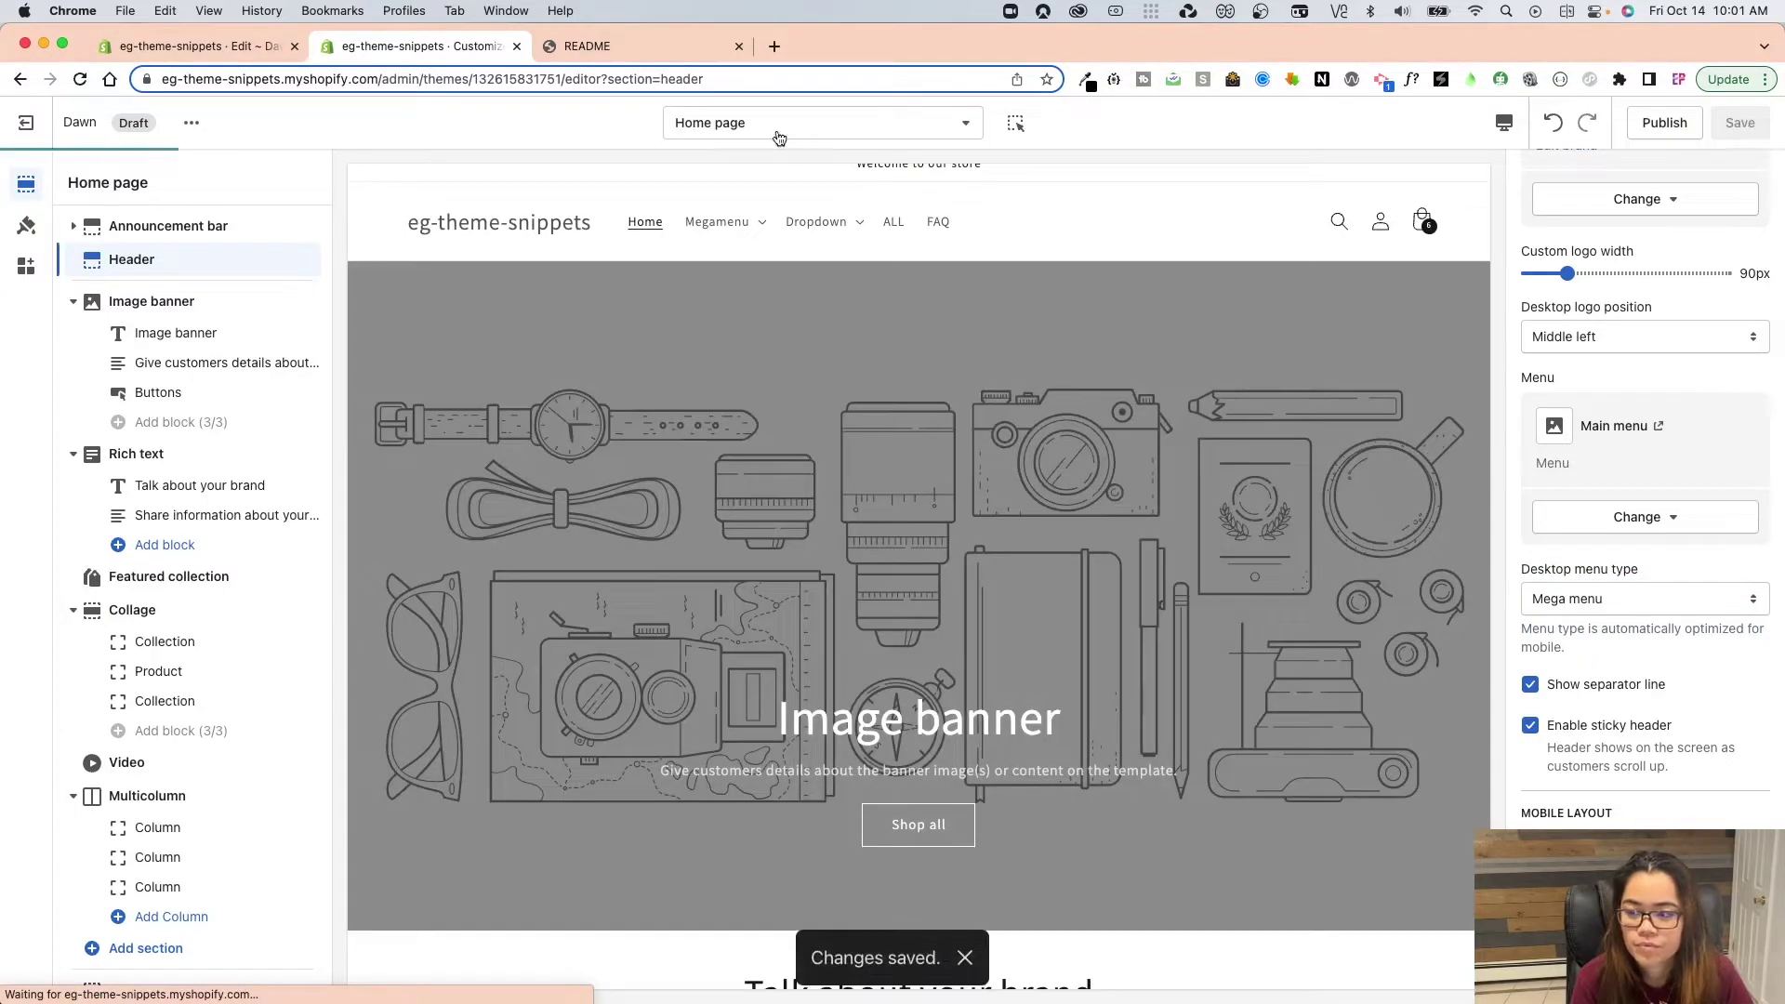
Check how the Megamenu and its image are displayed in the customizer's home page preview.
{"action": "left_click", "coordinate": [743, 230]}
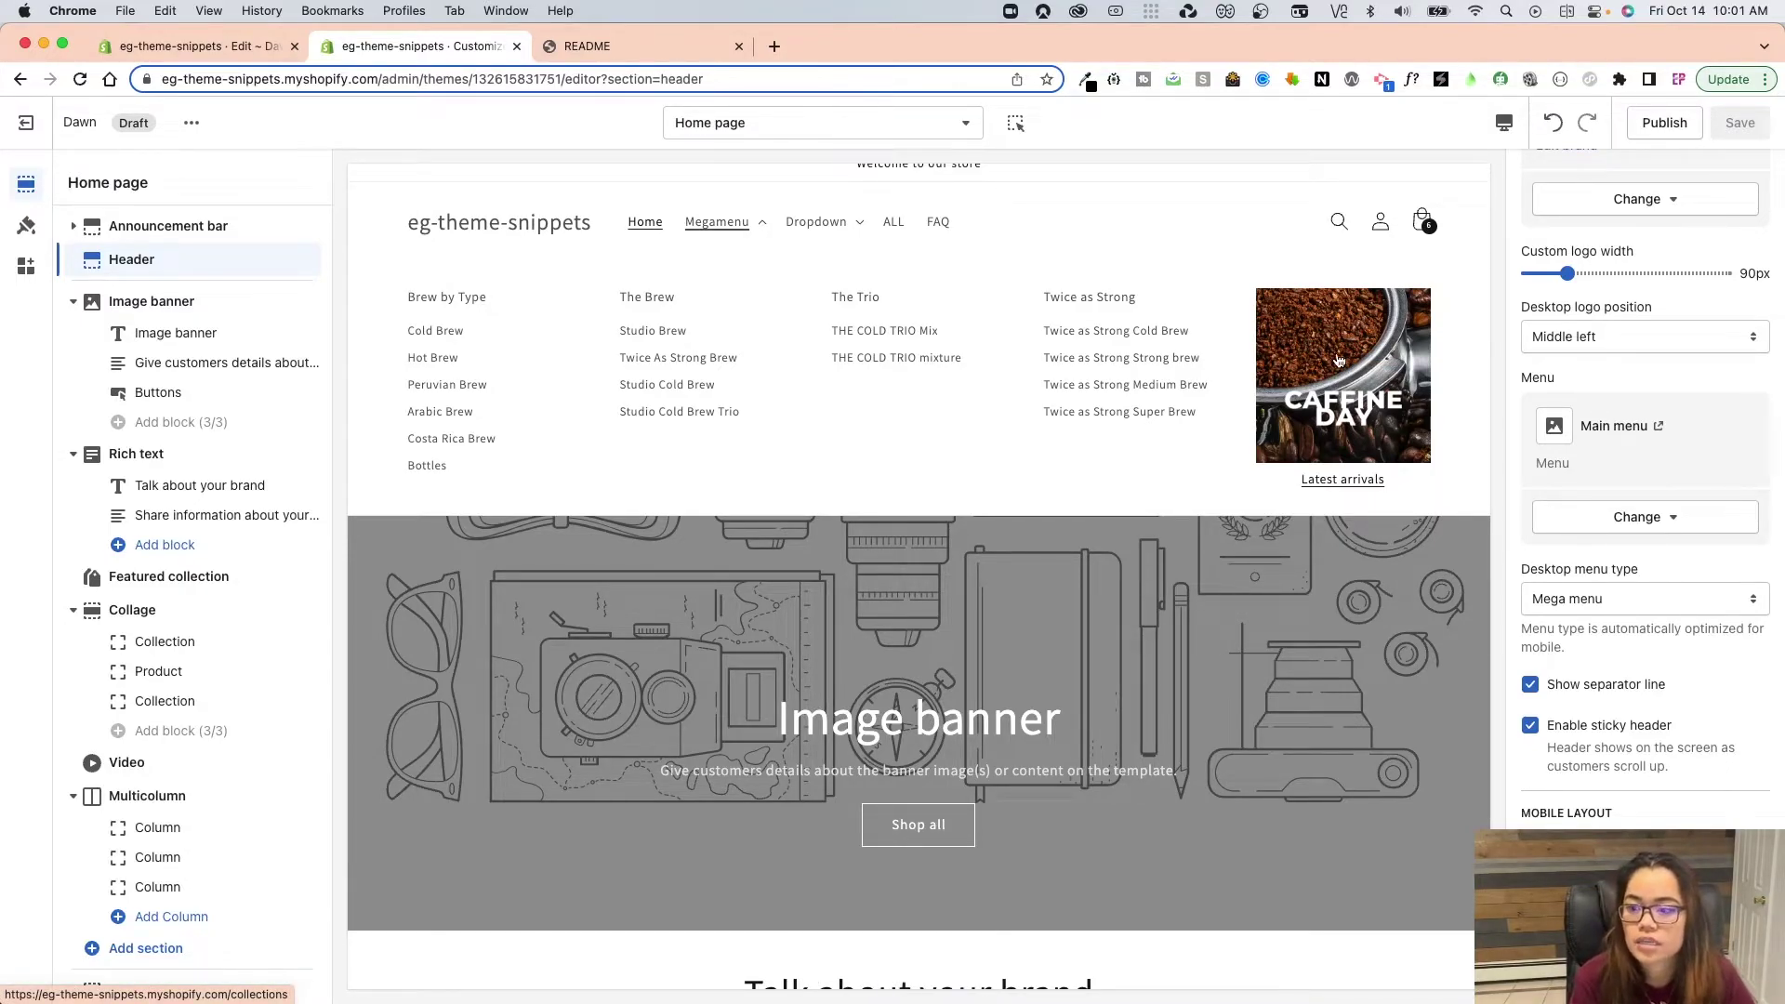
{"action": "left_click", "coordinate": [531, 156]}
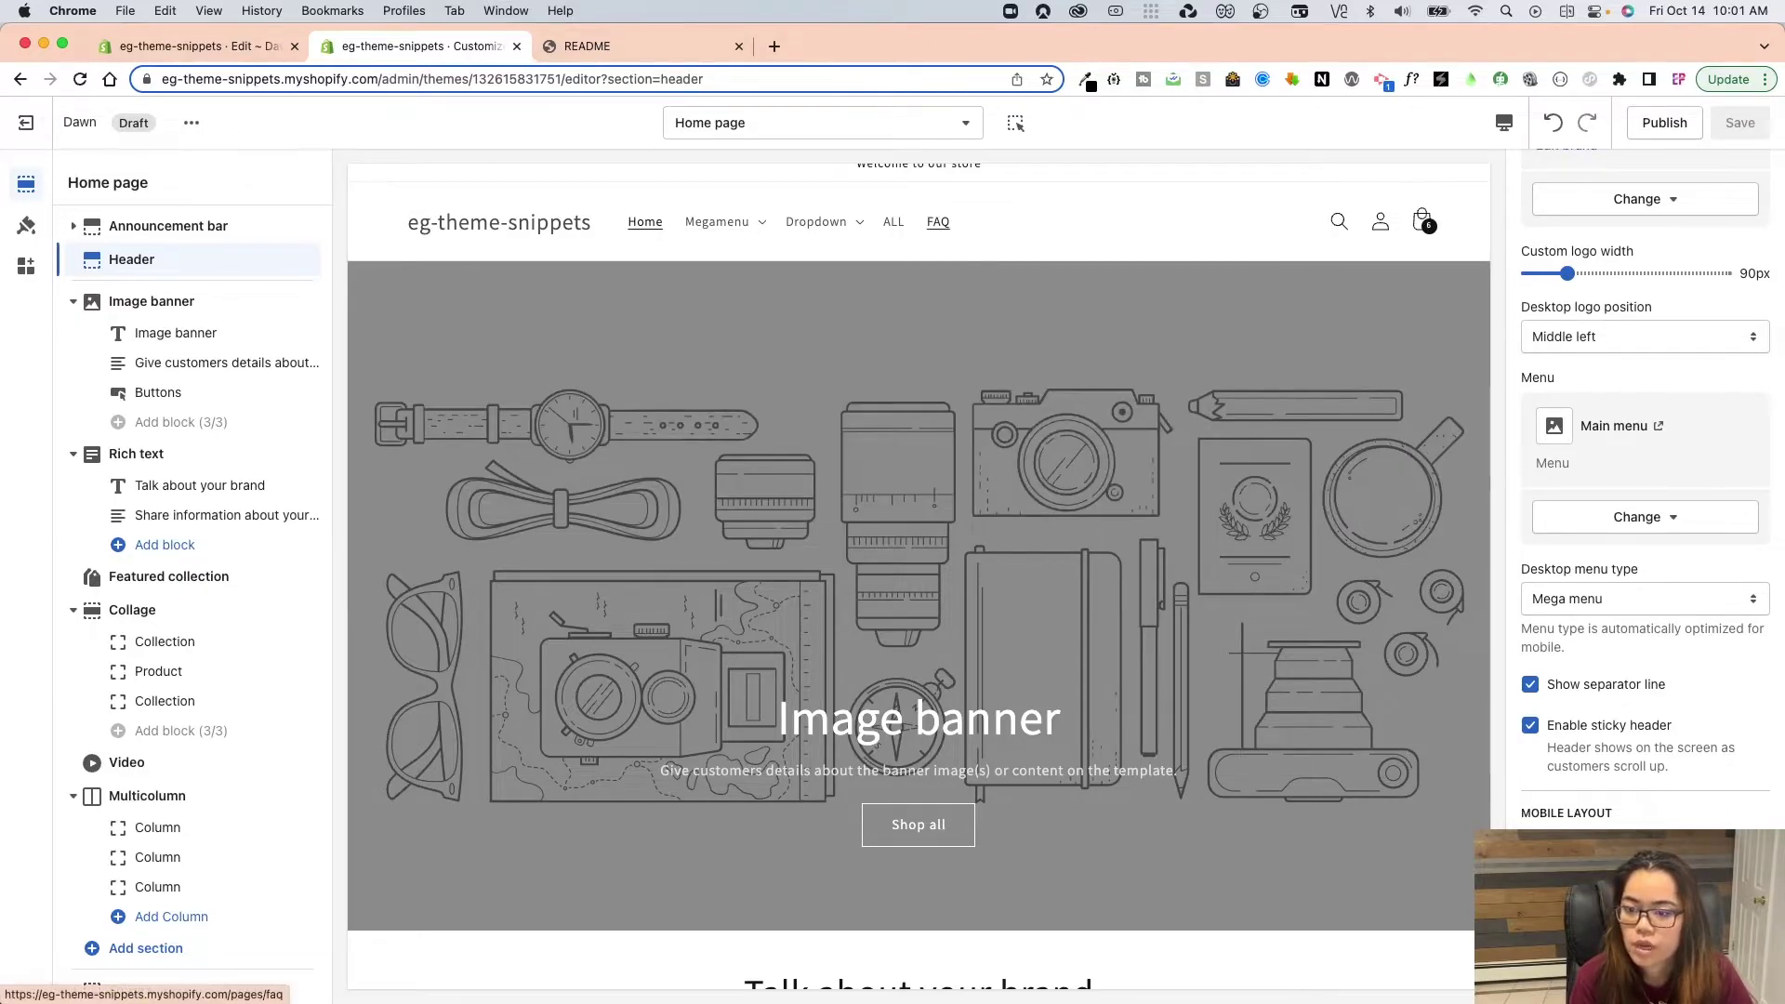
{"action": "left_click", "coordinate": [717, 221]}
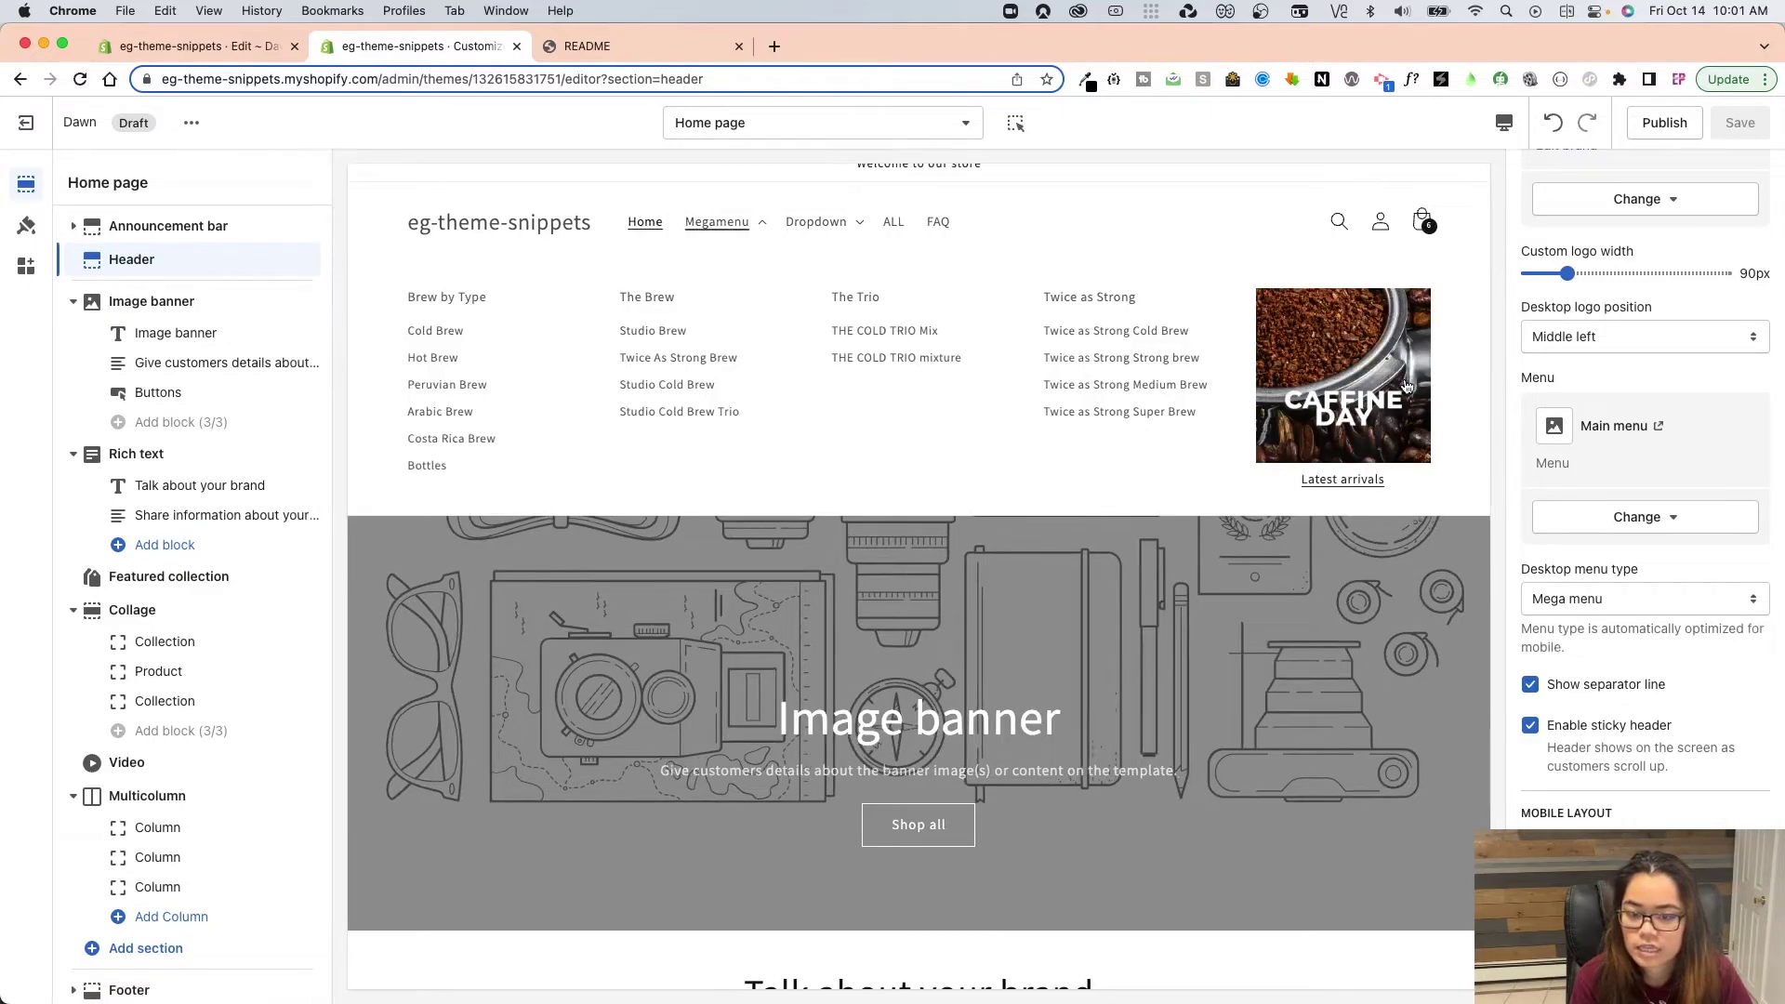
Leave the customizer, open Main menu in the store navigation, and examine the Megamenu's nested items, including Brew by Type.
{"action": "left_click", "coordinate": [26, 123]}
{"action": "left_click", "coordinate": [121, 590]}
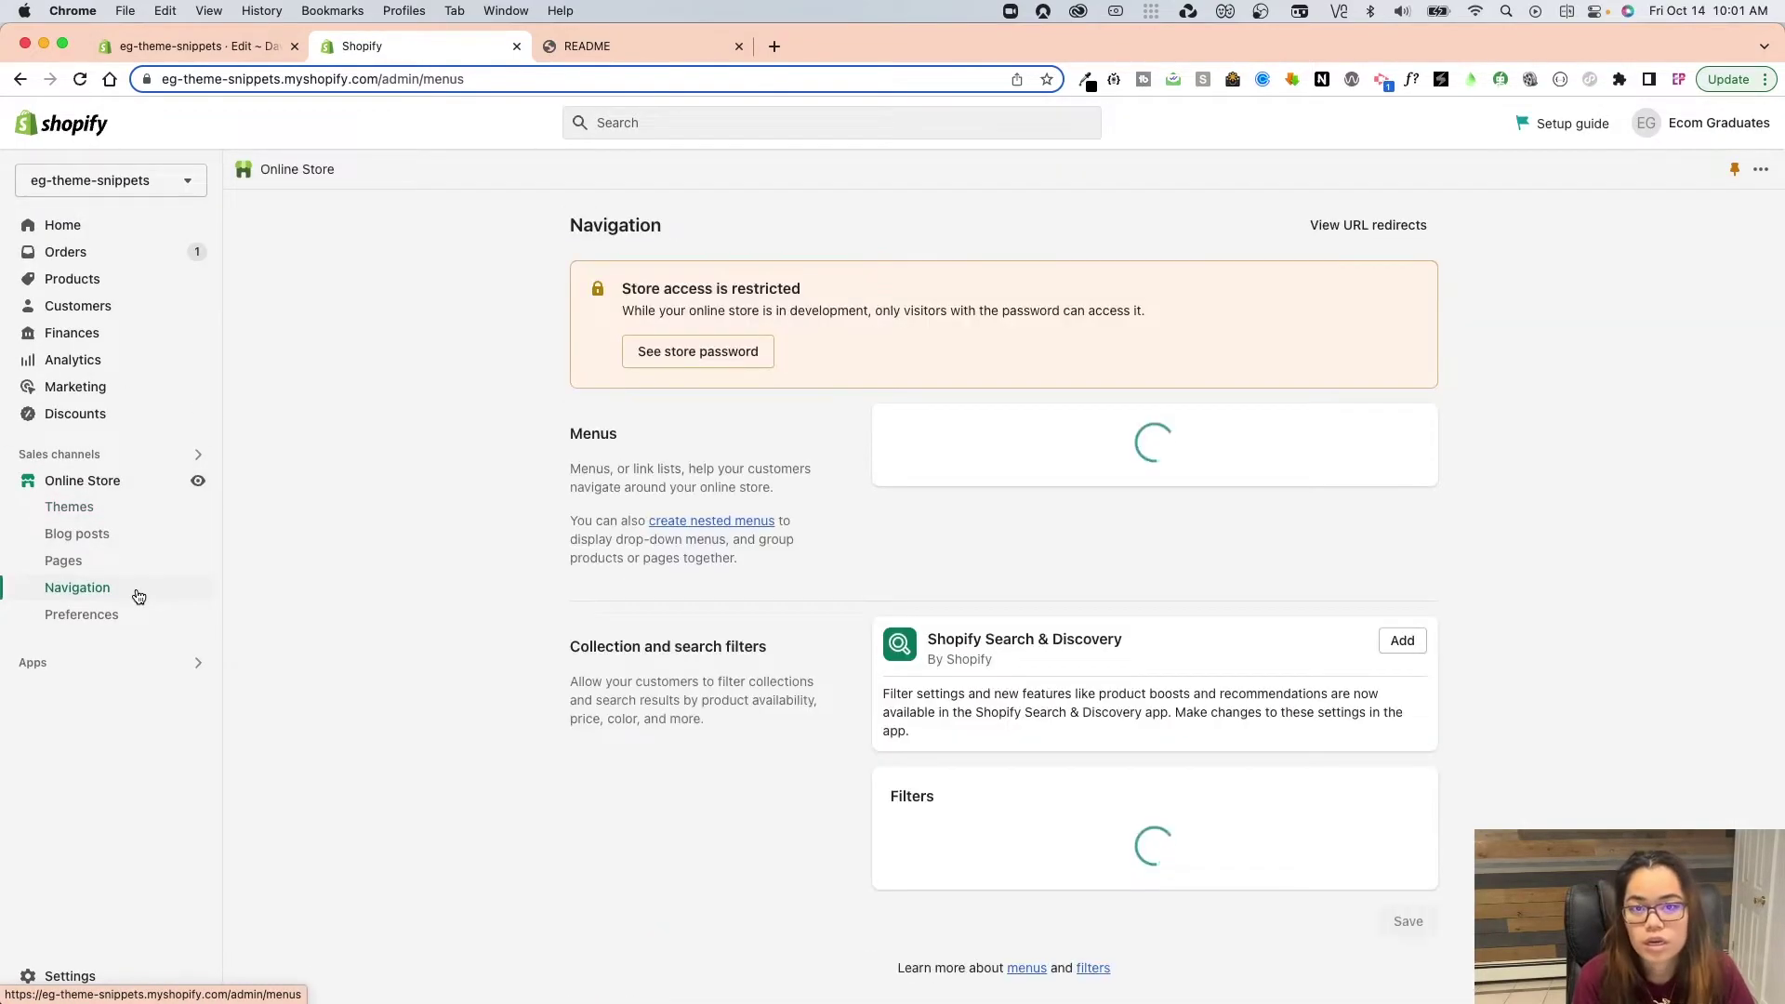
{"action": "left_click", "coordinate": [898, 569]}
{"action": "scroll", "coordinate": [897, 575], "scroll_direction": "down", "scroll_amount": 2}
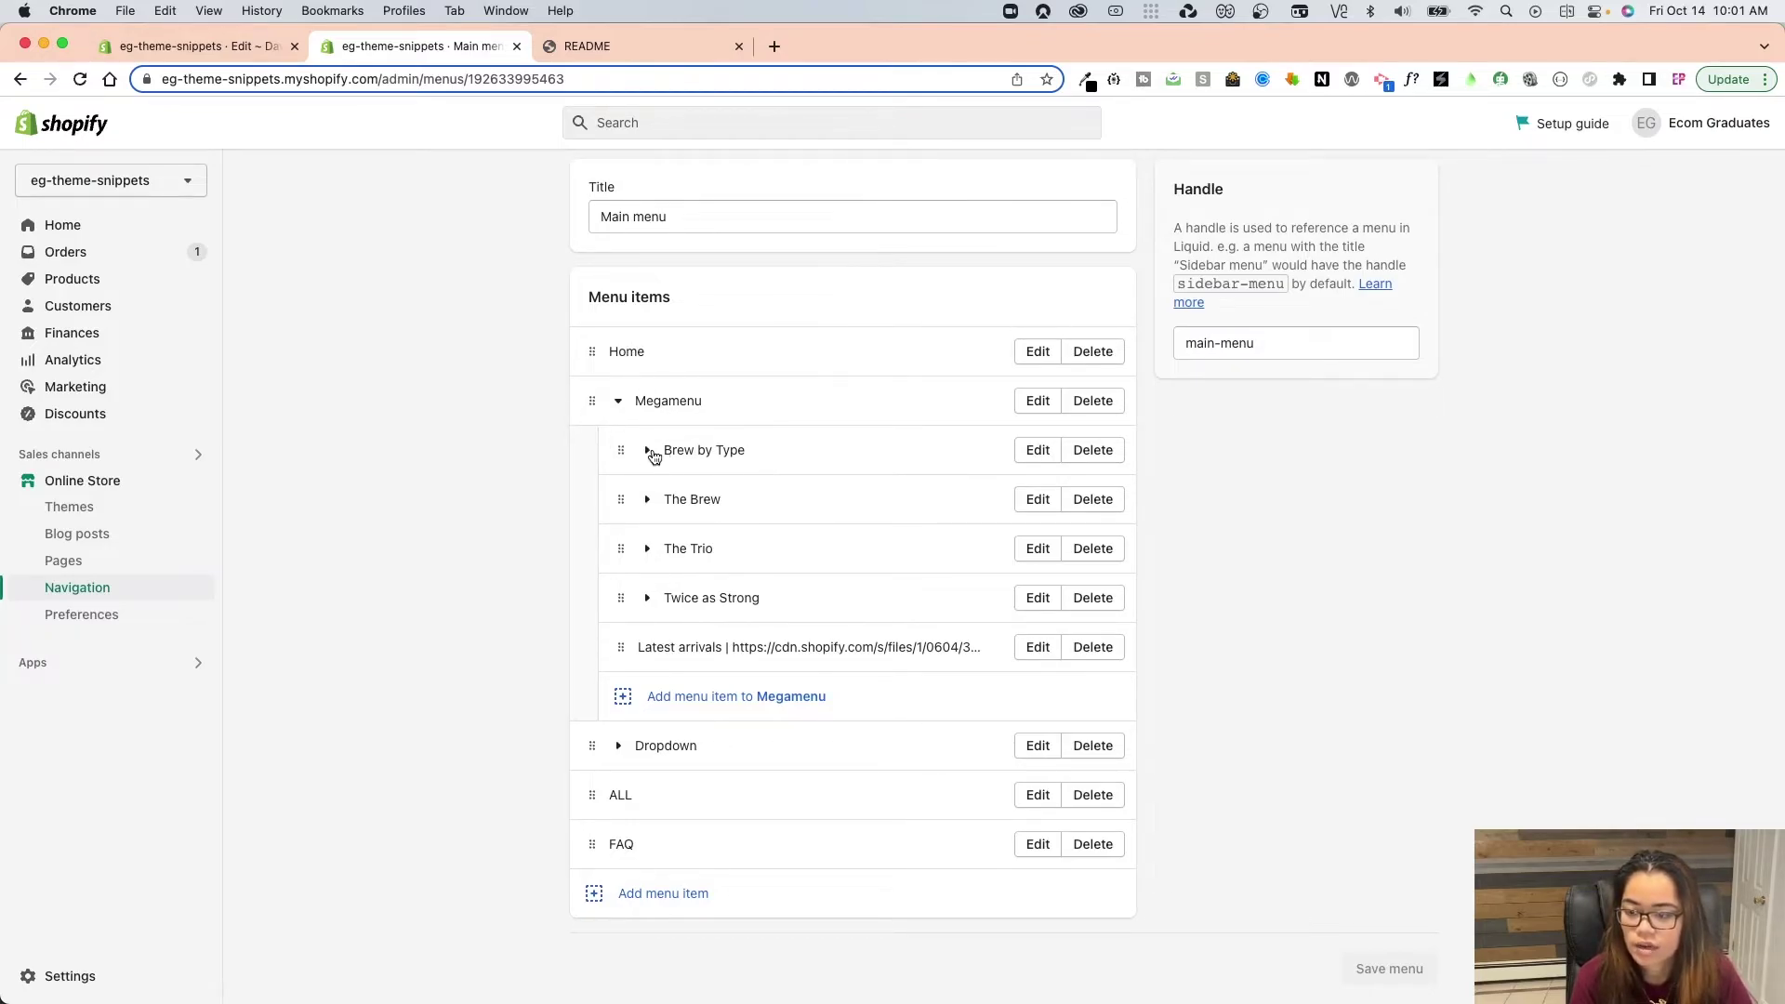
{"action": "left_click", "coordinate": [650, 453]}
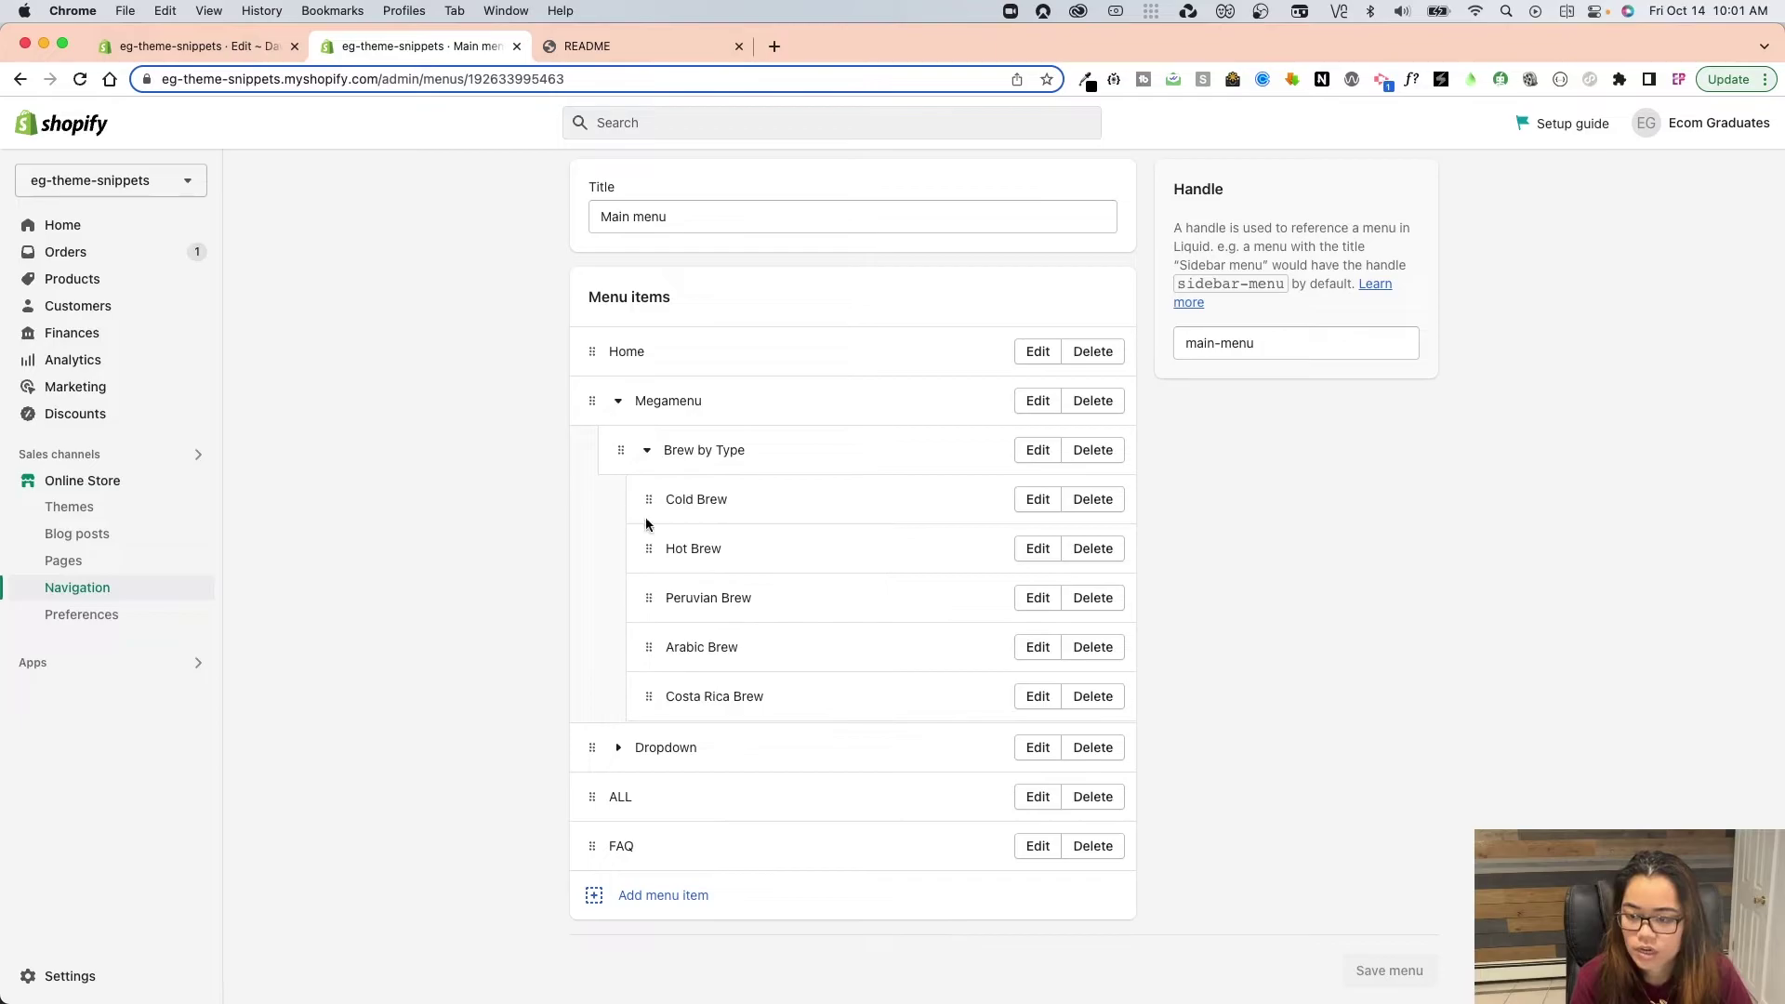
{"action": "left_click", "coordinate": [648, 451]}
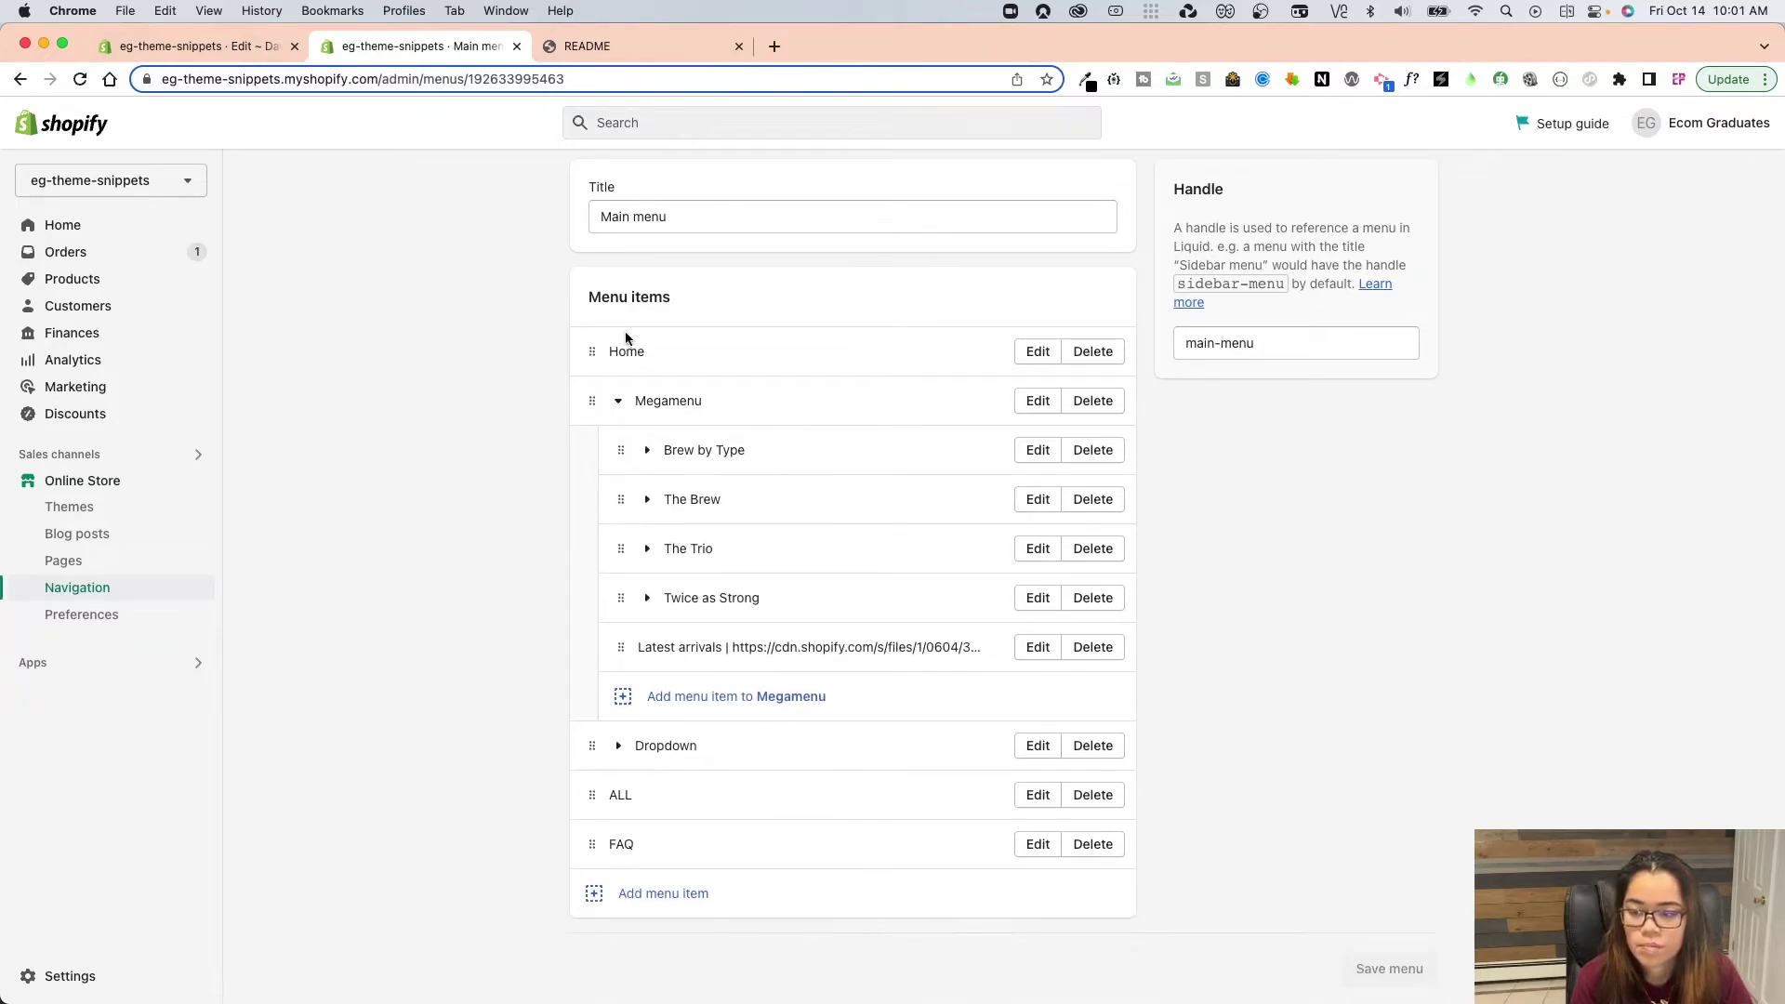
{"action": "left_click", "coordinate": [648, 452]}
{"action": "left_click", "coordinate": [648, 451]}
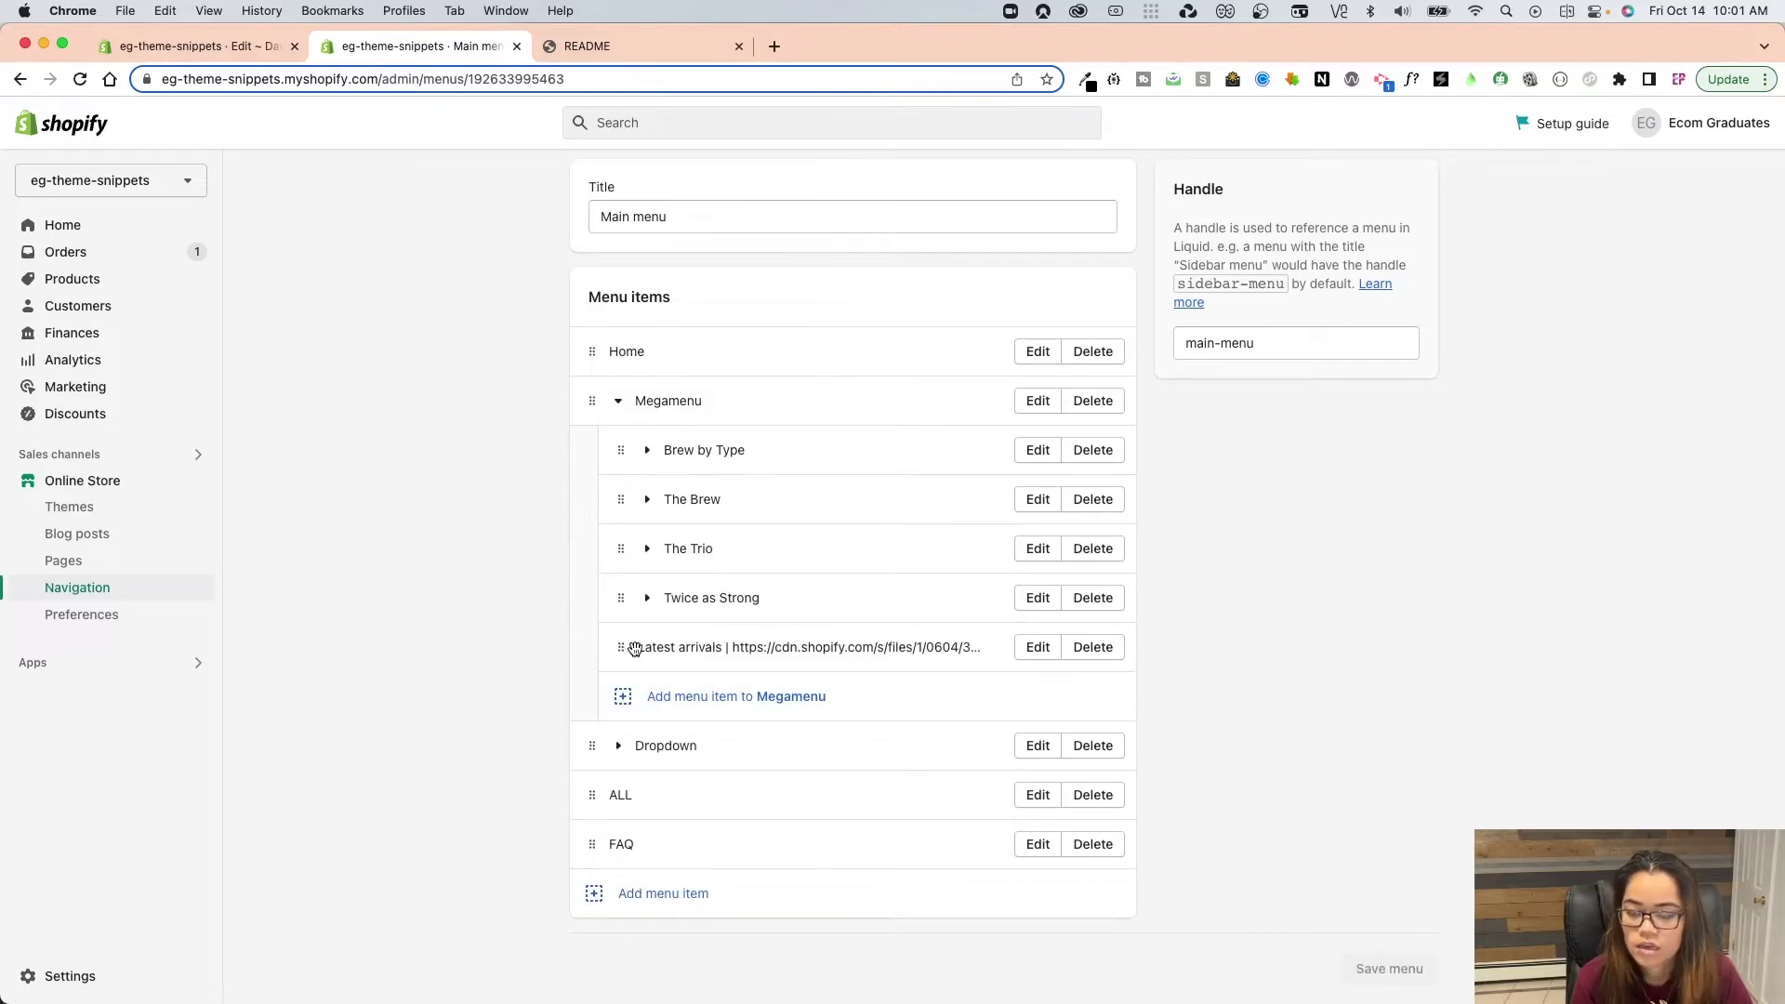
Review the README's title format for image menu items and its Latest arrivals example, and compare them with the Main menu items.
{"action": "left_click", "coordinate": [599, 48]}
{"action": "left_click", "coordinate": [537, 895]}
{"action": "scroll", "coordinate": [520, 883], "scroll_direction": "down", "scroll_amount": 2}
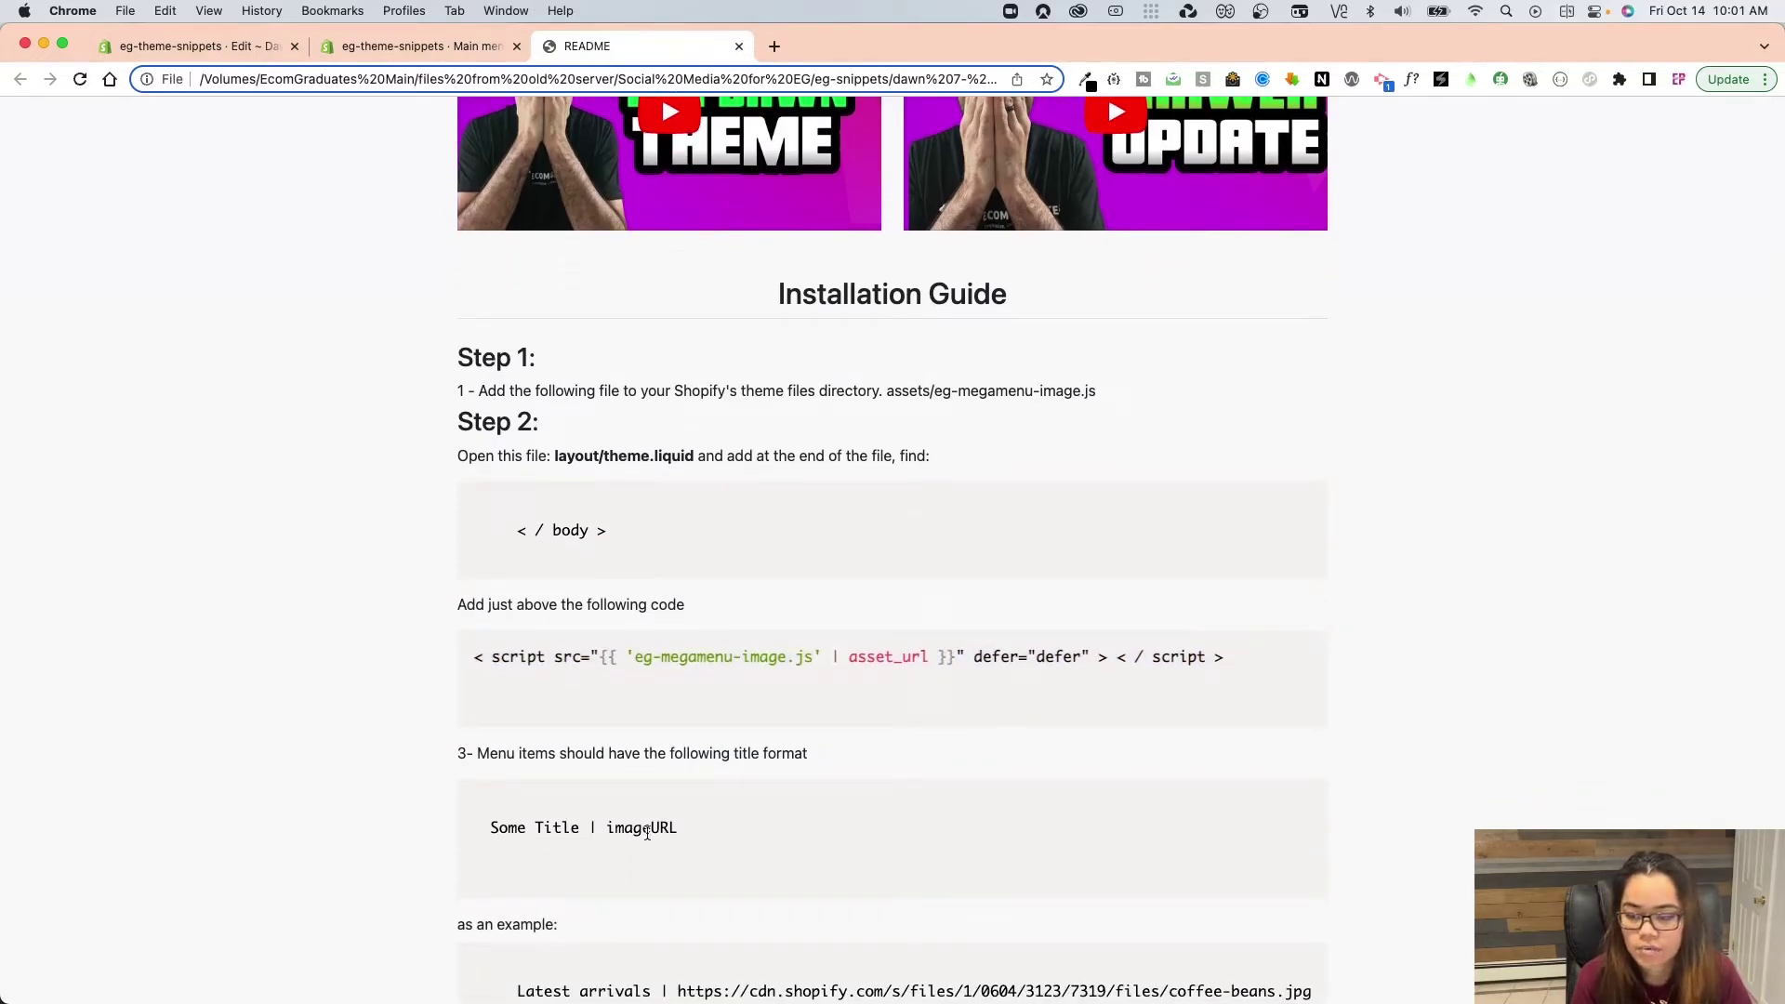
{"action": "double_click", "coordinate": [641, 830]}
{"action": "scroll", "coordinate": [753, 799], "scroll_direction": "down", "scroll_amount": 5}
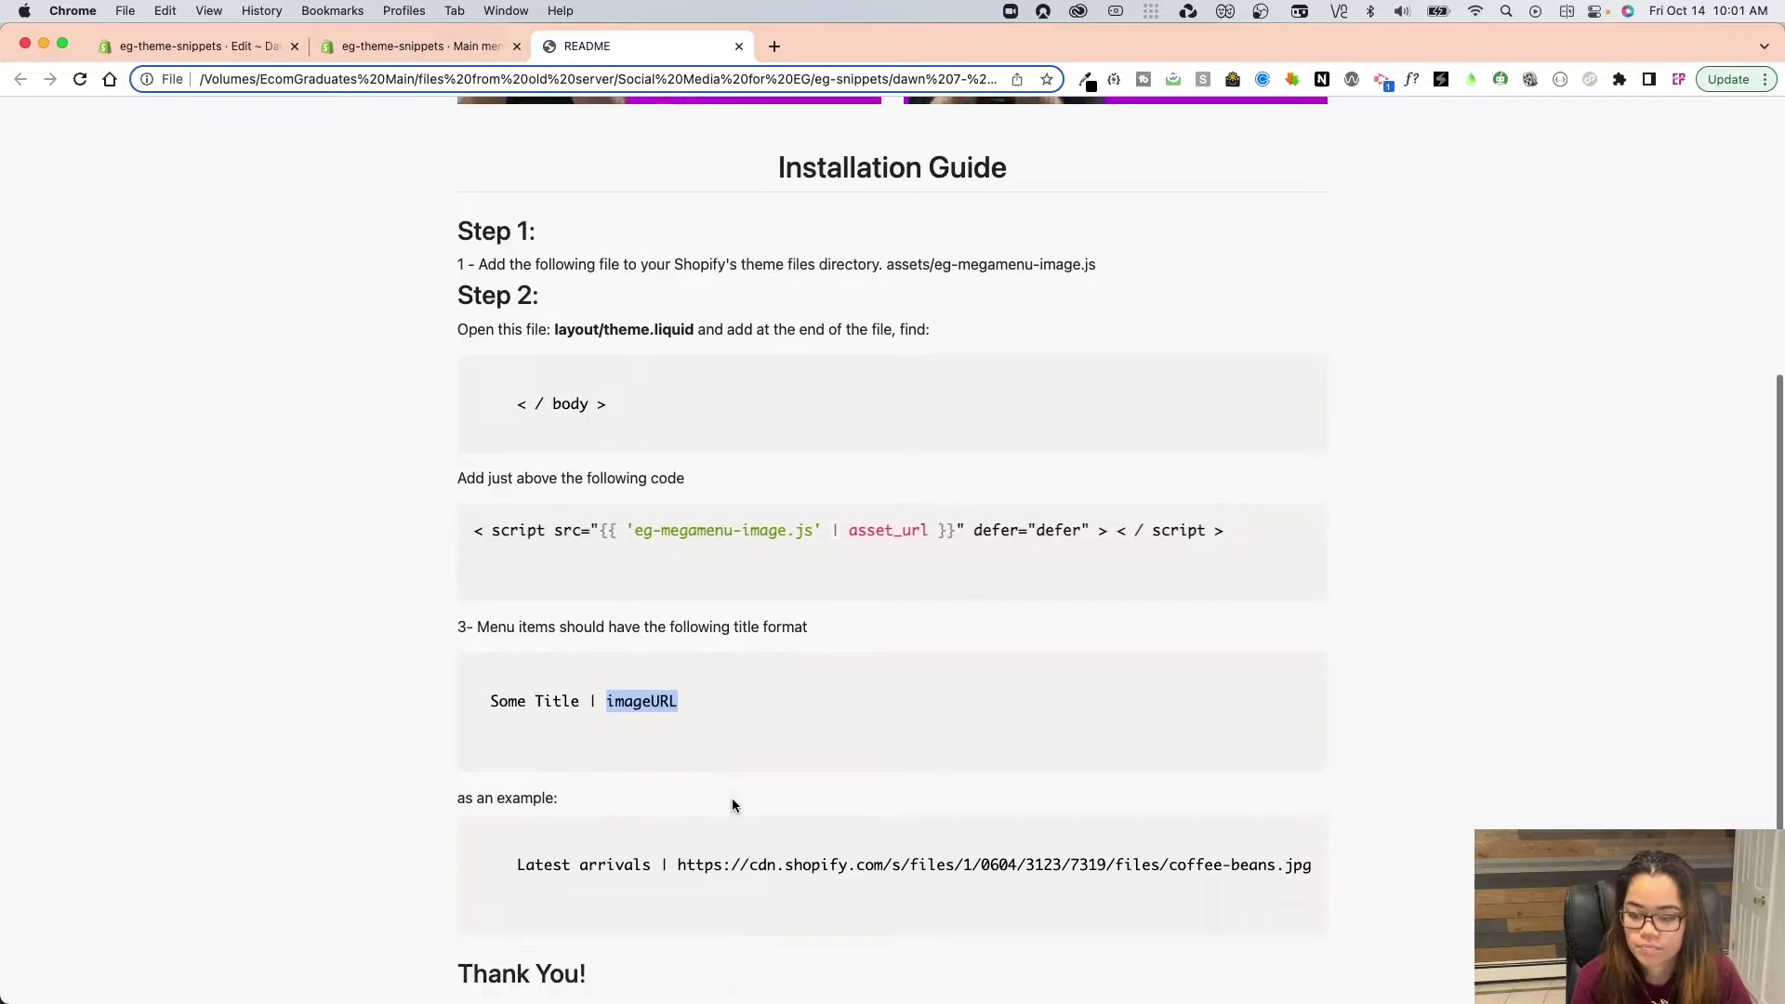
{"action": "left_click_drag", "start_coordinate": [517, 666], "coordinate": [650, 666]}
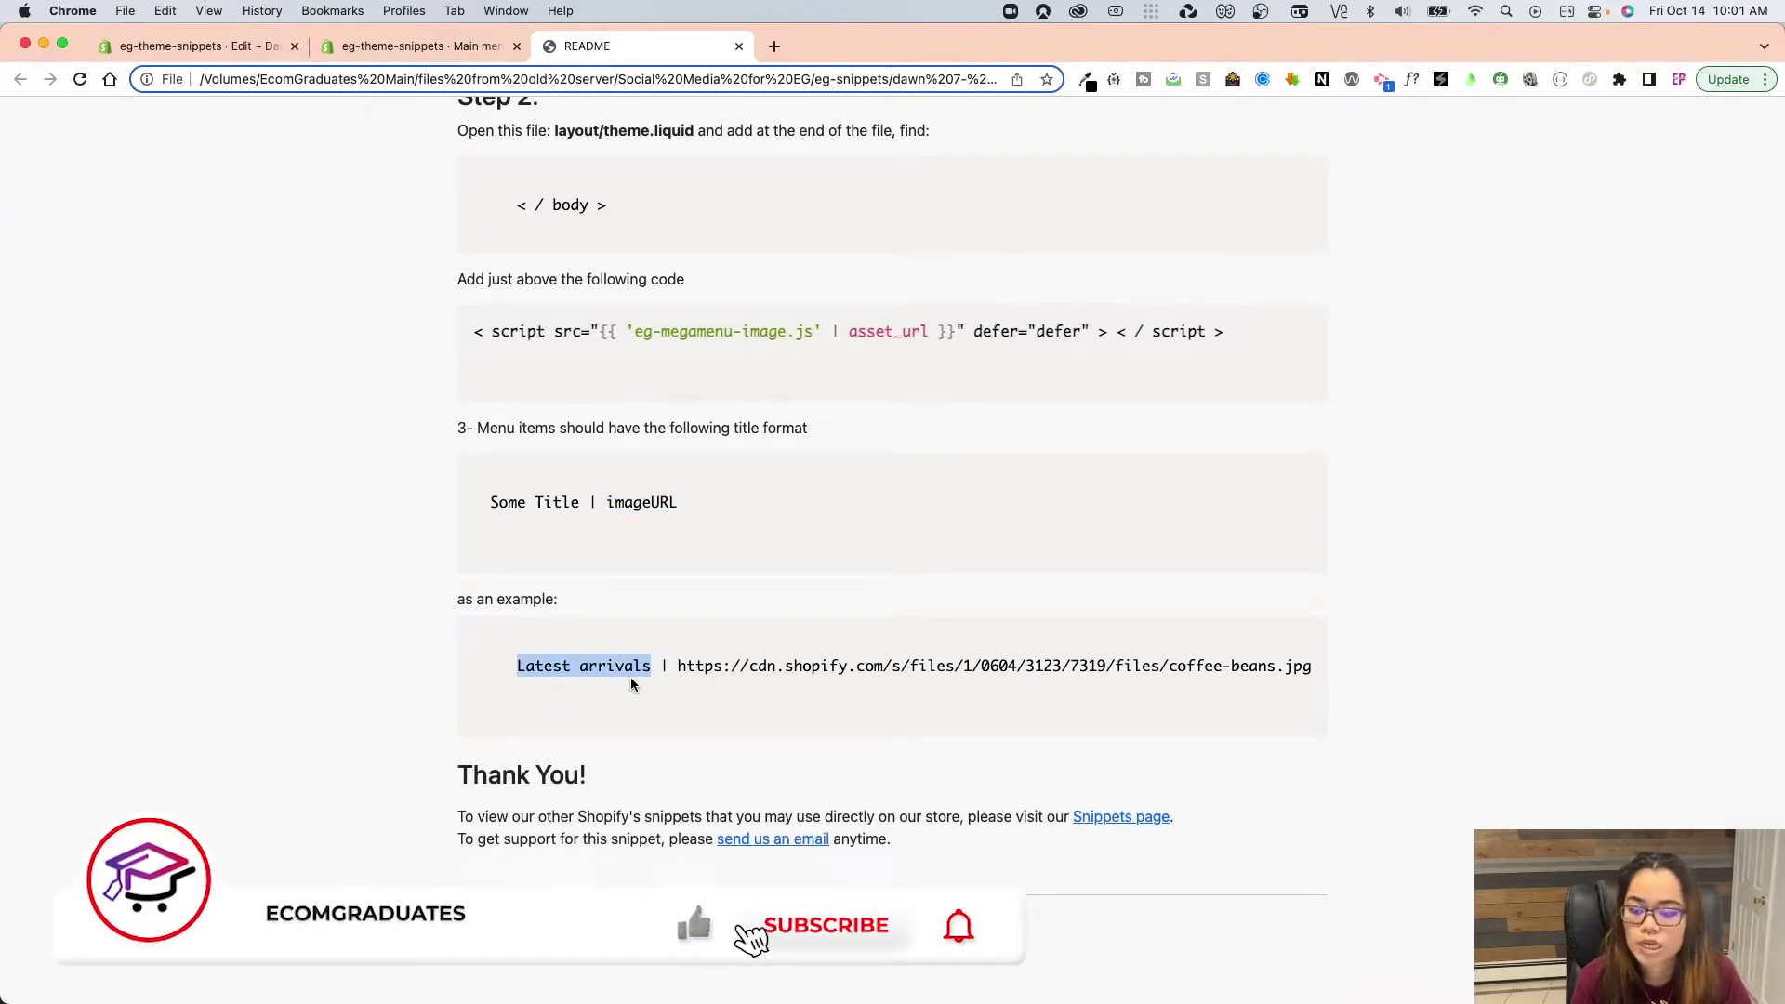
{"action": "left_click", "coordinate": [648, 665]}
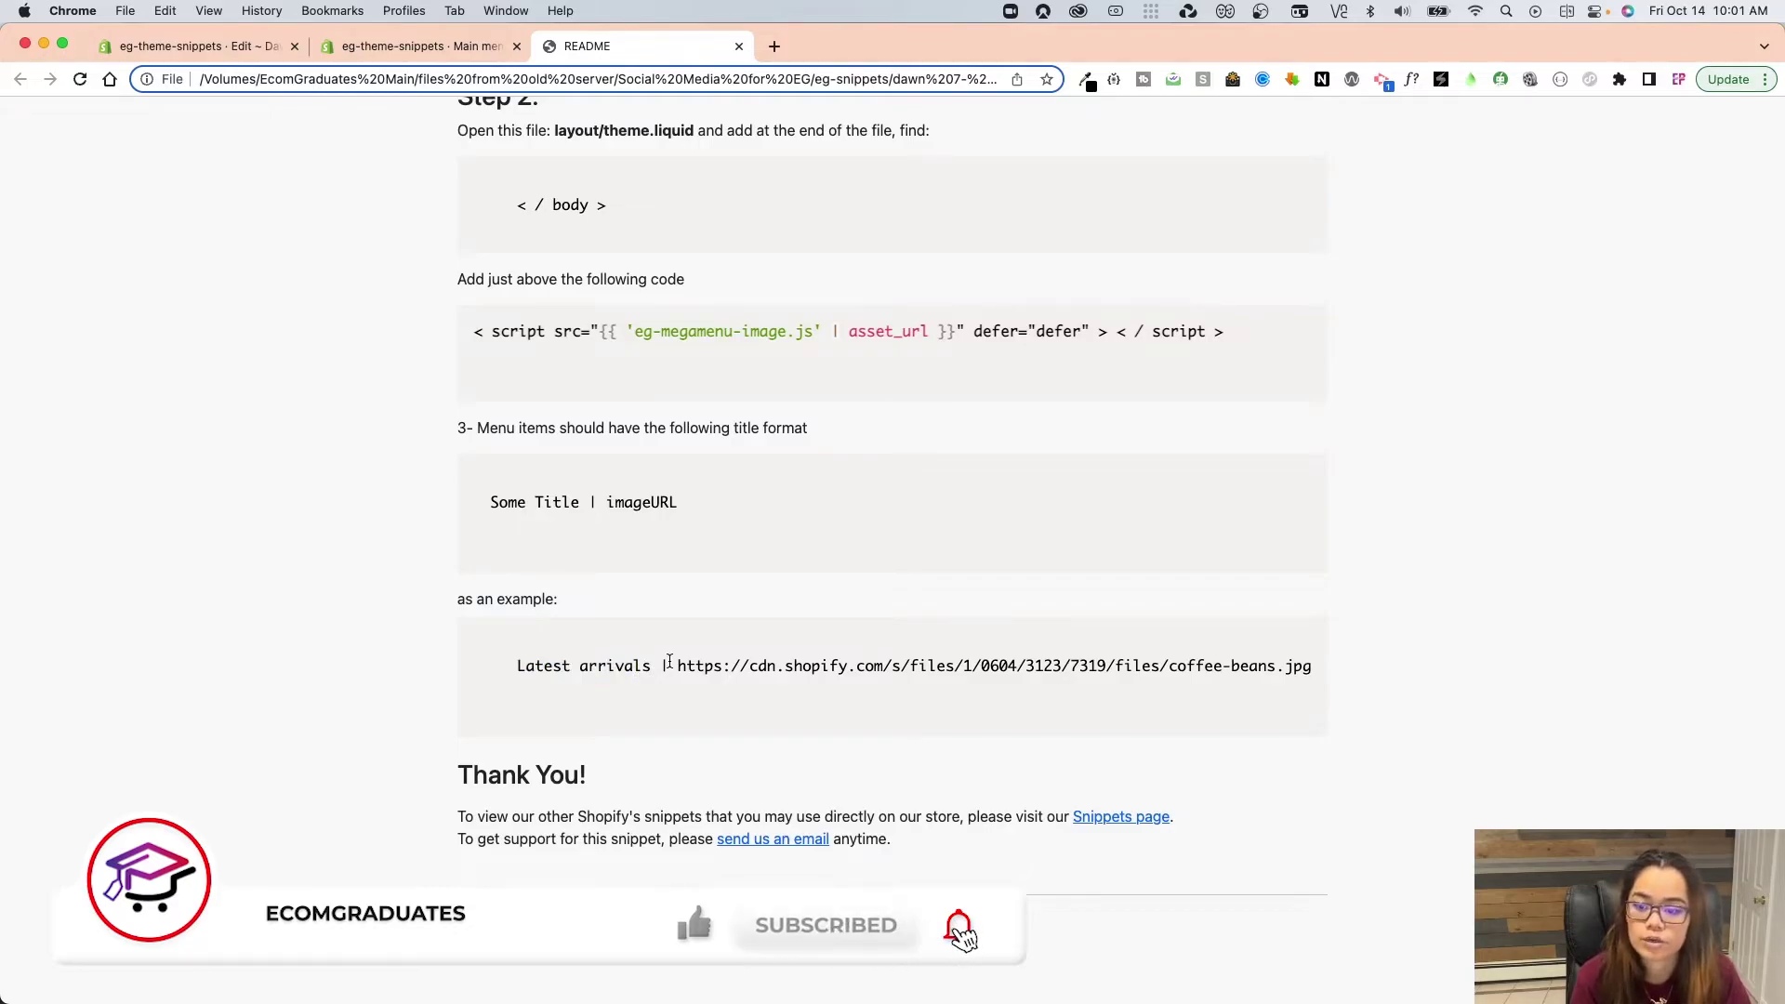
{"action": "left_click_drag", "start_coordinate": [677, 666], "coordinate": [1354, 667]}
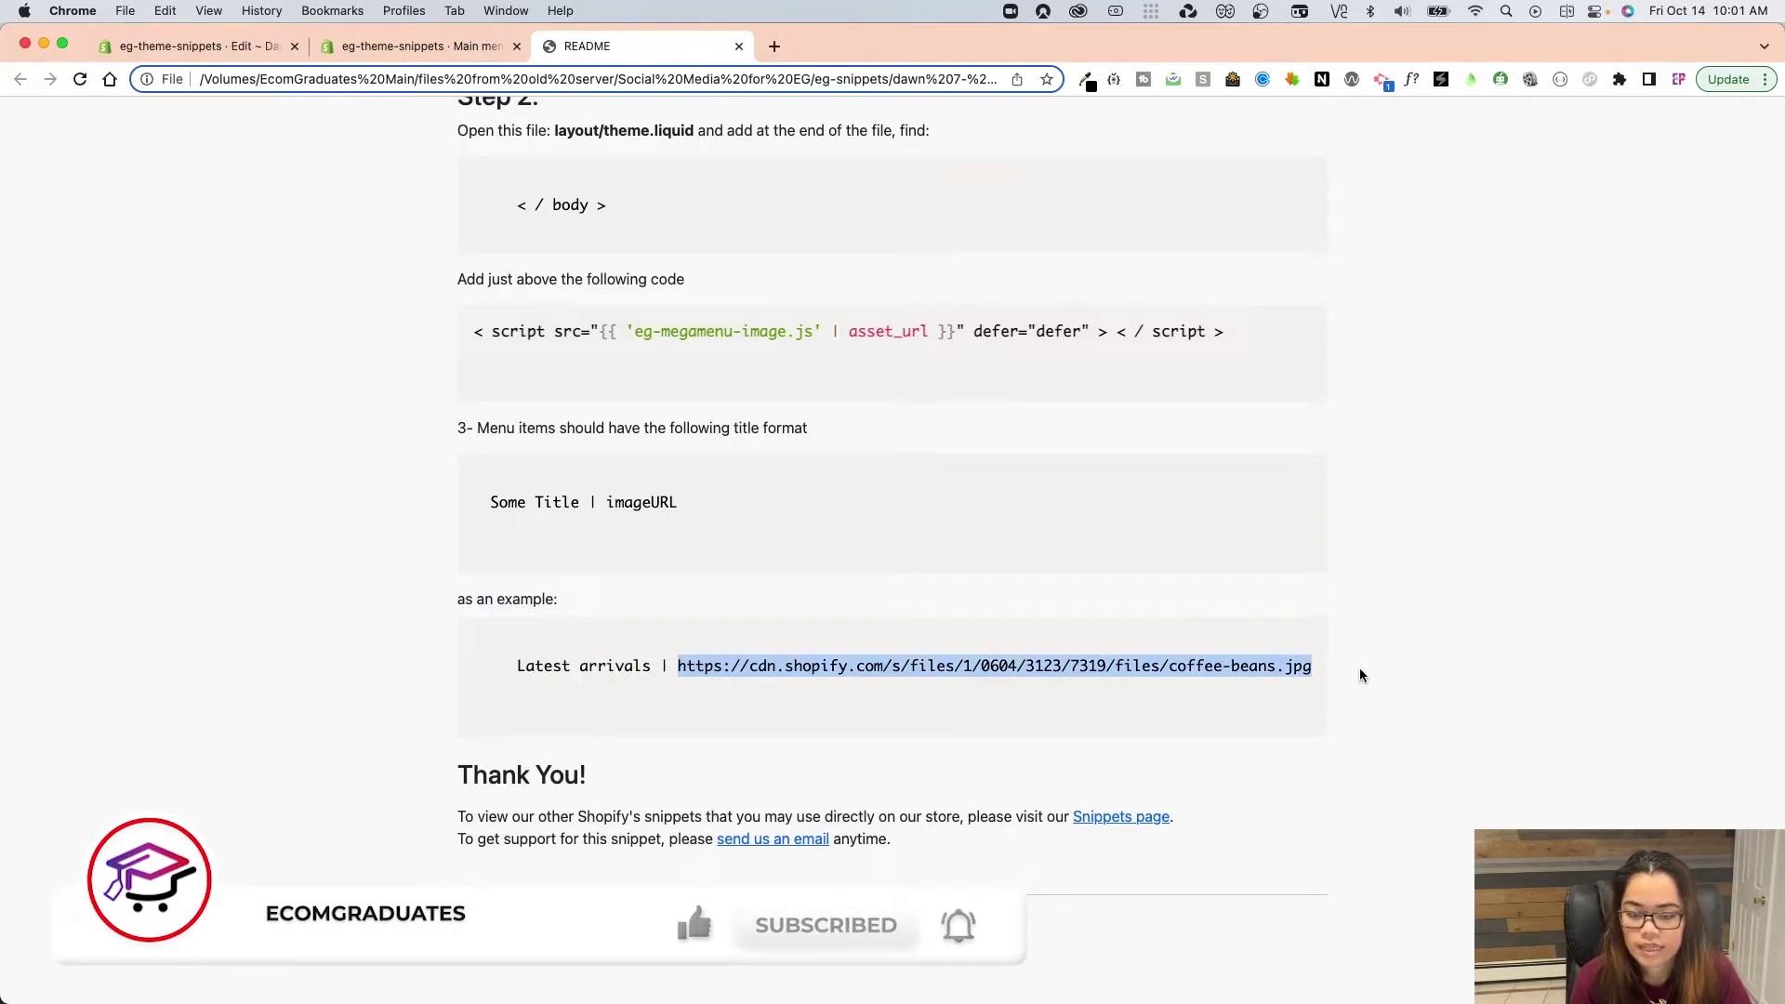
{"action": "left_click", "coordinate": [378, 51]}
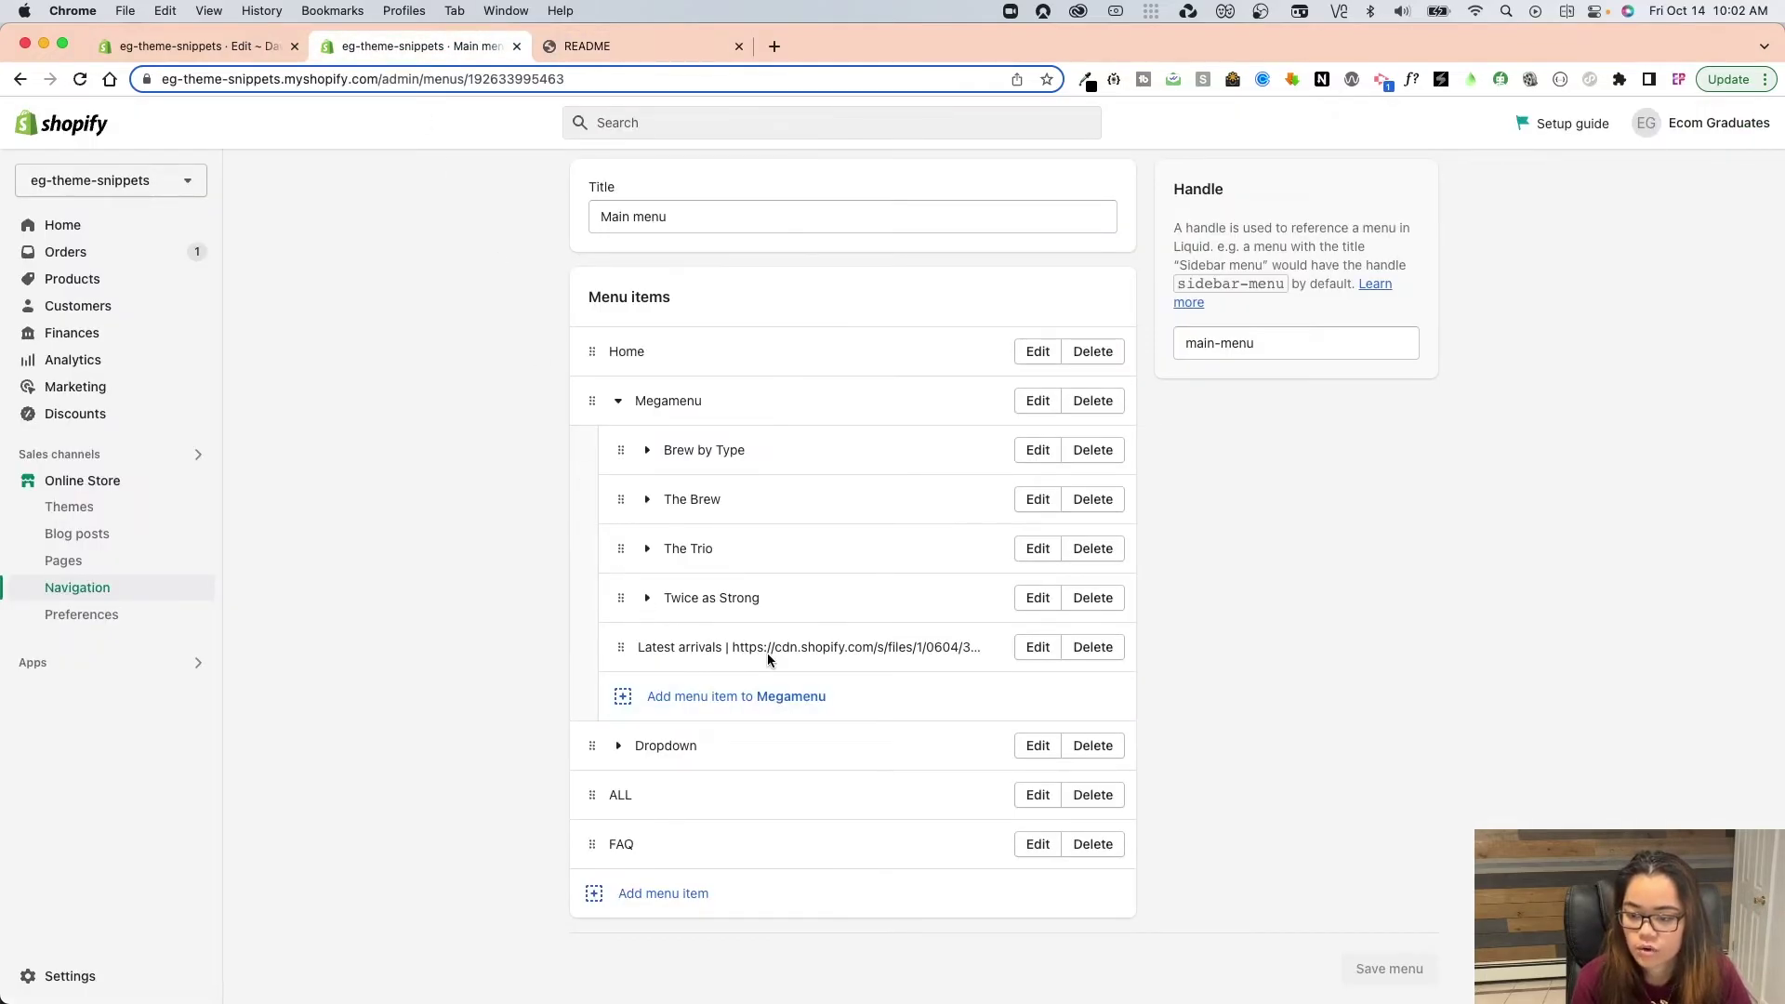
{"action": "left_click", "coordinate": [130, 42]}
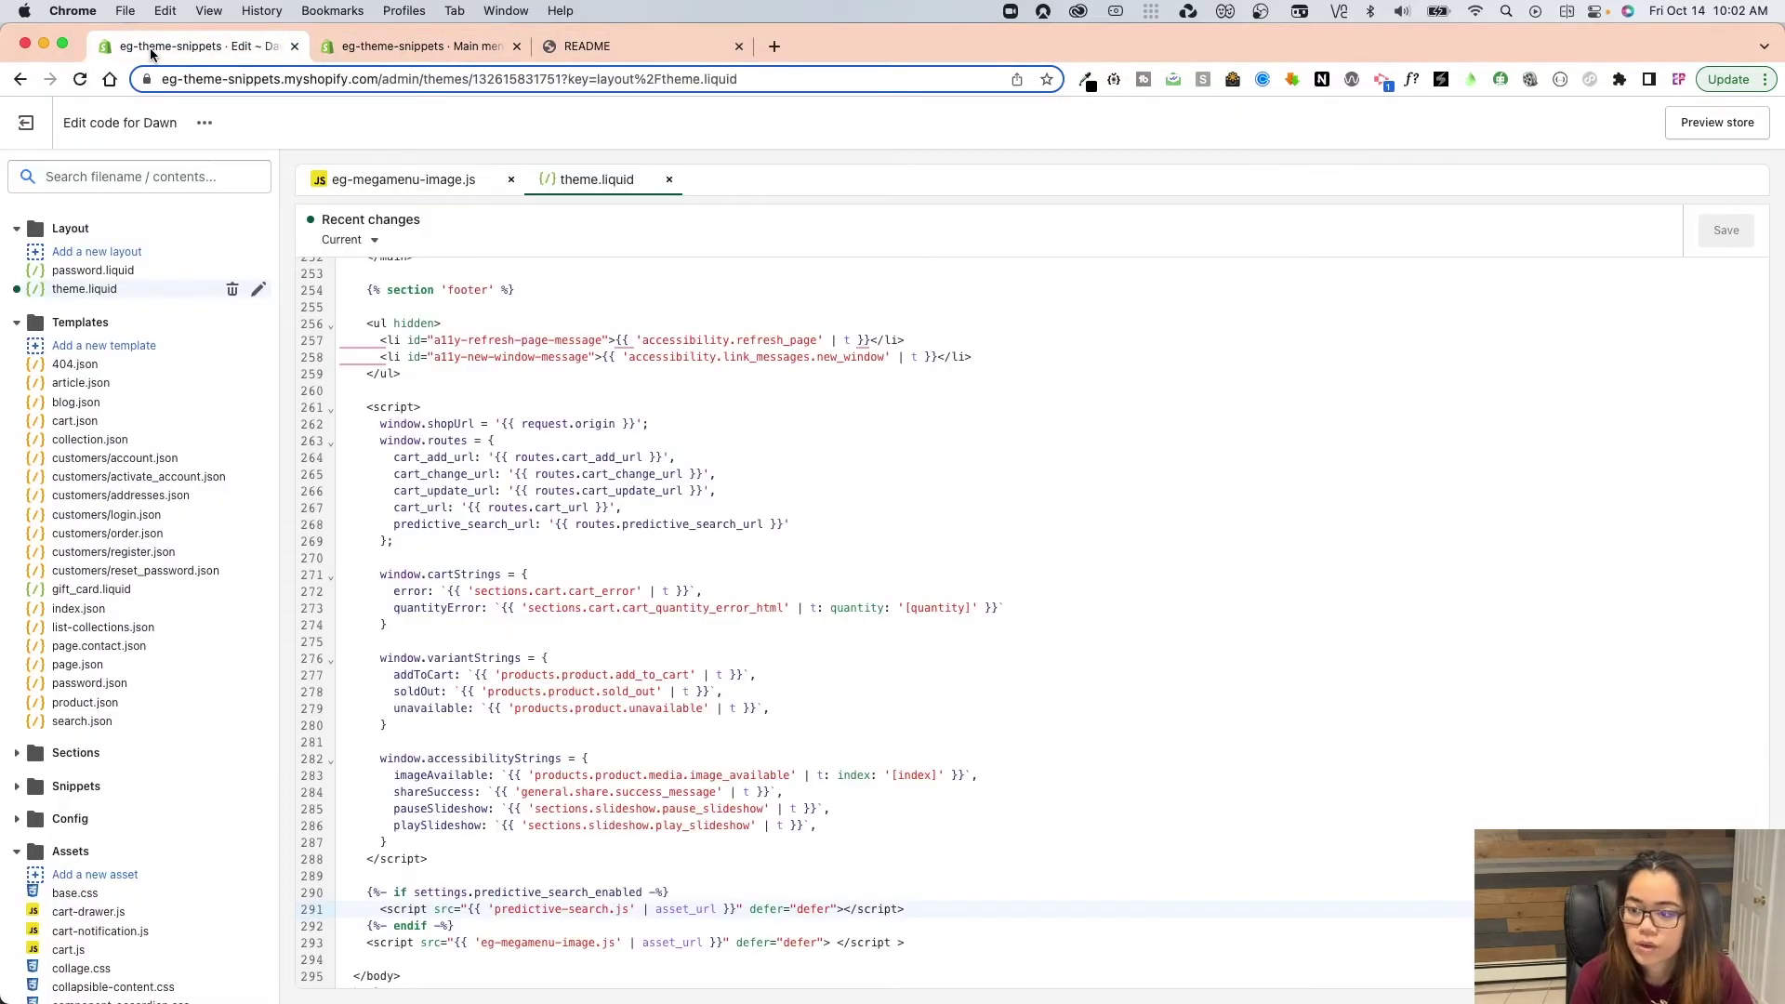
{"action": "left_click", "coordinate": [429, 51]}
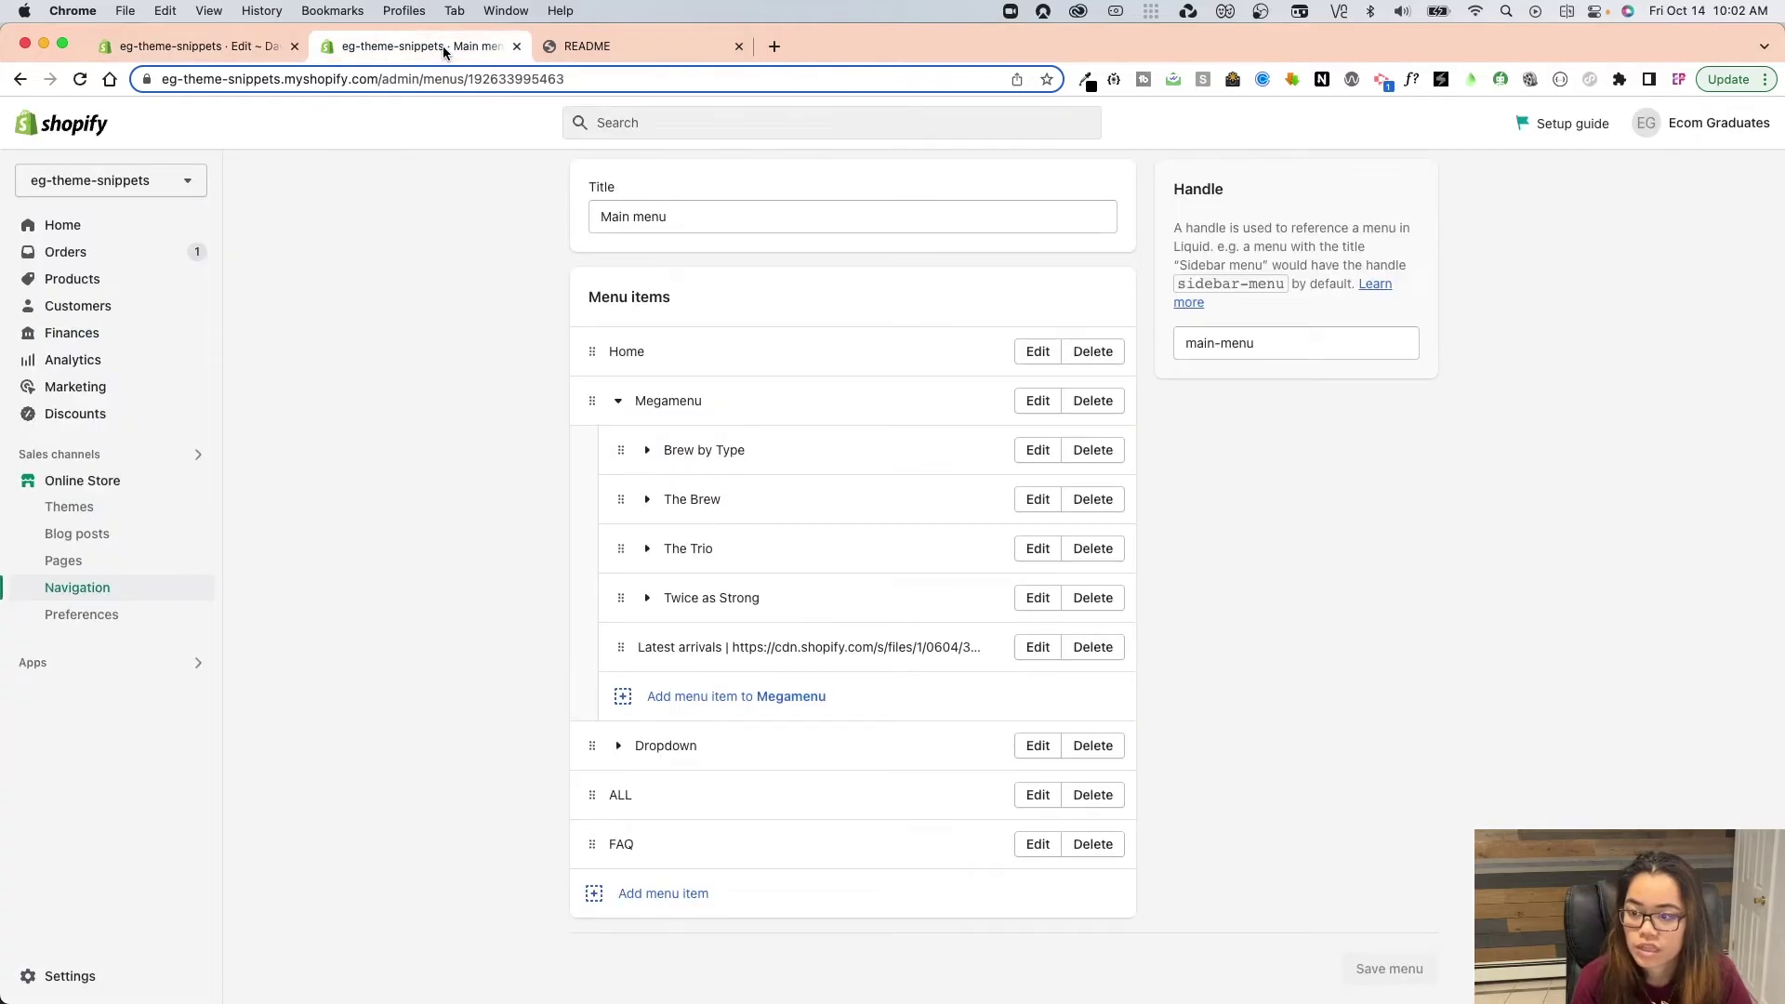
{"action": "left_click", "coordinate": [231, 53]}
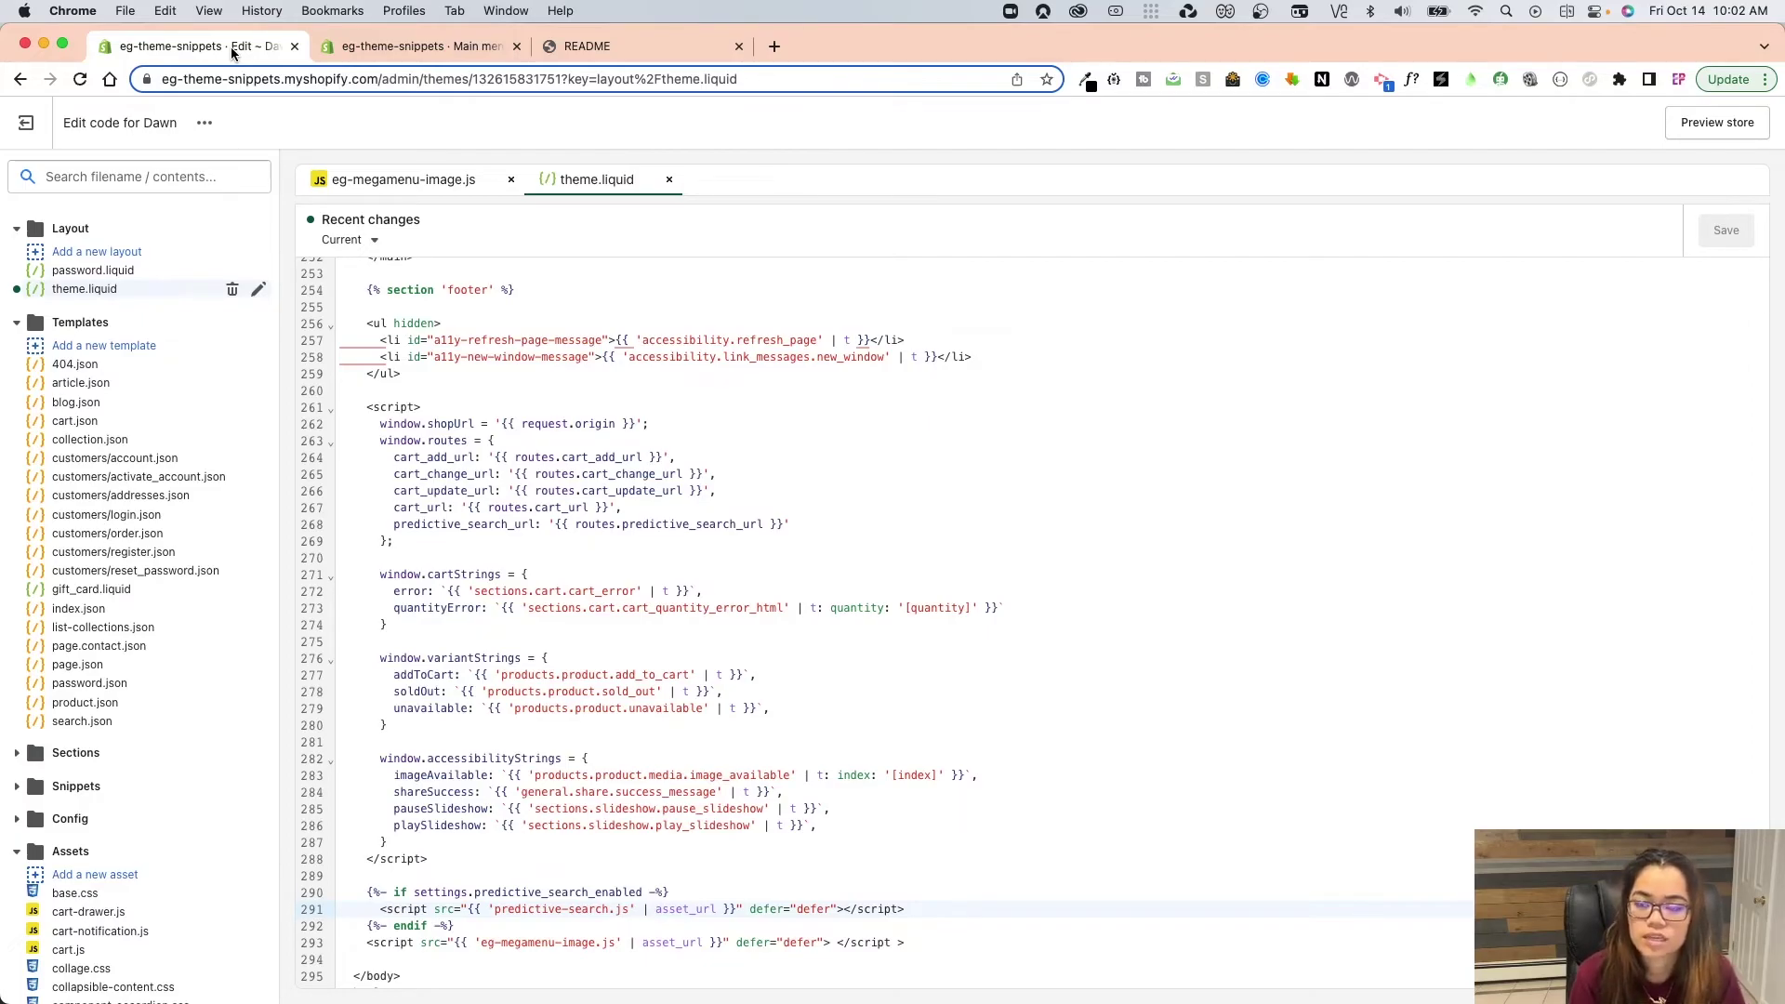
{"action": "left_click", "coordinate": [400, 45]}
{"action": "left_click", "coordinate": [595, 46]}
{"action": "left_click", "coordinate": [440, 44]}
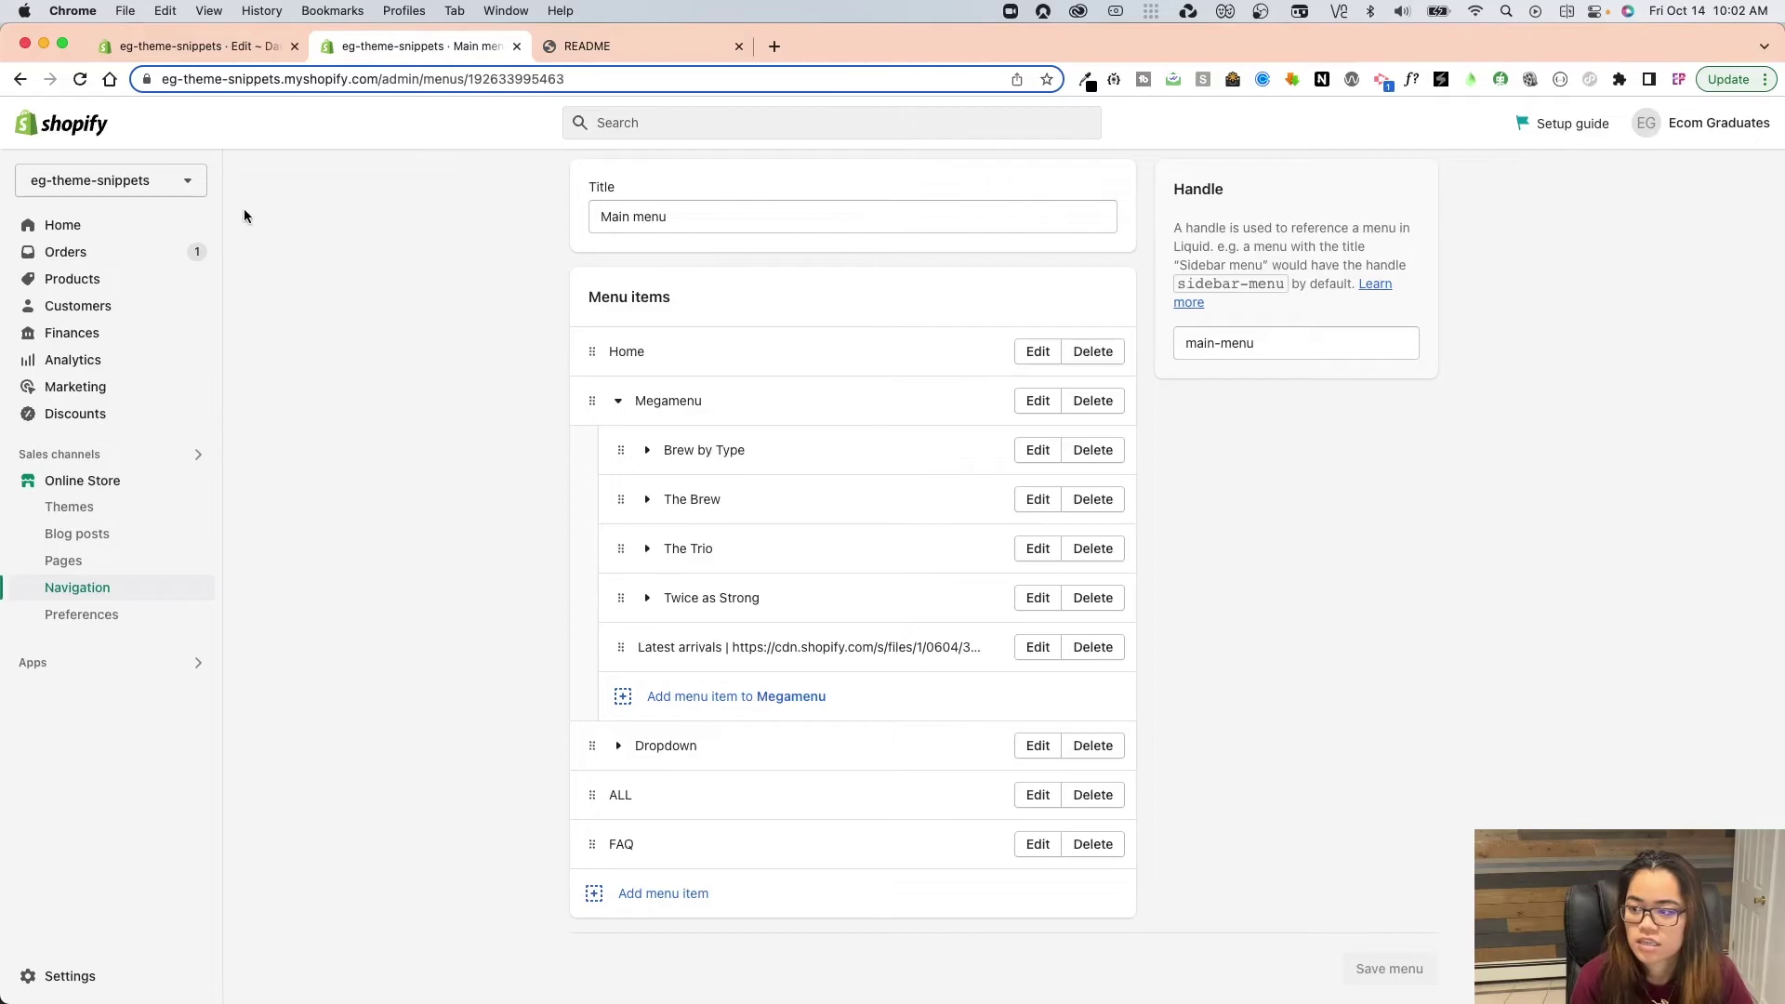
Preview the Dawn 7.0.1 theme from the theme library and check the Megamenu with its image on the desktop storefront.
{"action": "left_click", "coordinate": [148, 479]}
{"action": "scroll", "coordinate": [869, 618], "scroll_direction": "down", "scroll_amount": 5}
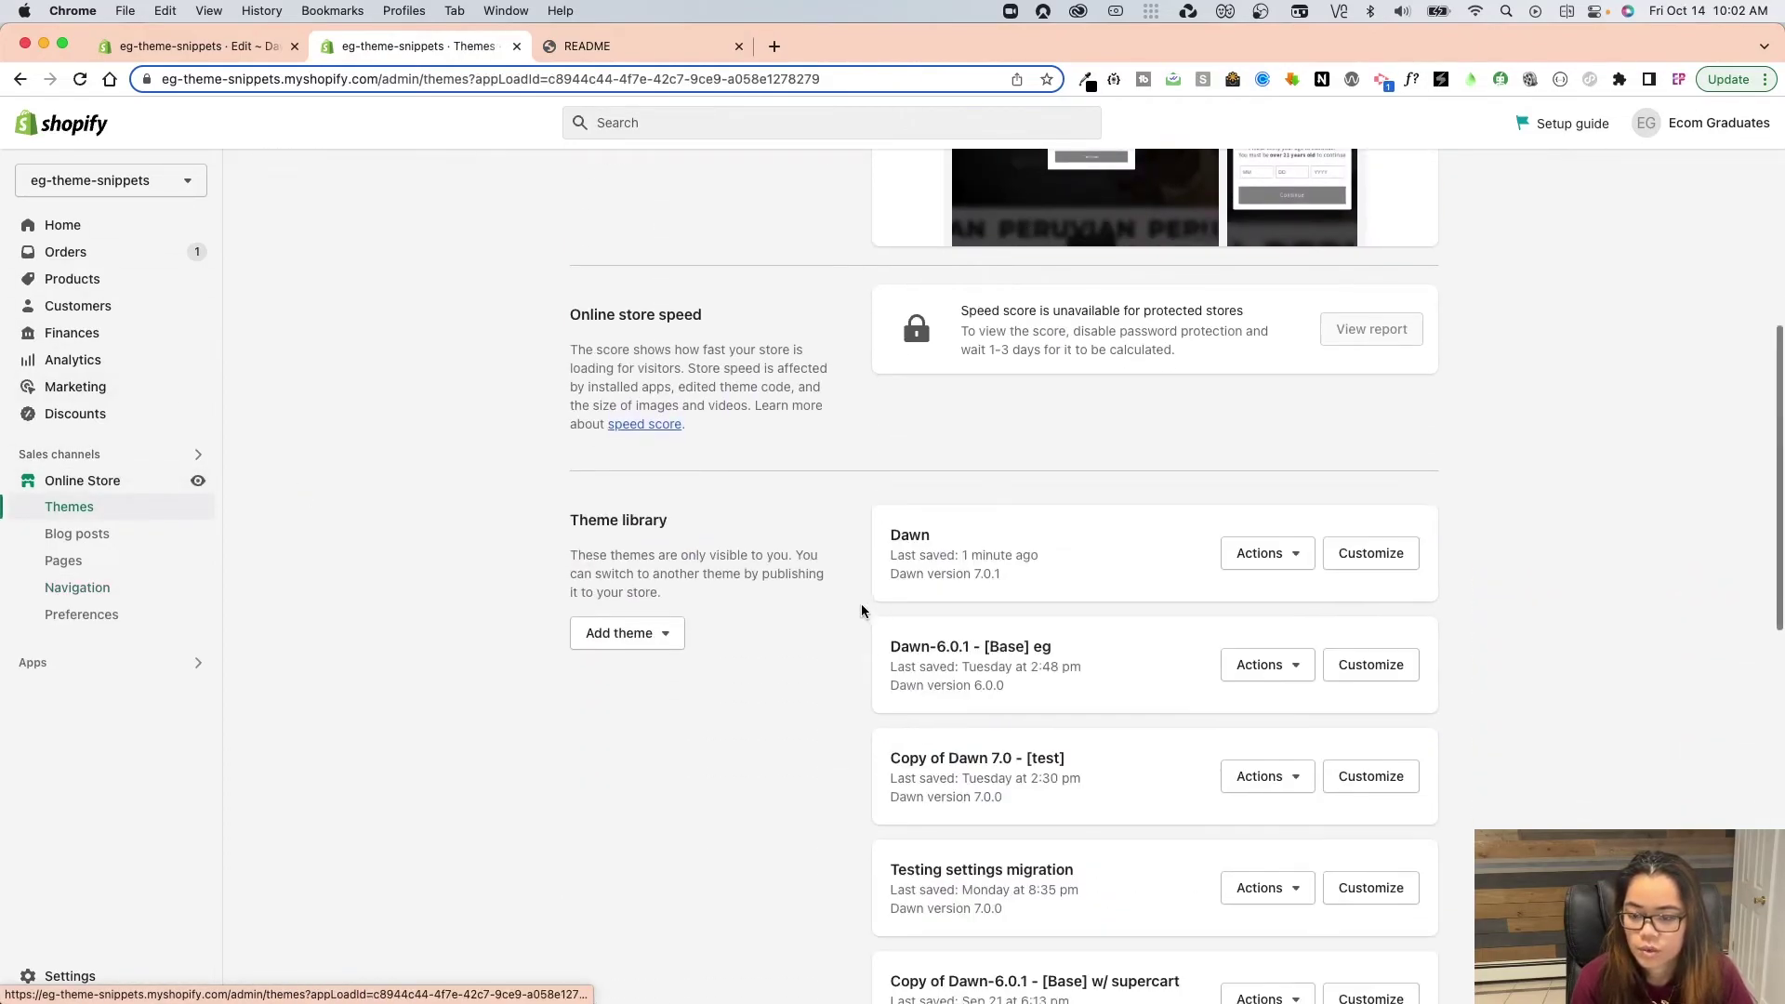
{"action": "left_click", "coordinate": [1260, 553]}
{"action": "left_click", "coordinate": [1195, 595]}
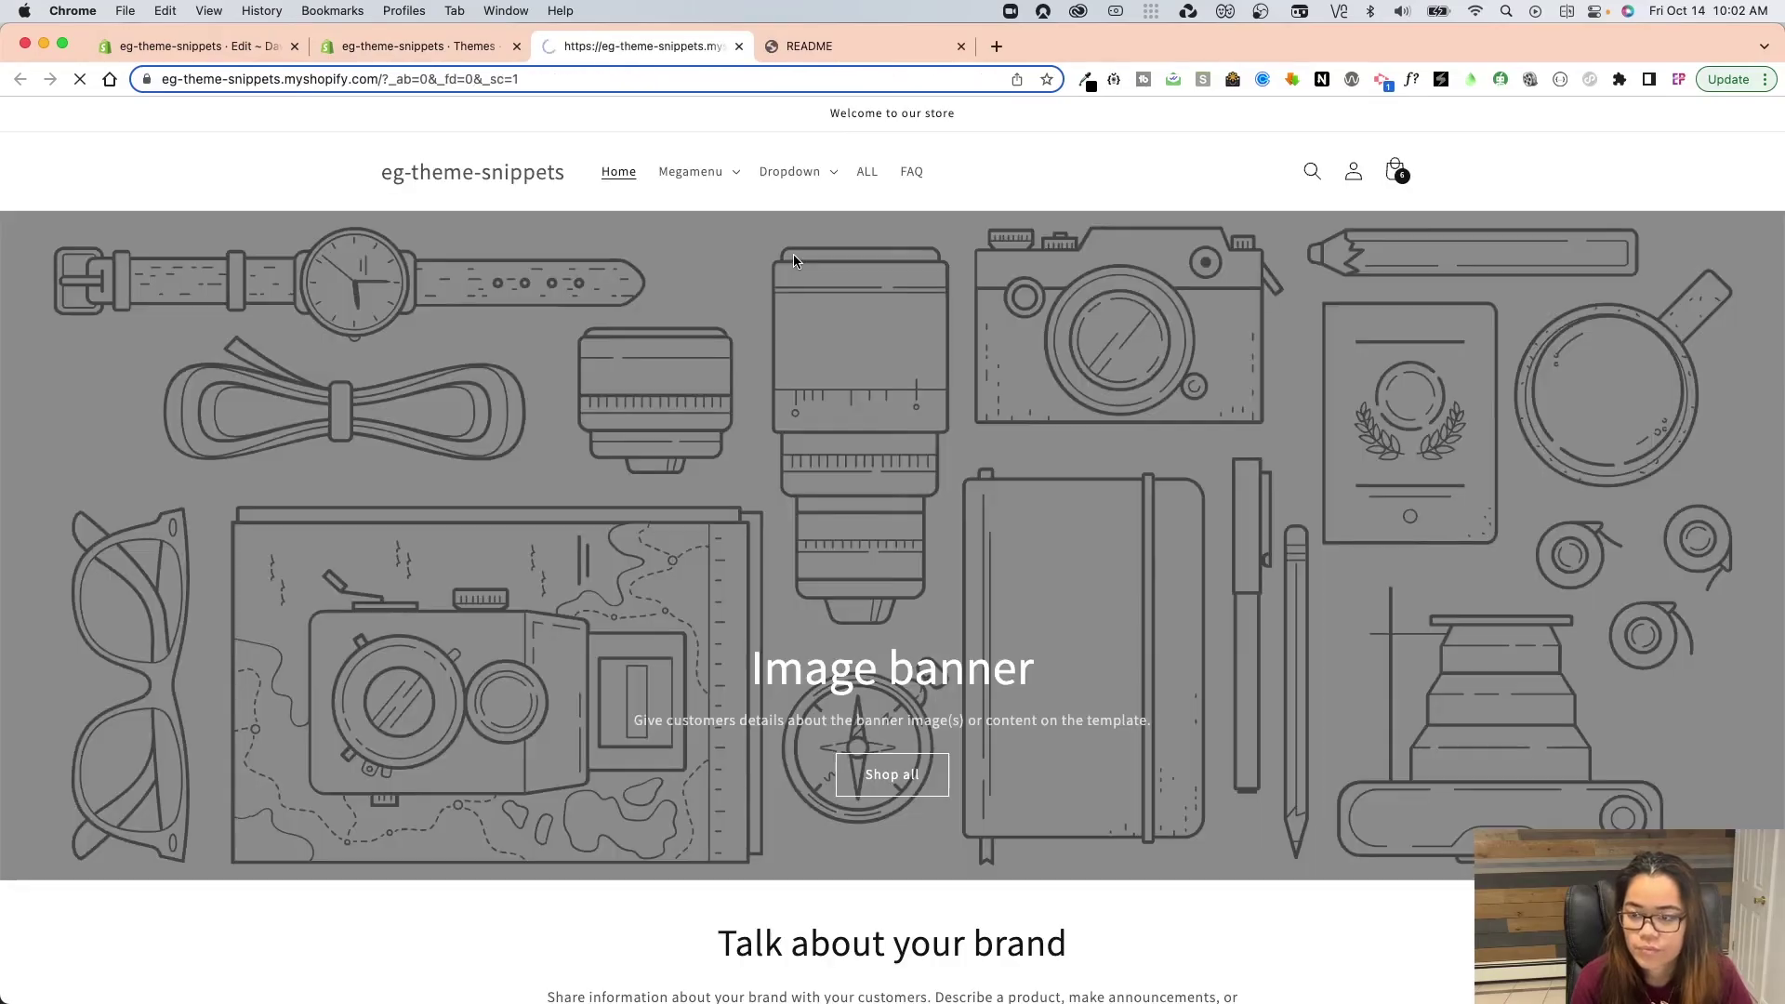
{"action": "left_click", "coordinate": [711, 176]}
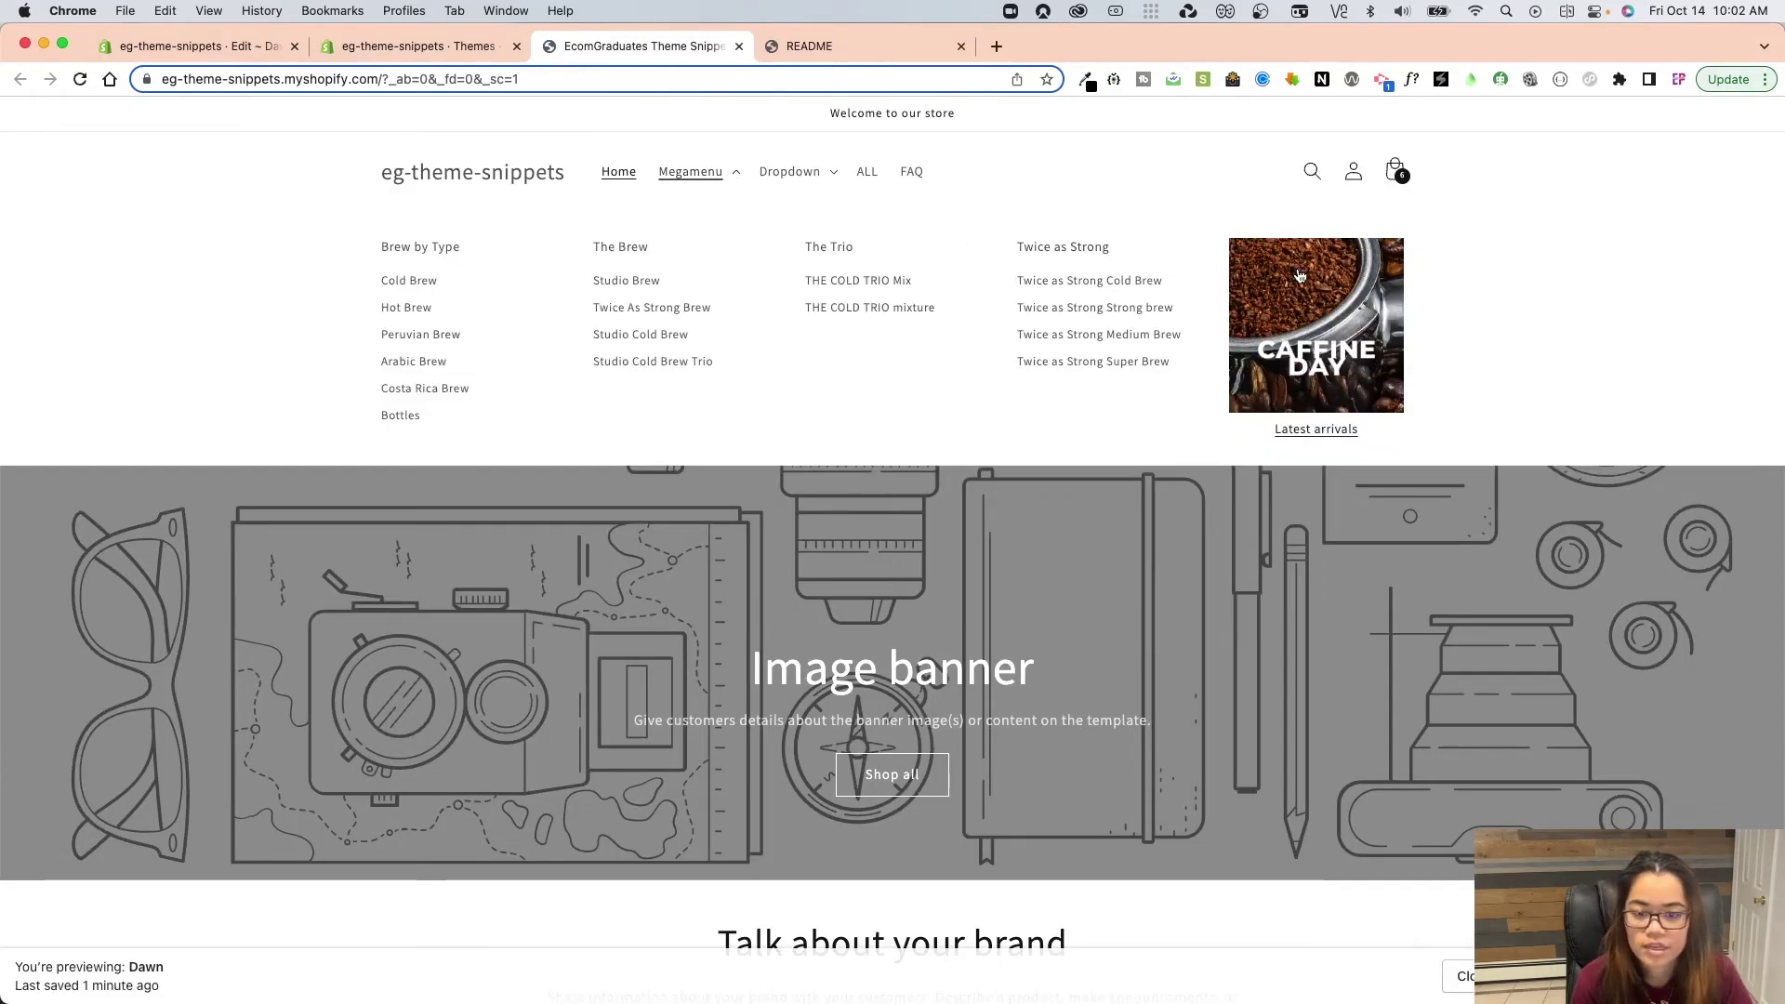
Inspect the storefront preview in the iPhone 12 Pro mobile view and check the Megamenu entry in the drawer menu.
{"action": "right_click", "coordinate": [1580, 253]}
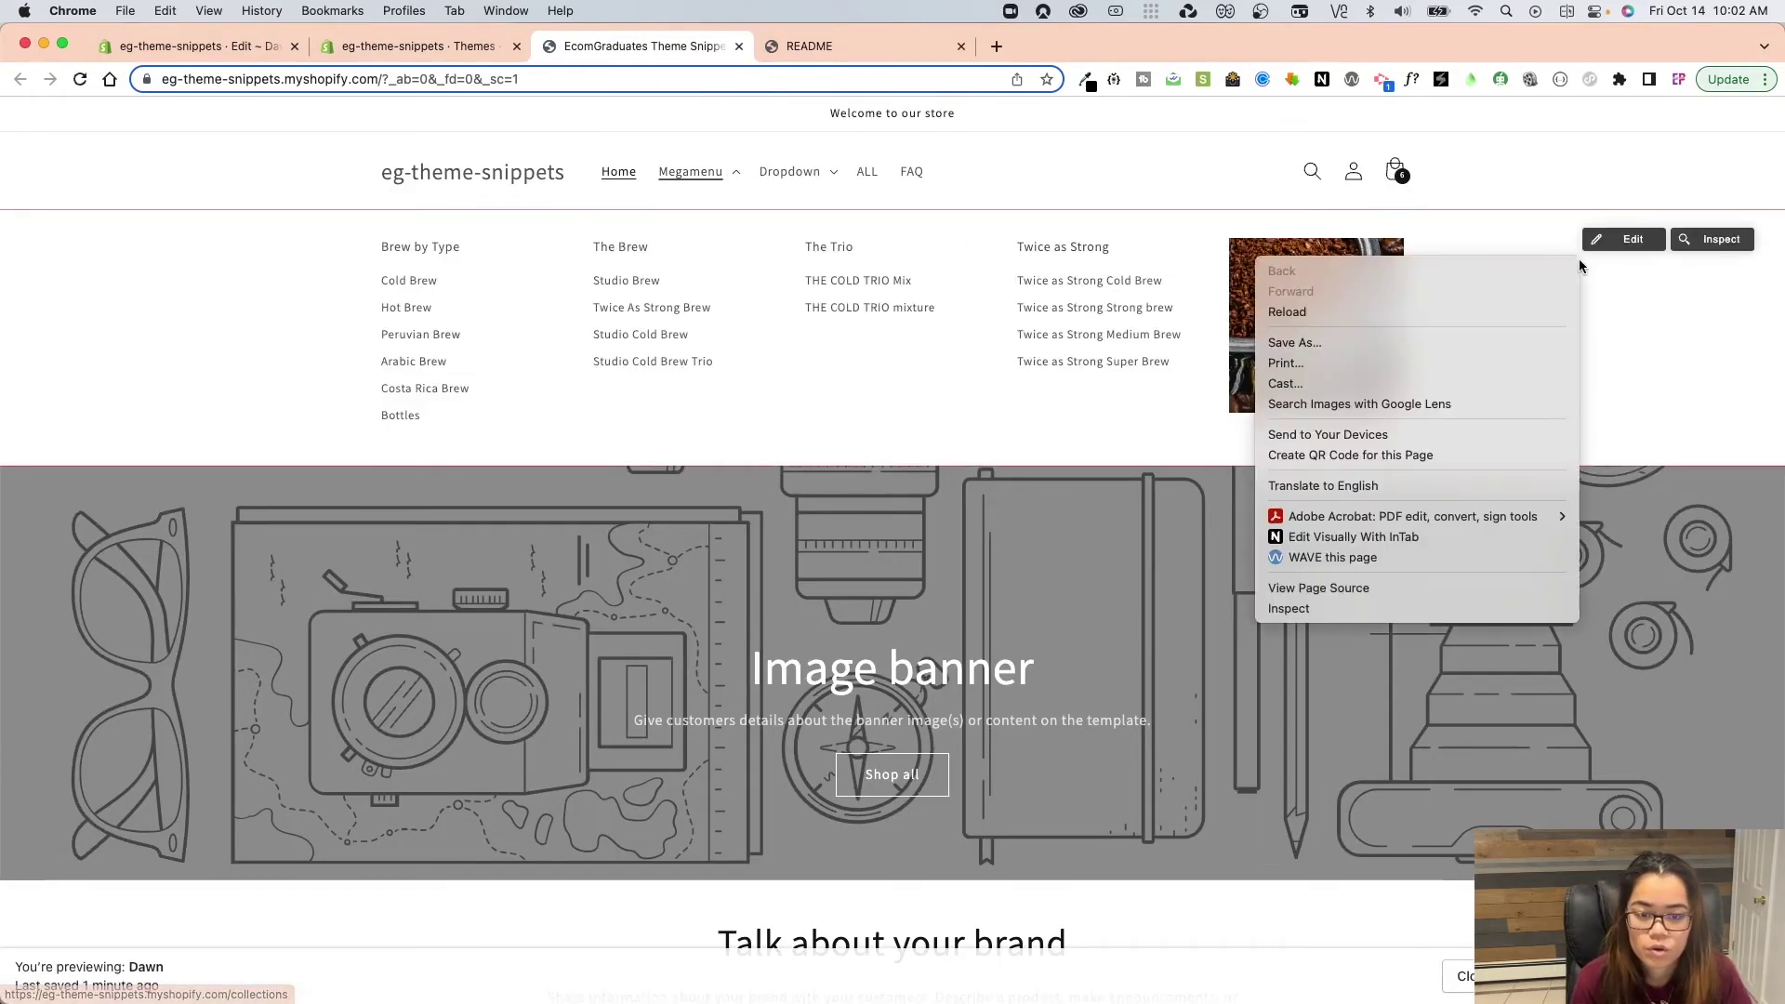
{"action": "left_click", "coordinate": [1395, 609]}
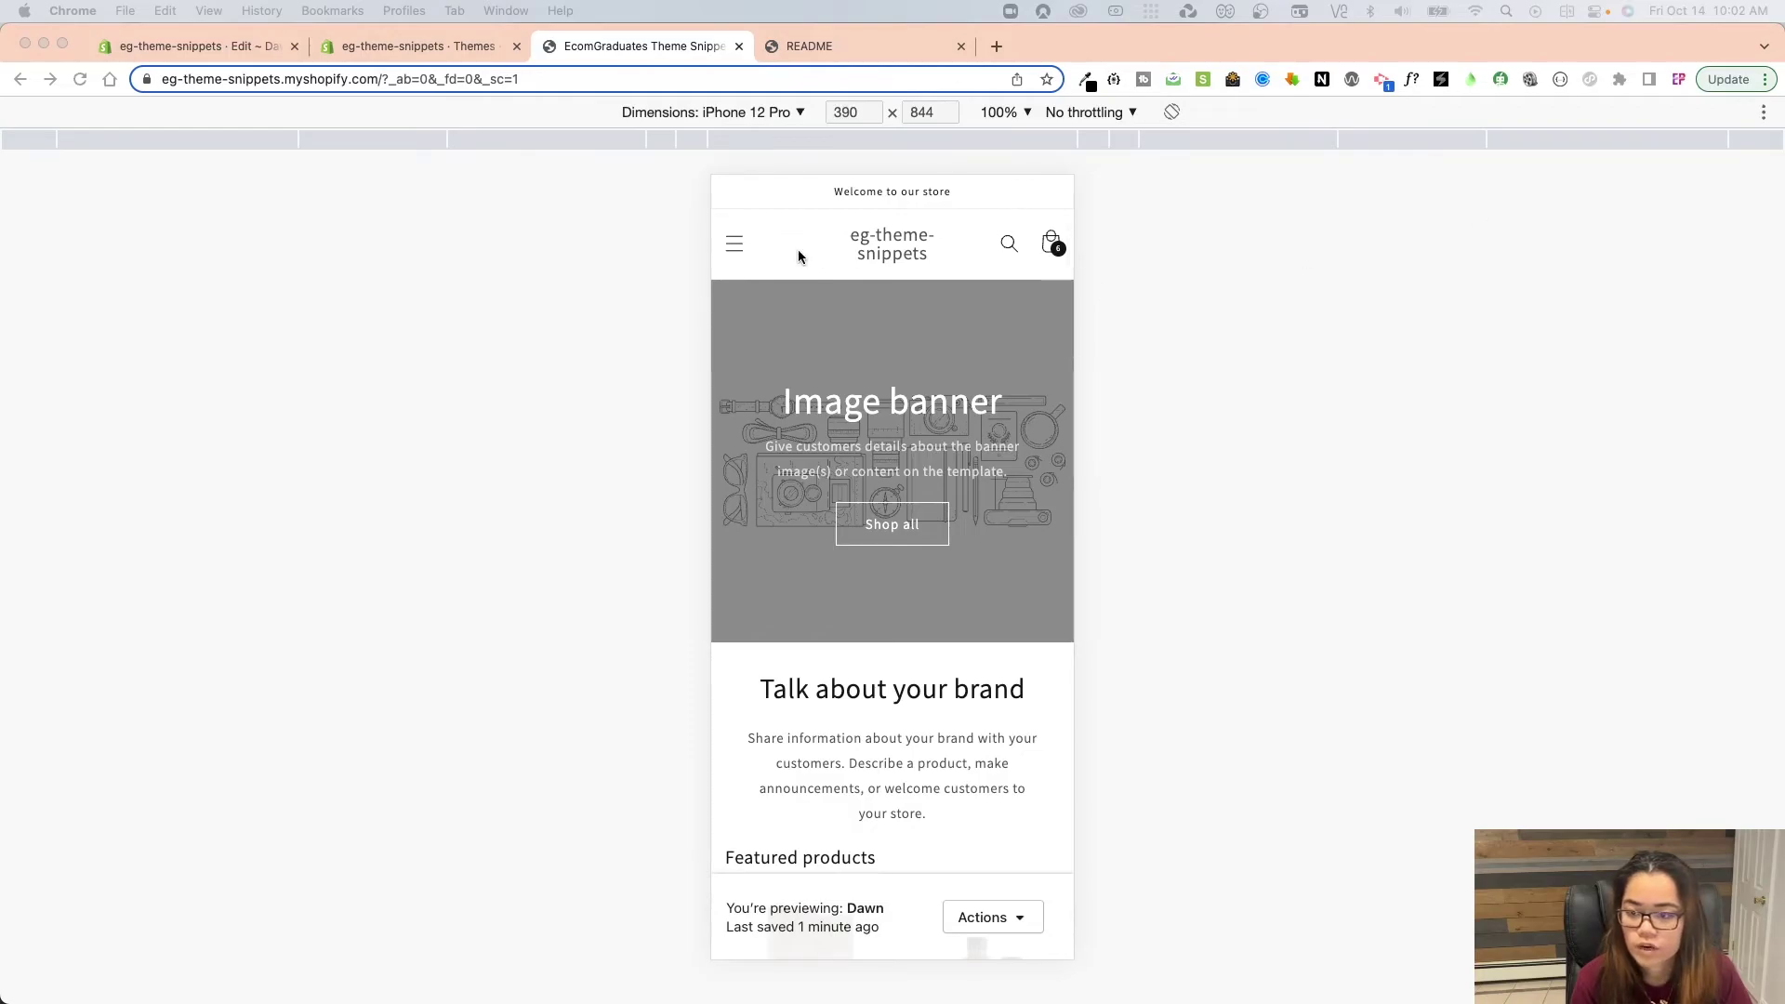
{"action": "left_click", "coordinate": [735, 243]}
{"action": "left_click", "coordinate": [865, 394]}
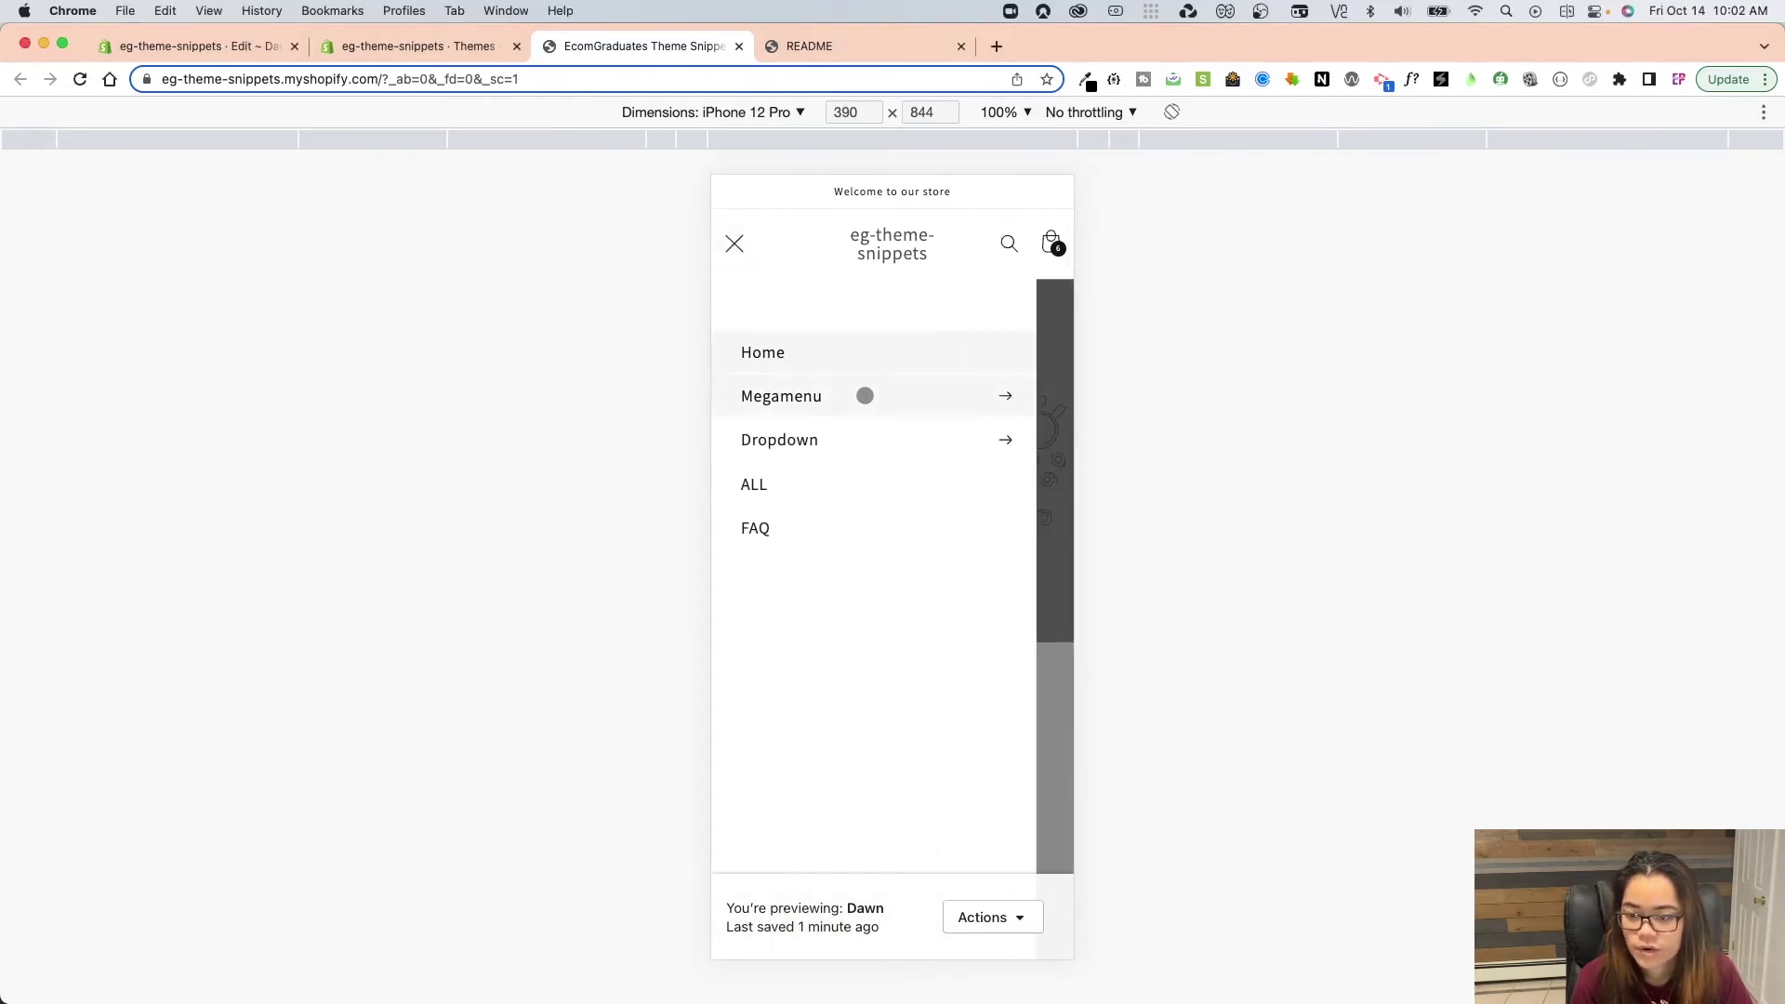
{"action": "left_click", "coordinate": [735, 243]}
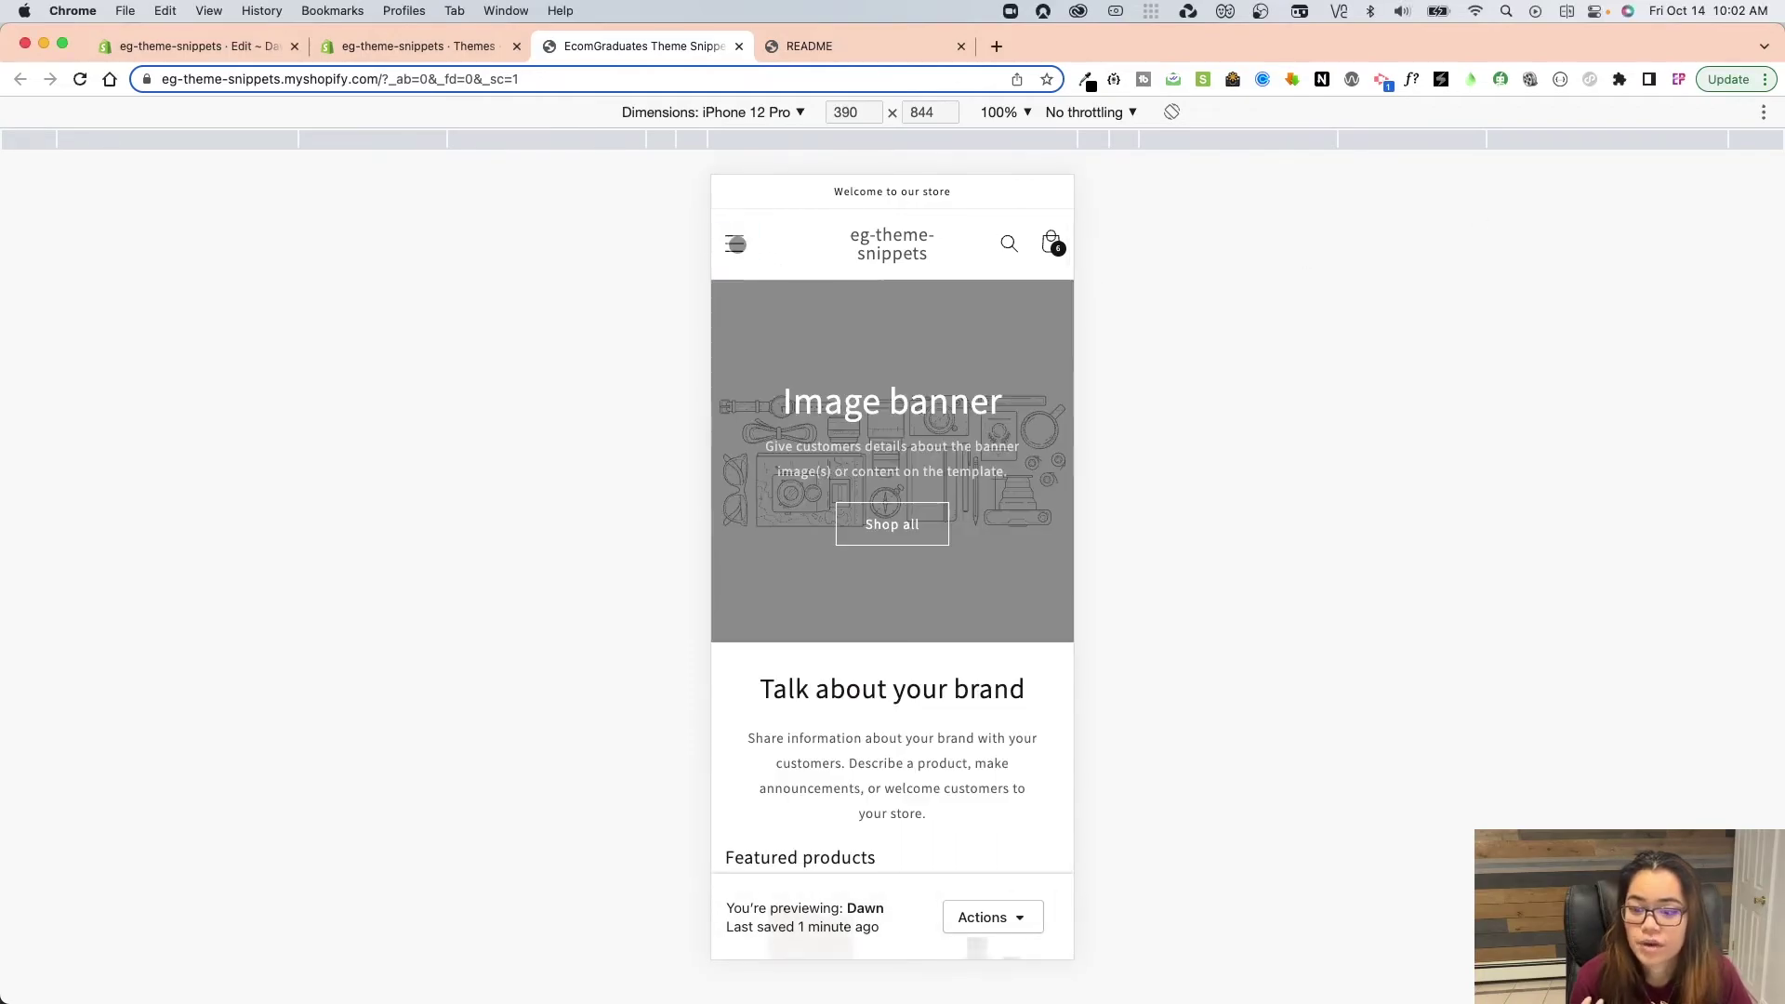